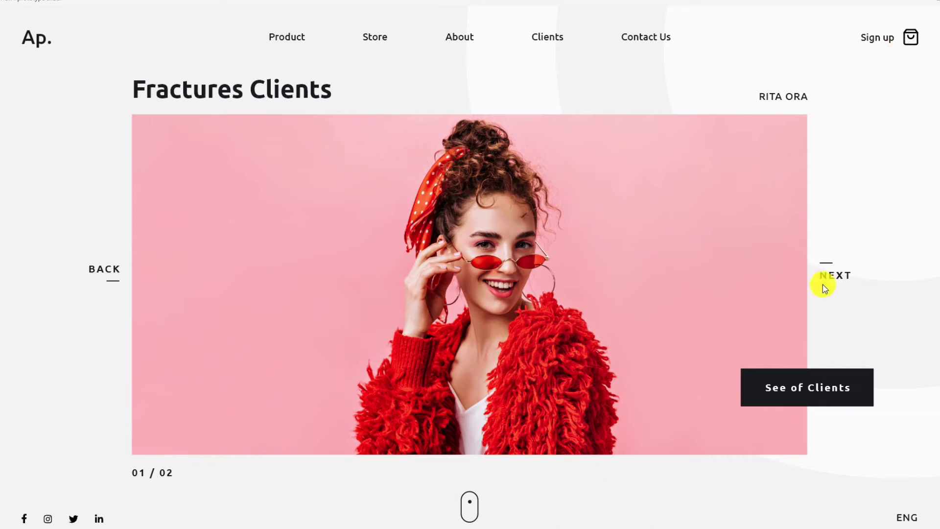
Advance the finished slider preview to its next client photo.
{"action": "left_click", "coordinate": [838, 273]}
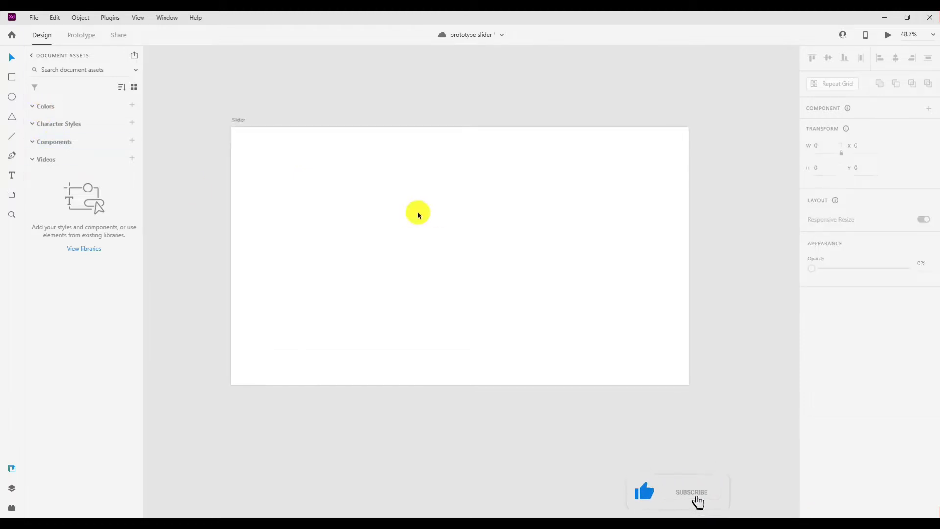
Add an 'Ap.' text to the Slider artboard in Ubuntu Medium at size 40.
{"action": "left_click", "coordinate": [417, 212]}
{"action": "key", "text": "t"}
{"action": "left_click", "coordinate": [367, 183]}
{"action": "type", "text": "Ap"}
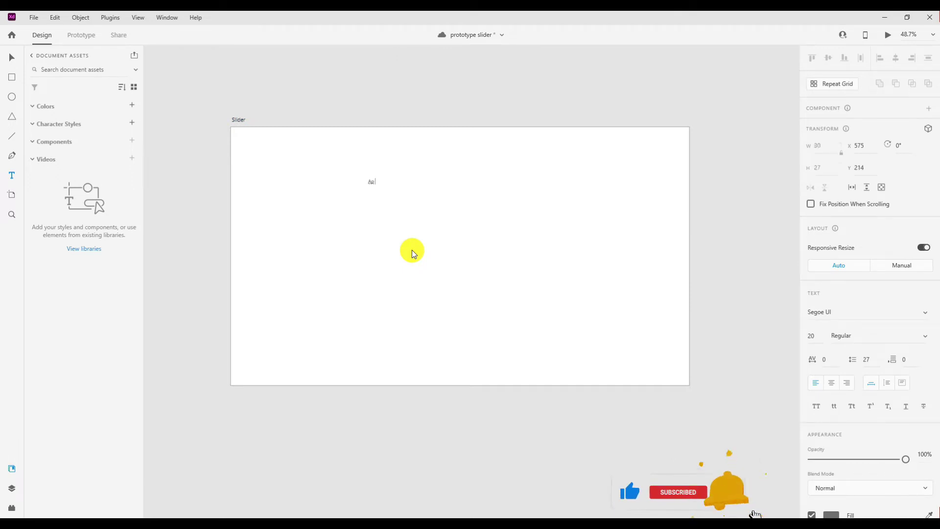
{"action": "type", "text": "."}
{"action": "left_click", "coordinate": [11, 58]}
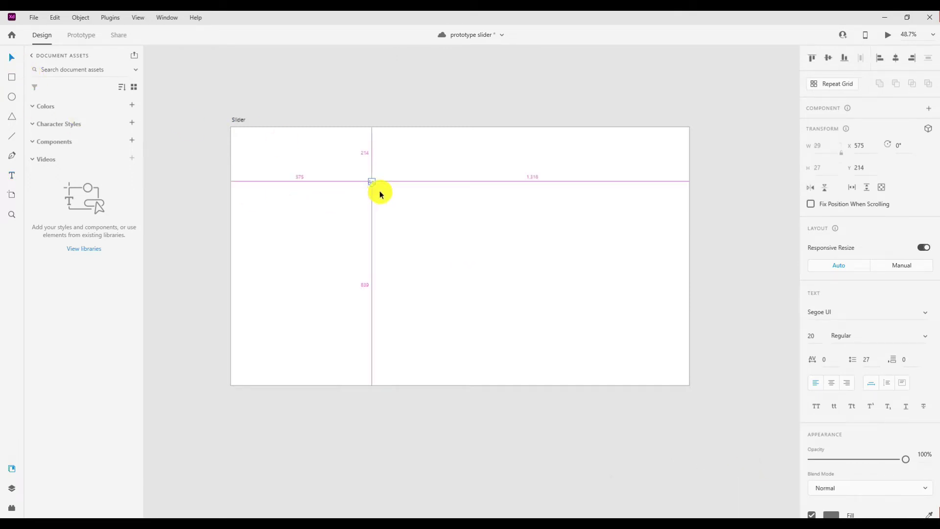
{"action": "left_click_drag", "start_coordinate": [811, 336], "coordinate": [813, 341]}
{"action": "left_click", "coordinate": [863, 313]}
{"action": "type", "text": "buntu"}
{"action": "scroll", "coordinate": [879, 170], "scroll_direction": "down", "scroll_amount": 3}
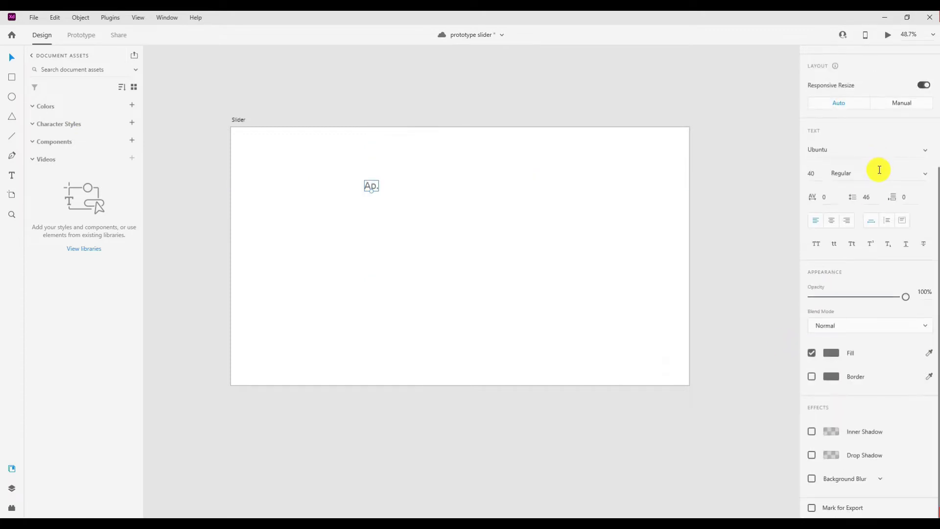
Fill the logo near-black with a blue tint, save it as a swatch, and move it top-left.
{"action": "left_click", "coordinate": [831, 353]}
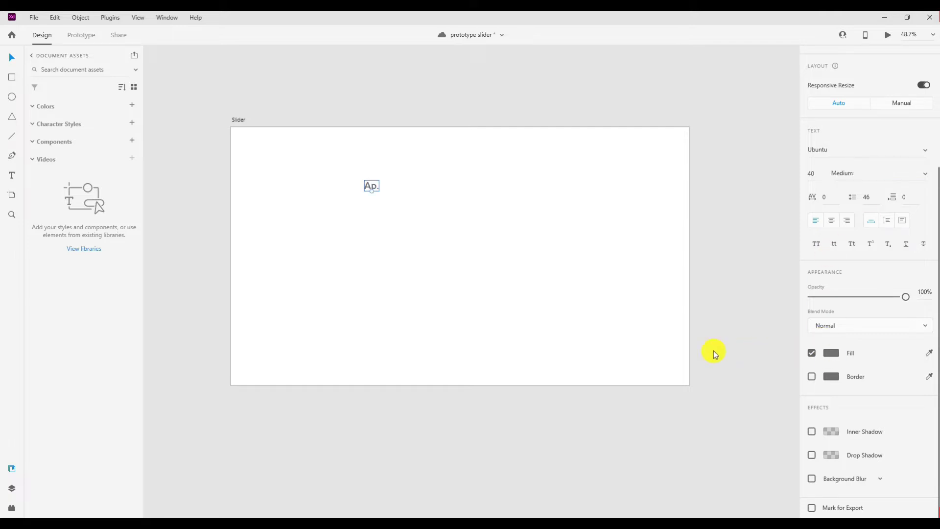
{"action": "left_click_drag", "start_coordinate": [697, 353], "coordinate": [701, 365]}
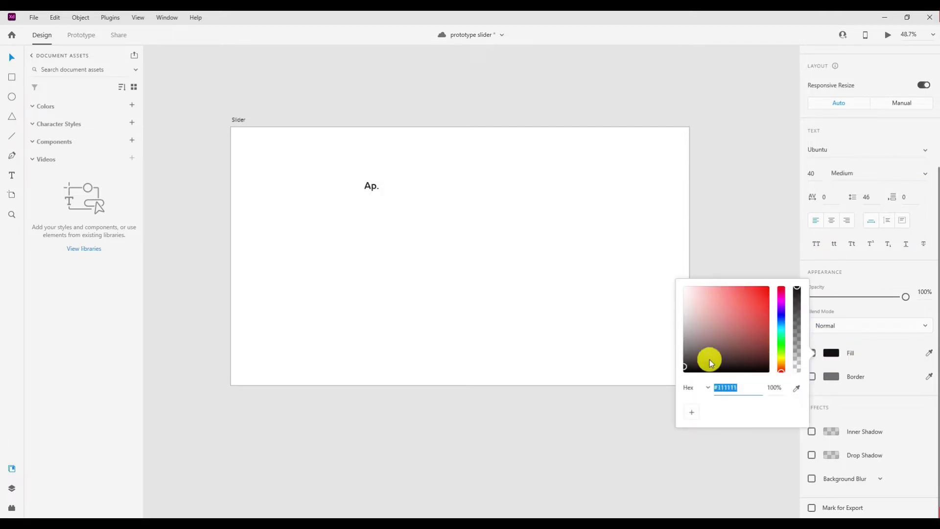
{"action": "left_click_drag", "start_coordinate": [781, 329], "coordinate": [781, 321]}
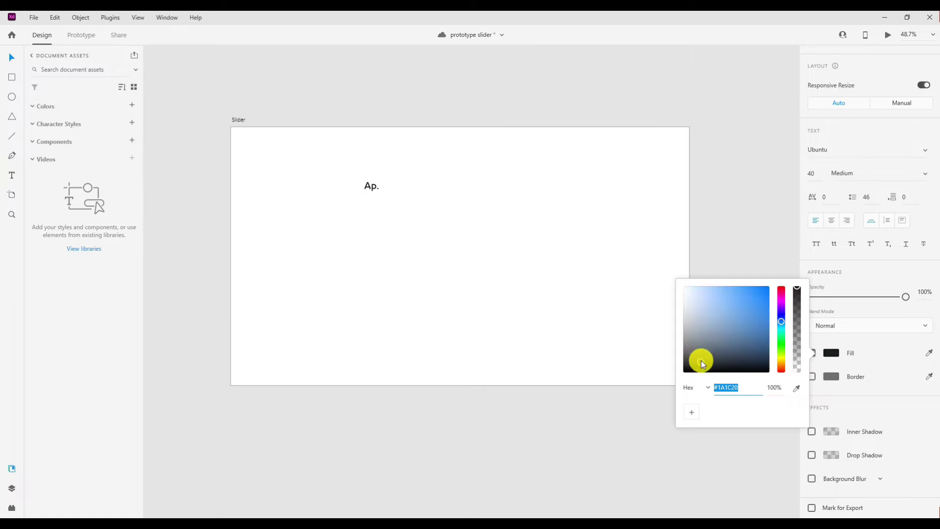
{"action": "left_click", "coordinate": [682, 416]}
{"action": "left_click_drag", "start_coordinate": [367, 184], "coordinate": [244, 141]}
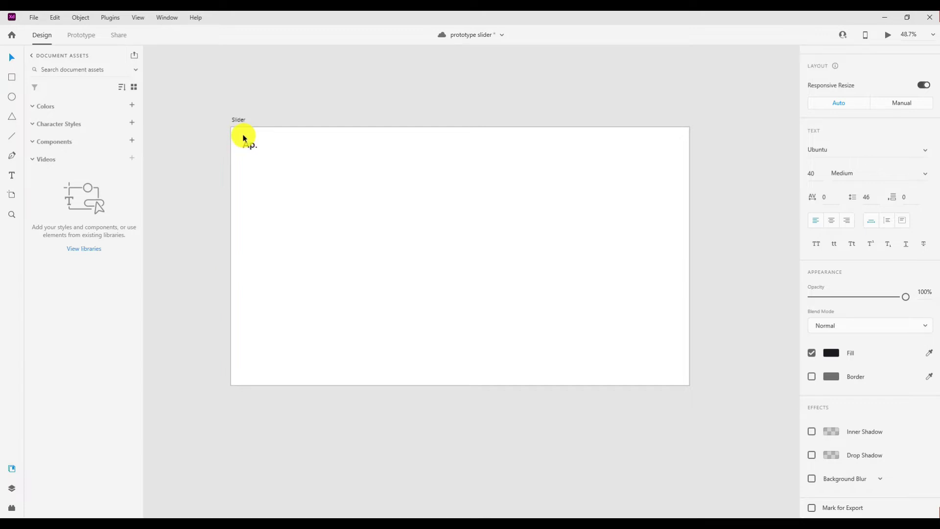
{"action": "key", "text": "alt+space"}
{"action": "key", "text": "Escape"}
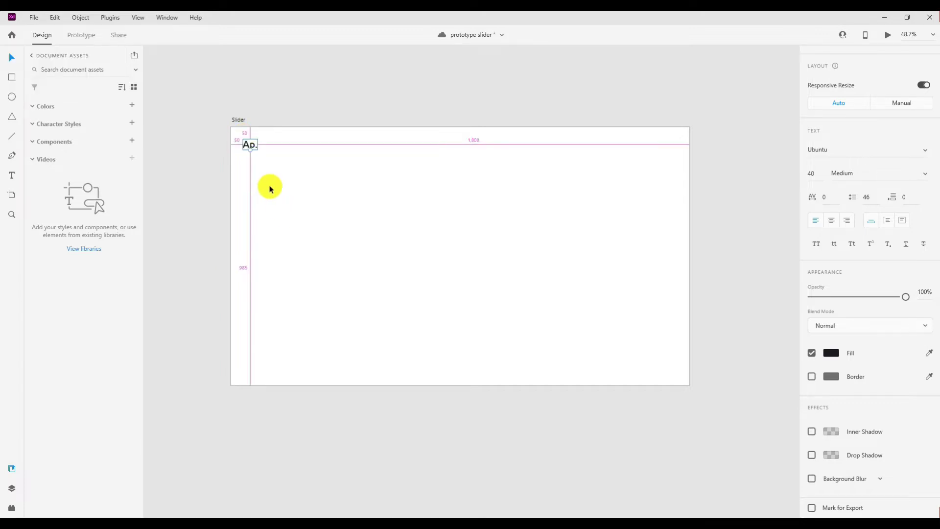
Duplicate the logo to its right and set the copy to size 20 Regular.
{"action": "left_click", "coordinate": [292, 166]}
{"action": "left_click_drag", "start_coordinate": [249, 144], "coordinate": [367, 144]}
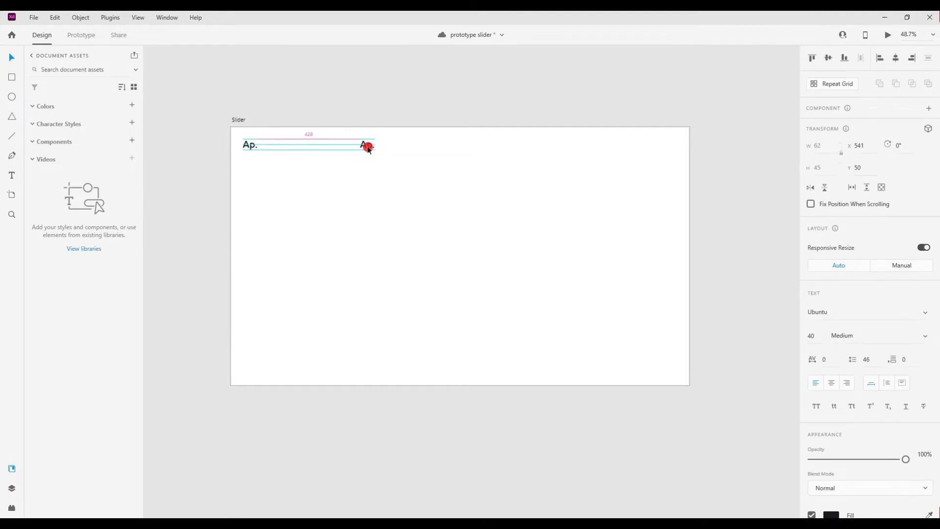
{"action": "left_click", "coordinate": [813, 336]}
{"action": "type", "text": "20"}
{"action": "left_click", "coordinate": [846, 336]}
{"action": "type", "text": "Regular"}
{"action": "left_click", "coordinate": [250, 143], "text": "shift"}
{"action": "left_click", "coordinate": [367, 147]}
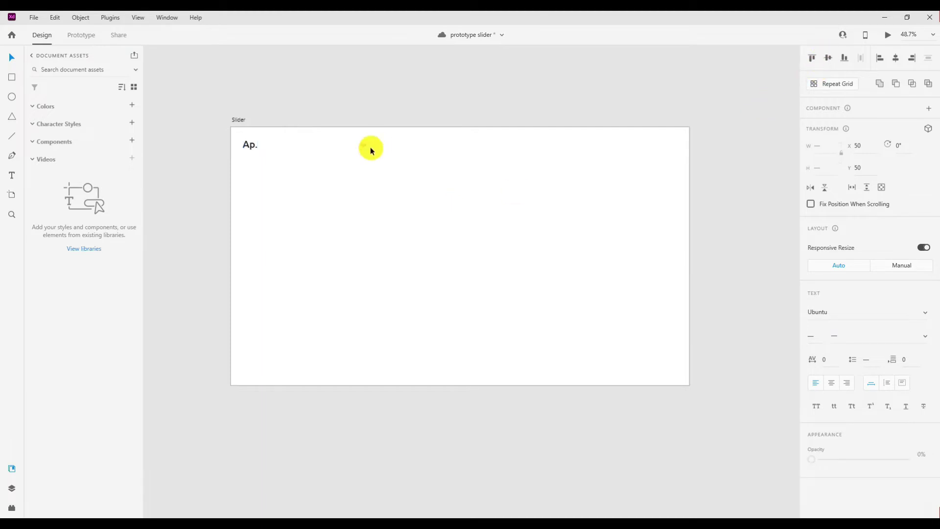
Duplicate the small text into labels Product, Store, About, Clients and Contact Us.
{"action": "left_click", "coordinate": [367, 146]}
{"action": "type", "text": "Product"}
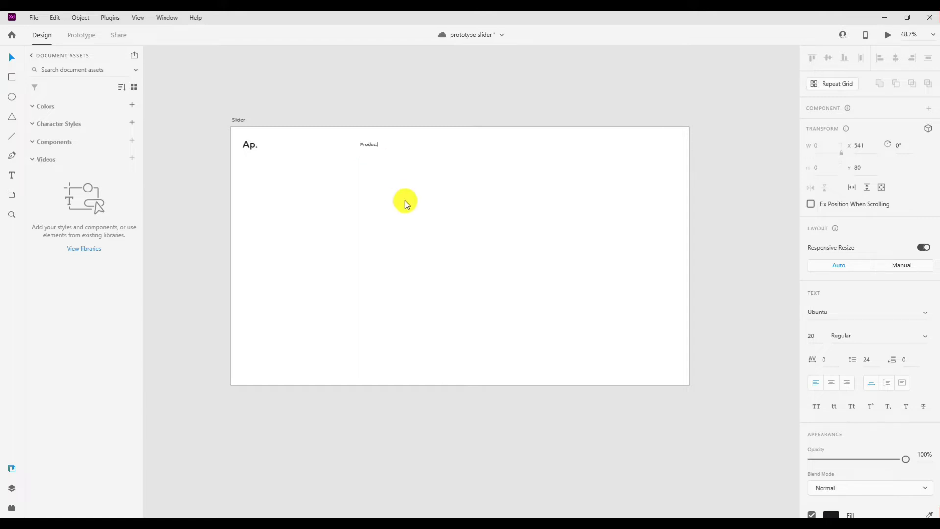
{"action": "left_click_drag", "start_coordinate": [374, 147], "coordinate": [412, 143]}
{"action": "double_click", "coordinate": [412, 144]}
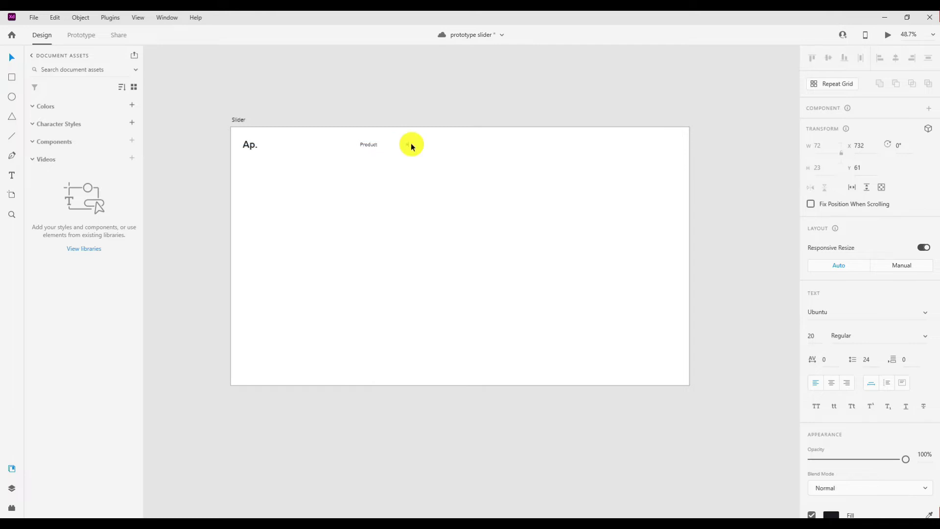
{"action": "left_click", "coordinate": [461, 189]}
{"action": "left_click_drag", "start_coordinate": [428, 146], "coordinate": [455, 147]}
{"action": "double_click", "coordinate": [456, 146]}
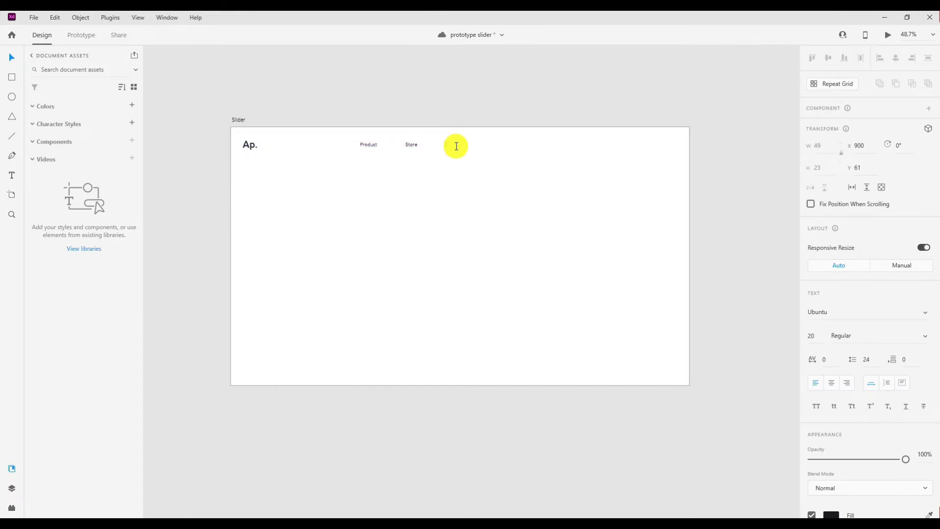
{"action": "left_click", "coordinate": [463, 171]}
{"action": "left_click_drag", "start_coordinate": [451, 143], "coordinate": [483, 147]}
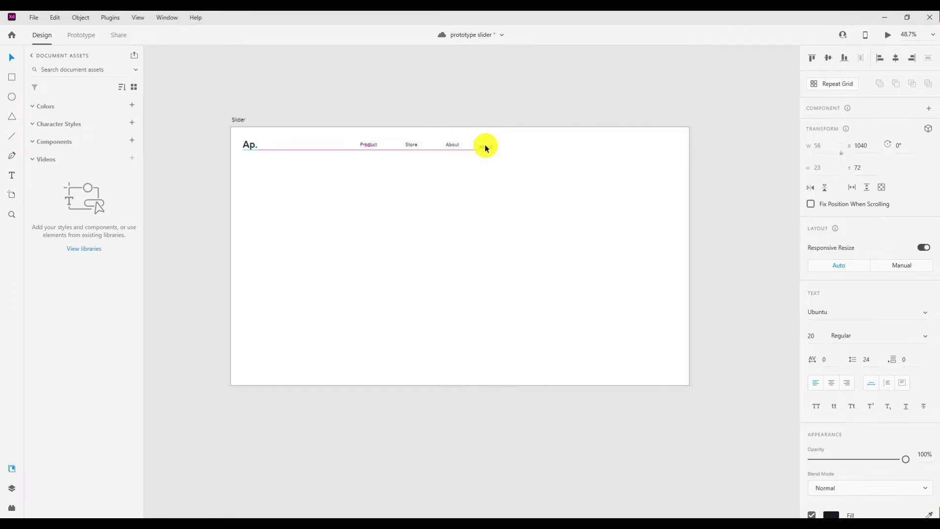
{"action": "left_click_drag", "start_coordinate": [483, 148], "coordinate": [495, 147]}
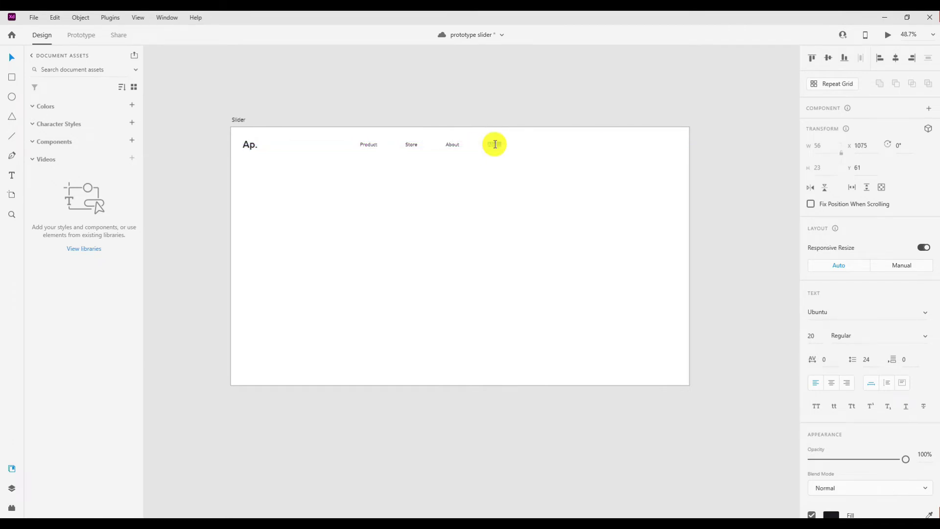
{"action": "key", "text": "Escape"}
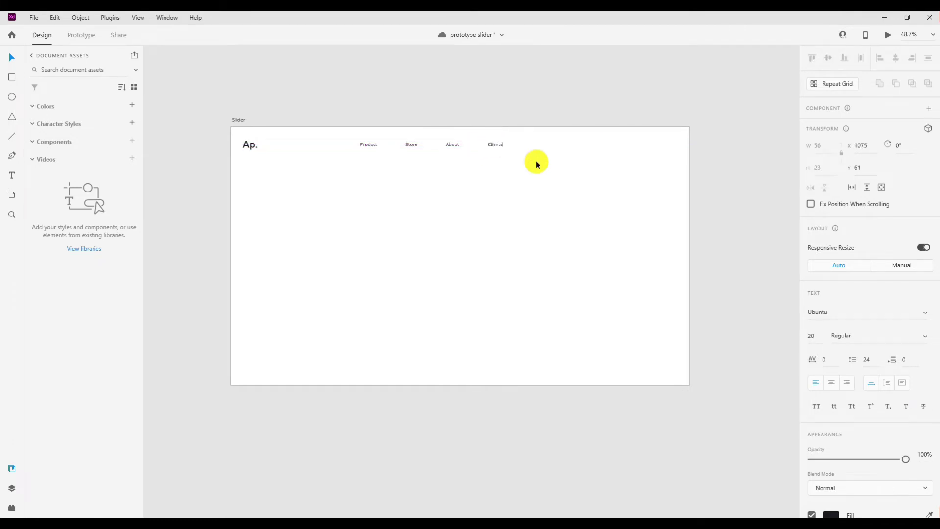
{"action": "key", "text": "ctrl+d"}
{"action": "type", "text": "Contact Us"}
Set the navigation labels to Medium weight and group them.
{"action": "left_click_drag", "start_coordinate": [569, 204], "coordinate": [358, 138]}
{"action": "scroll", "coordinate": [660, 245], "scroll_direction": "down", "scroll_amount": 1}
{"action": "left_click", "coordinate": [872, 338]}
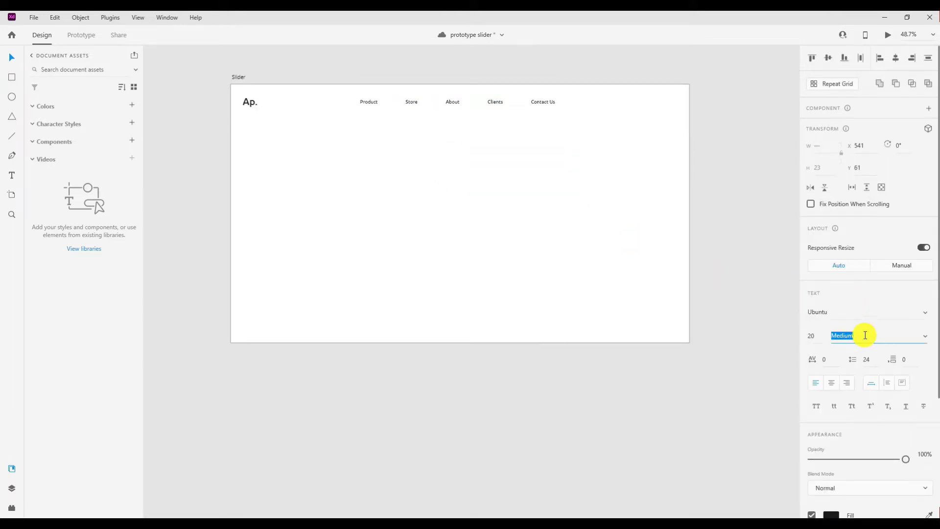
{"action": "mouse_move", "coordinate": [559, 209]}
{"action": "left_mouse_down"}
{"action": "mouse_move", "coordinate": [396, 103]}
{"action": "mouse_move", "coordinate": [369, 97]}
{"action": "left_mouse_up"}
{"action": "left_click", "coordinate": [895, 58]}
{"action": "key", "text": "ctrl+z"}
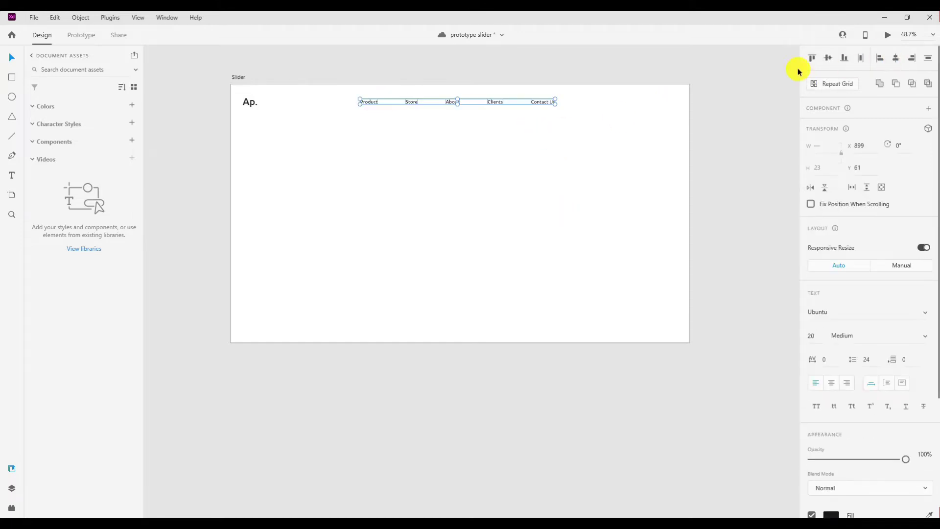
{"action": "key", "text": "ctrl+g"}
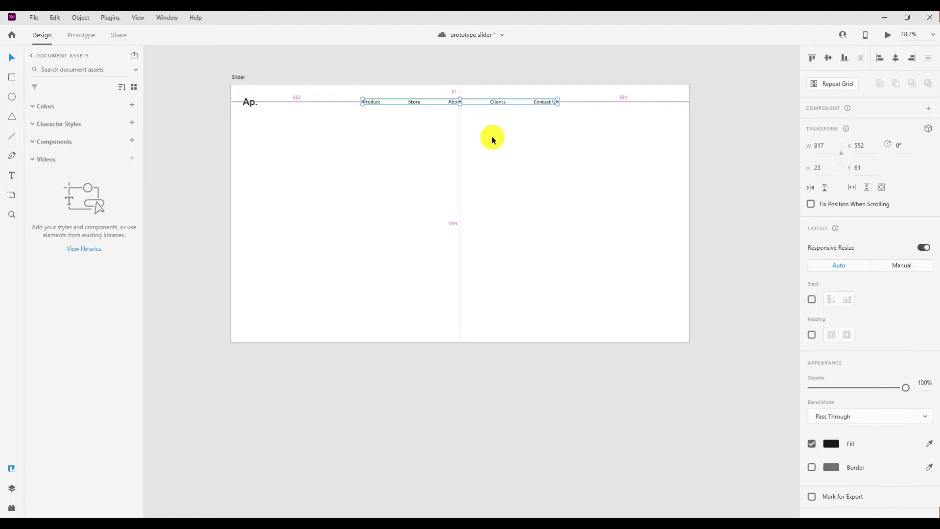
{"action": "right_click", "coordinate": [449, 101]}
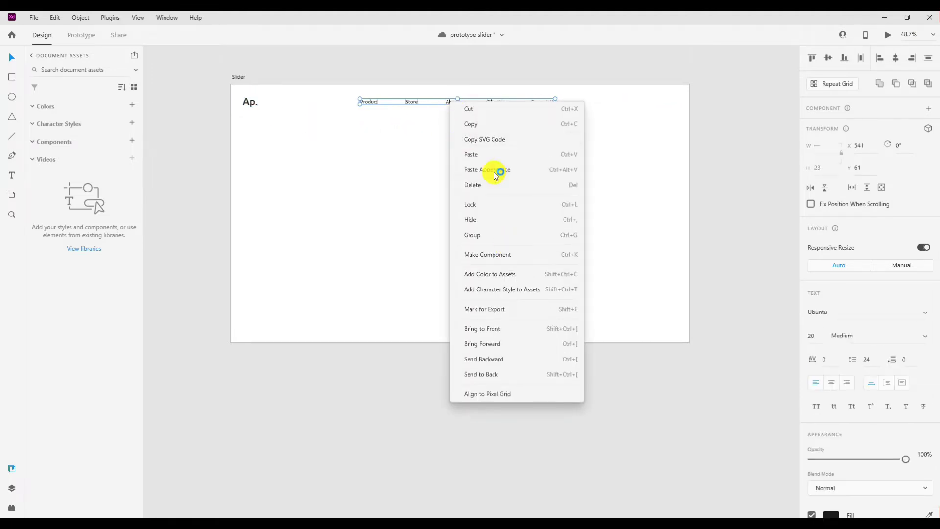
{"action": "left_click", "coordinate": [502, 235]}
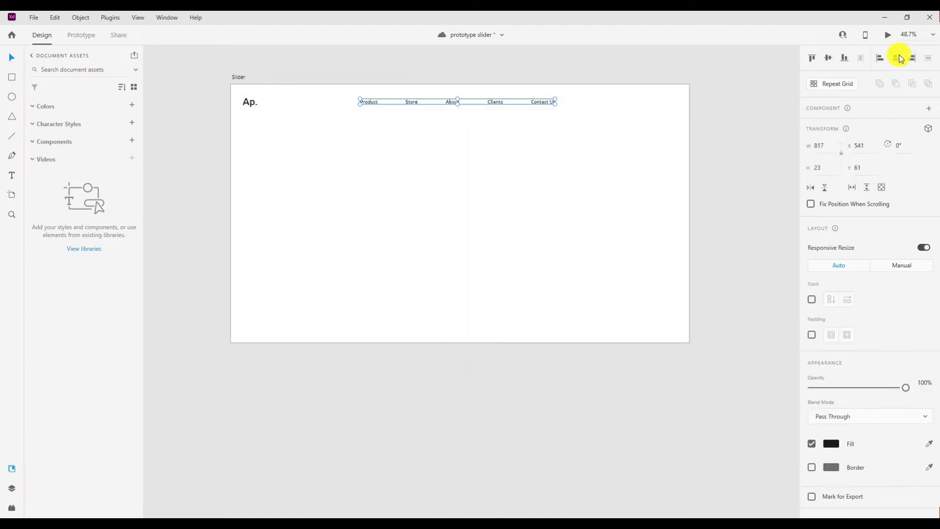
{"action": "left_click", "coordinate": [247, 112]}
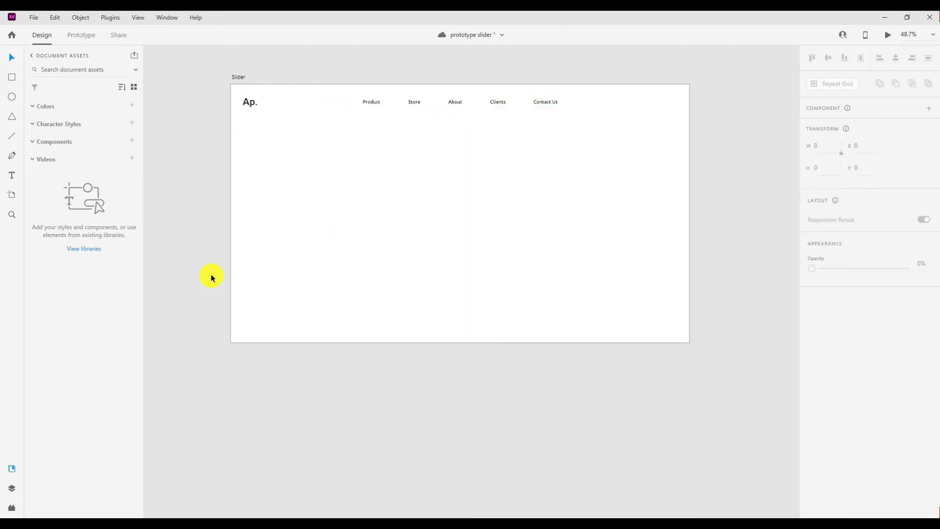
Insert a Feather shopping-bag icon and place it at the navigation's right end.
{"action": "left_click", "coordinate": [12, 507]}
{"action": "left_click", "coordinate": [70, 121]}
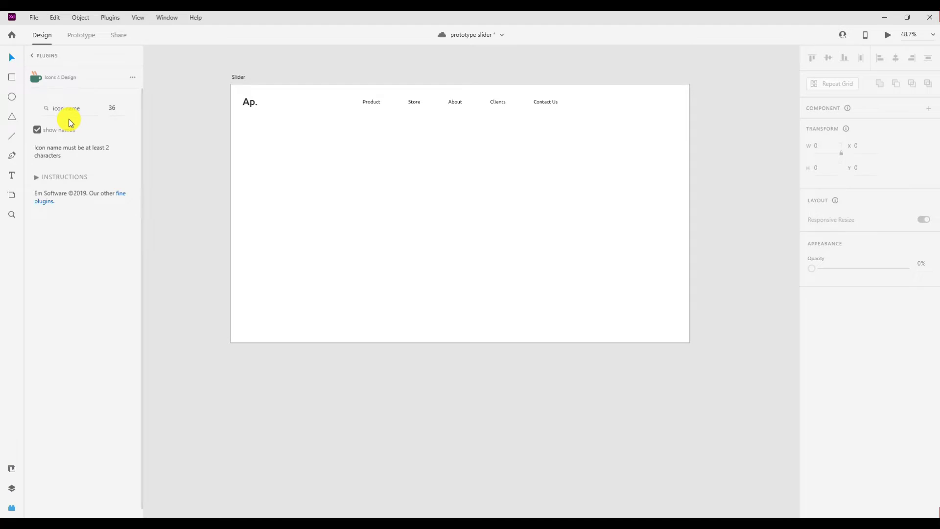
{"action": "type", "text": "b"}
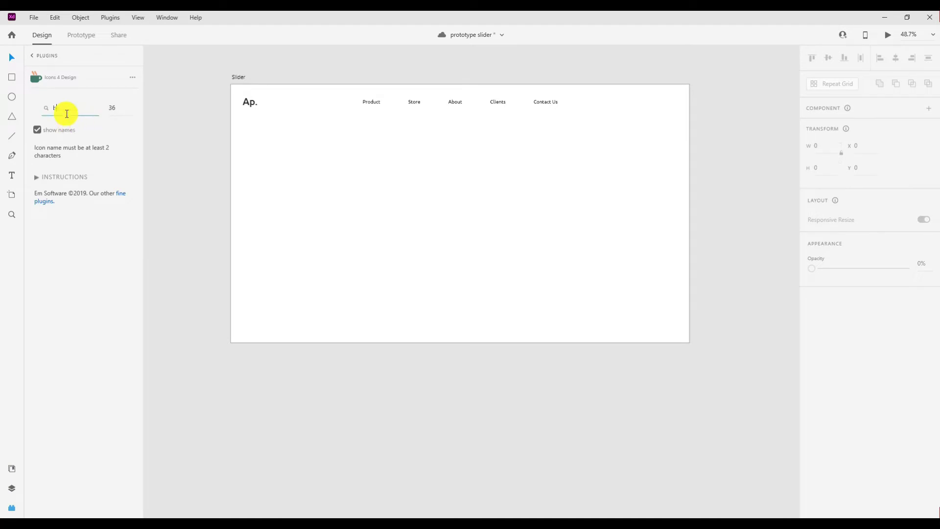
{"action": "type", "text": "ag"}
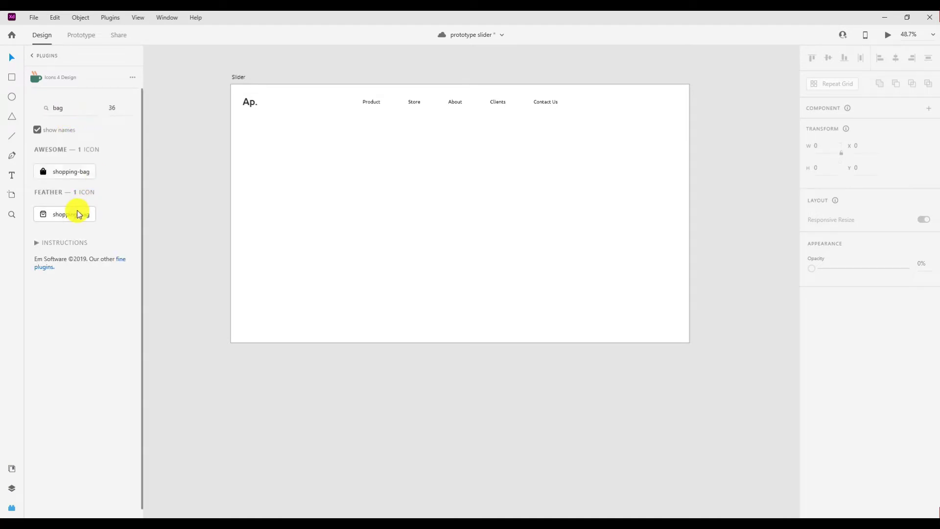
{"action": "left_click", "coordinate": [12, 488]}
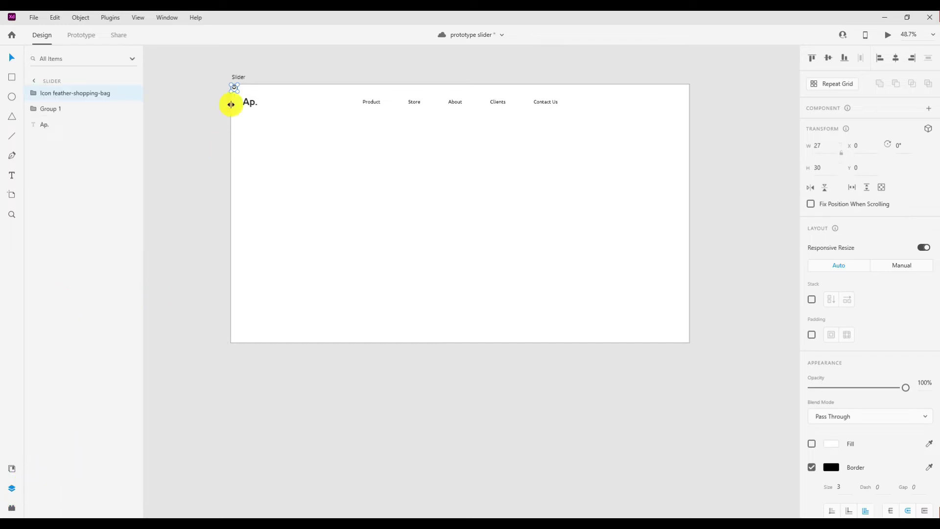
{"action": "left_click_drag", "start_coordinate": [235, 91], "coordinate": [678, 104]}
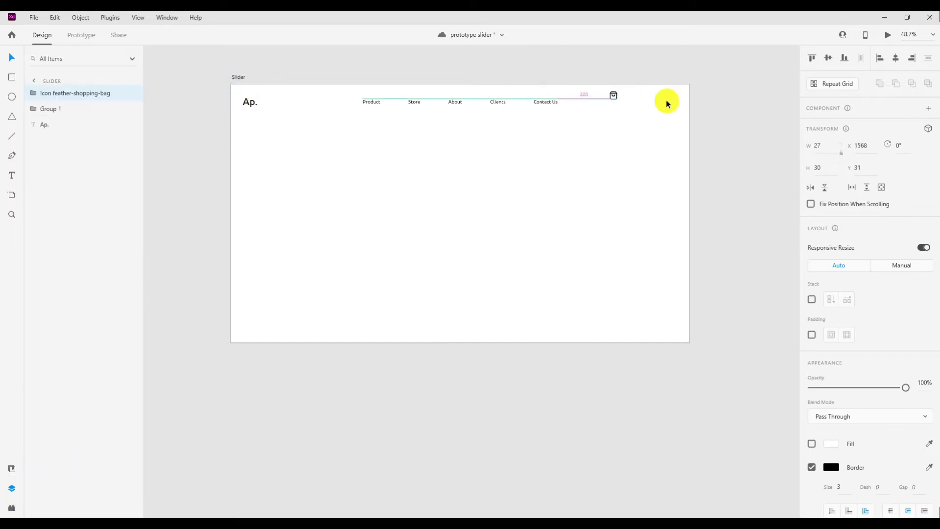
Add a 'Sign up' label beside the bag icon from a copy of Contact Us.
{"action": "double_click", "coordinate": [547, 102]}
{"action": "left_click", "coordinate": [562, 123]}
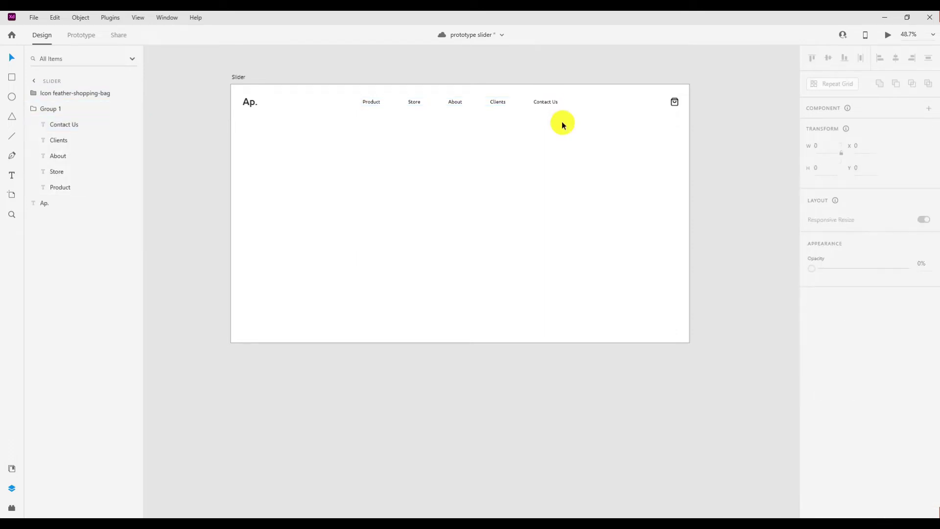
{"action": "key", "text": "ctrl+v"}
{"action": "left_click_drag", "start_coordinate": [607, 101], "coordinate": [656, 104]}
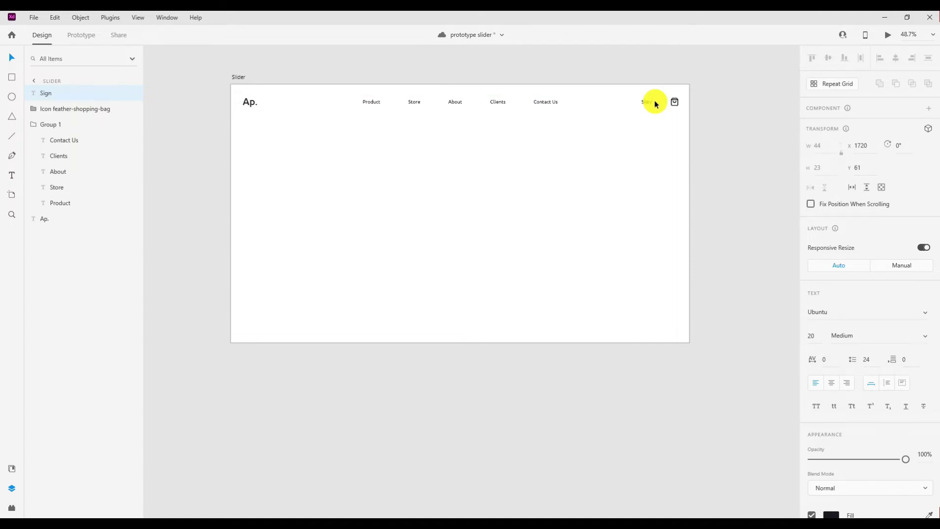
{"action": "type", "text": " up"}
{"action": "key", "text": "Escape"}
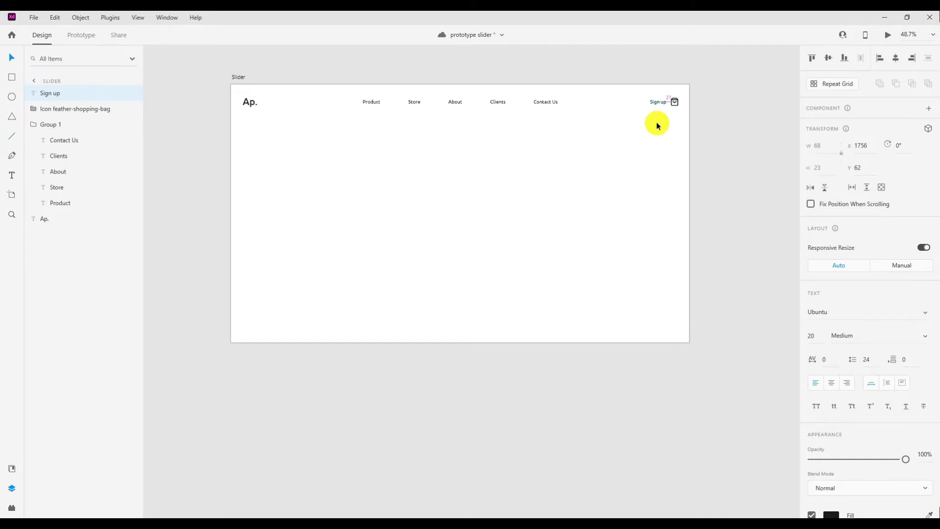
Group Sign up with the bag icon, then group all header items and nudge them up.
{"action": "left_click", "coordinate": [674, 103]}
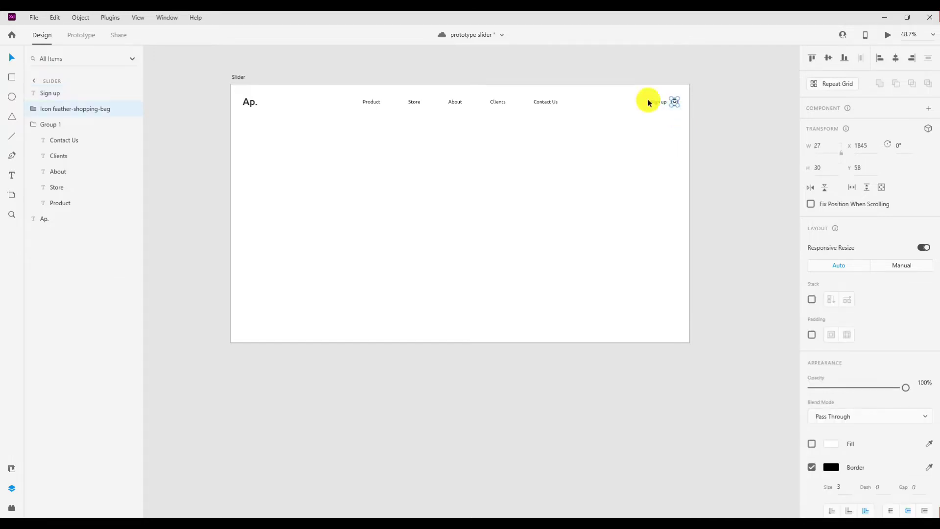
{"action": "left_click", "coordinate": [654, 102], "text": "shift"}
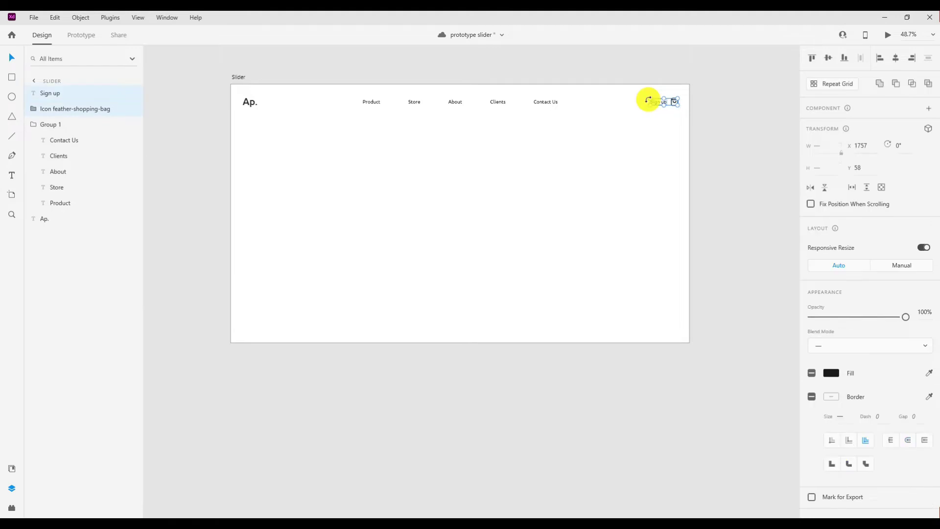
{"action": "key", "text": "ctrl+g"}
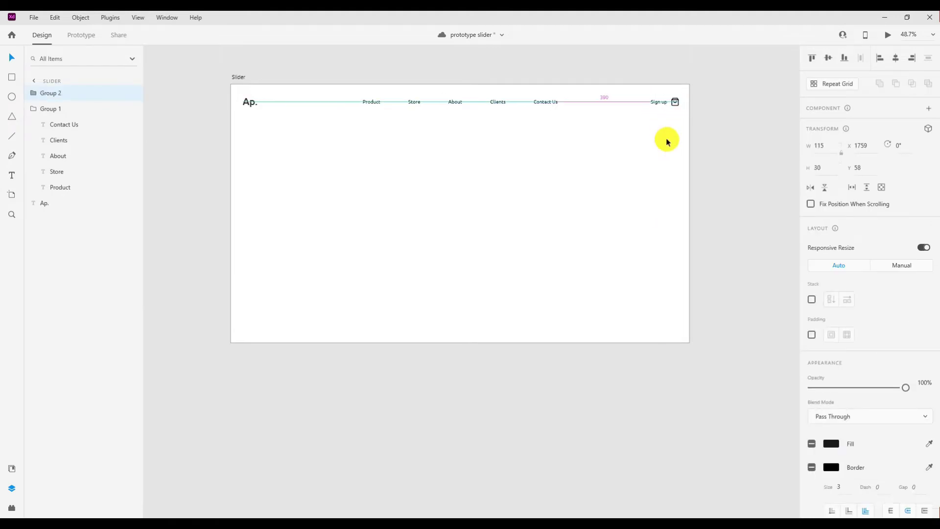
{"action": "left_click_drag", "start_coordinate": [676, 141], "coordinate": [237, 88]}
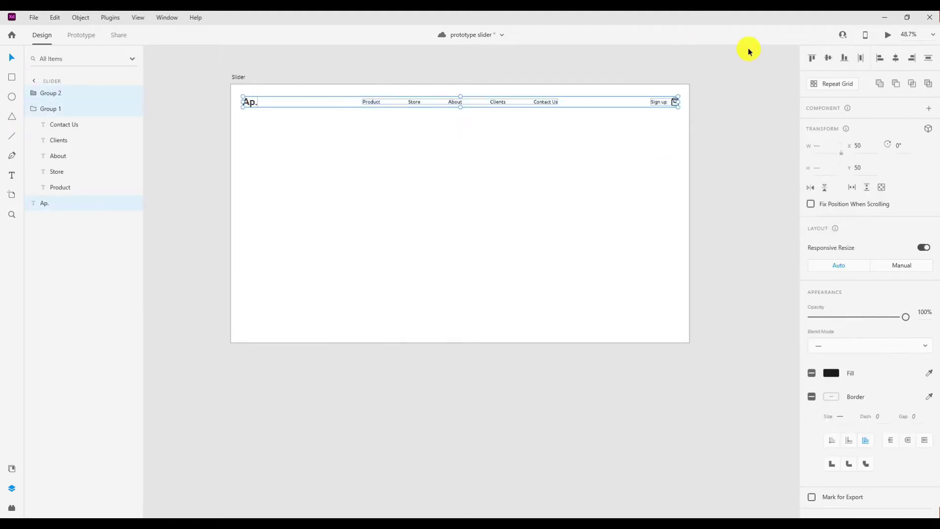
{"action": "left_click", "coordinate": [831, 64]}
{"action": "key", "text": "ctrl+g"}
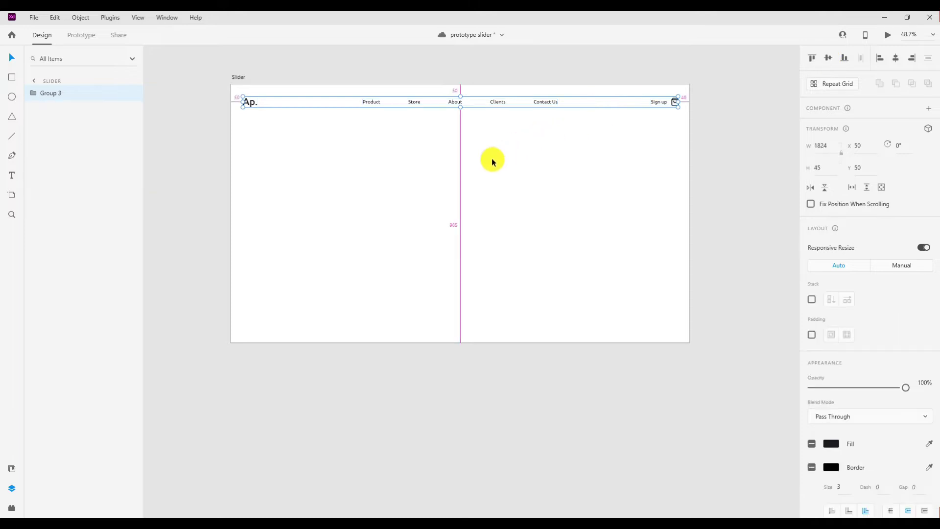
{"action": "left_click", "coordinate": [491, 104]}
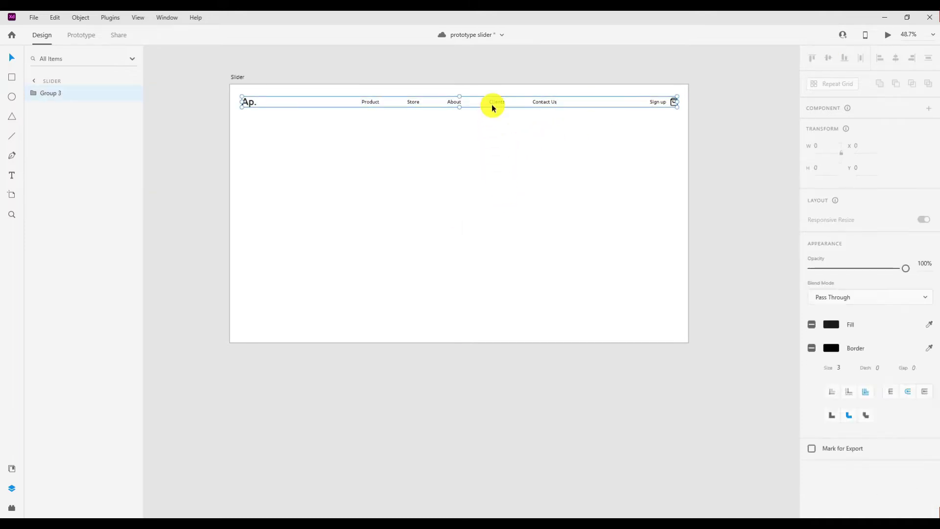
{"action": "key", "text": "shift+Up"}
{"action": "left_click", "coordinate": [620, 170]}
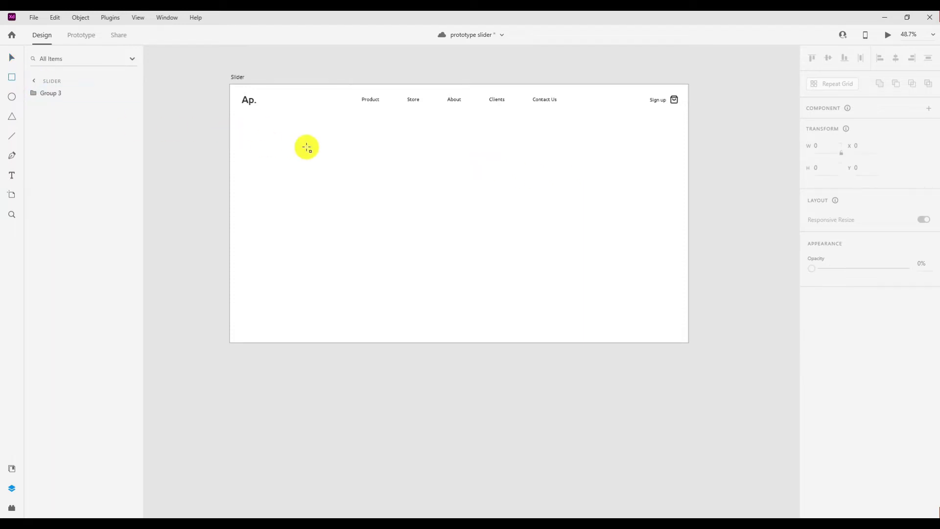
Draw a 1188×698 rectangle under the header with no border and a light-grey fill.
{"action": "left_click_drag", "start_coordinate": [311, 135], "coordinate": [337, 191]}
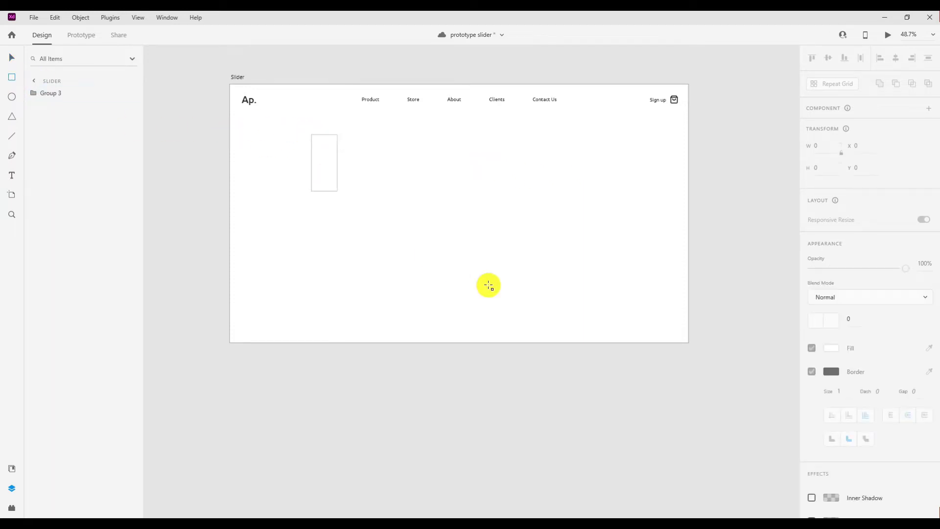
{"action": "mouse_move", "coordinate": [488, 286]}
{"action": "left_mouse_down"}
{"action": "mouse_move", "coordinate": [590, 291]}
{"action": "mouse_move", "coordinate": [594, 300]}
{"action": "left_mouse_up"}
{"action": "left_click", "coordinate": [12, 58]}
{"action": "left_click_drag", "start_coordinate": [481, 205], "coordinate": [487, 201]}
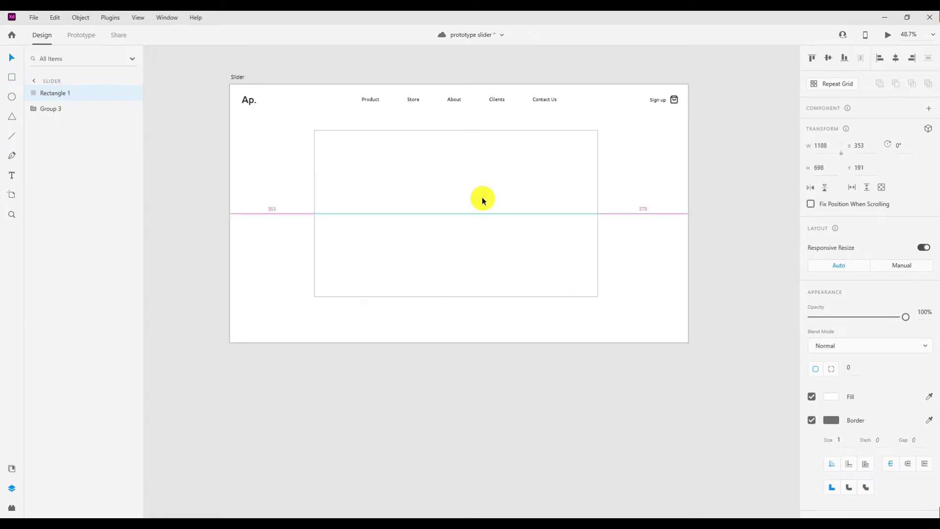
{"action": "scroll", "coordinate": [830, 348], "scroll_direction": "down", "scroll_amount": 3}
{"action": "left_click", "coordinate": [811, 349]}
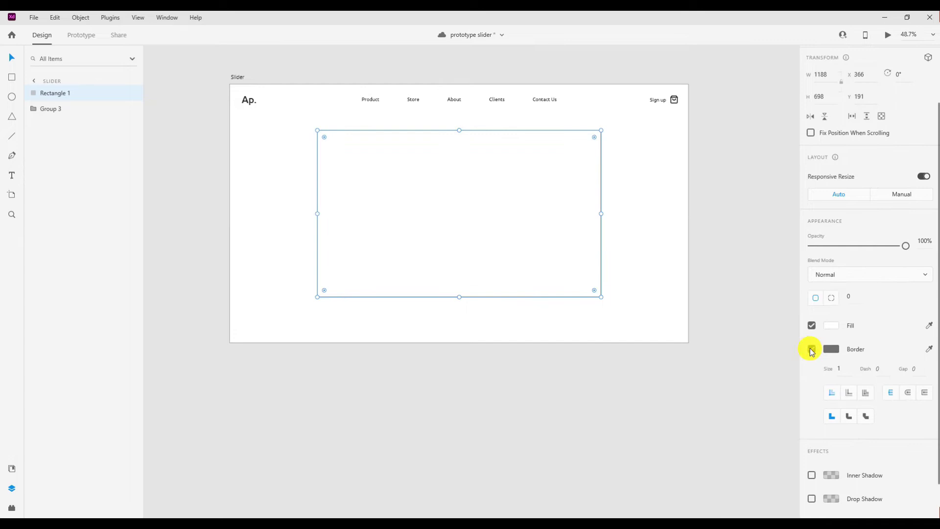
{"action": "left_click", "coordinate": [831, 353]}
{"action": "left_click", "coordinate": [680, 304]}
{"action": "left_click", "coordinate": [333, 200]}
Add a 'Fractures Clients' heading at font size 40 above the grey rectangle.
{"action": "key", "text": "t"}
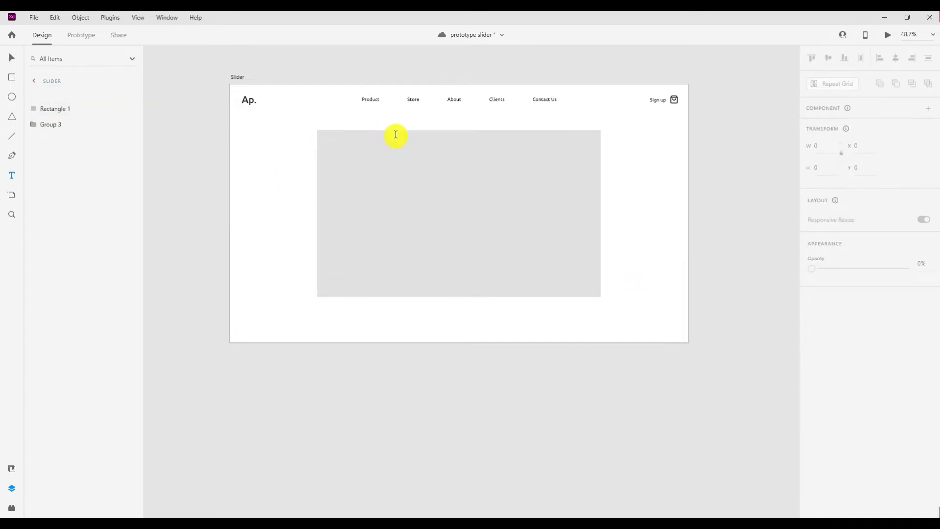
{"action": "left_click", "coordinate": [395, 134]}
{"action": "type", "text": "Feactu"}
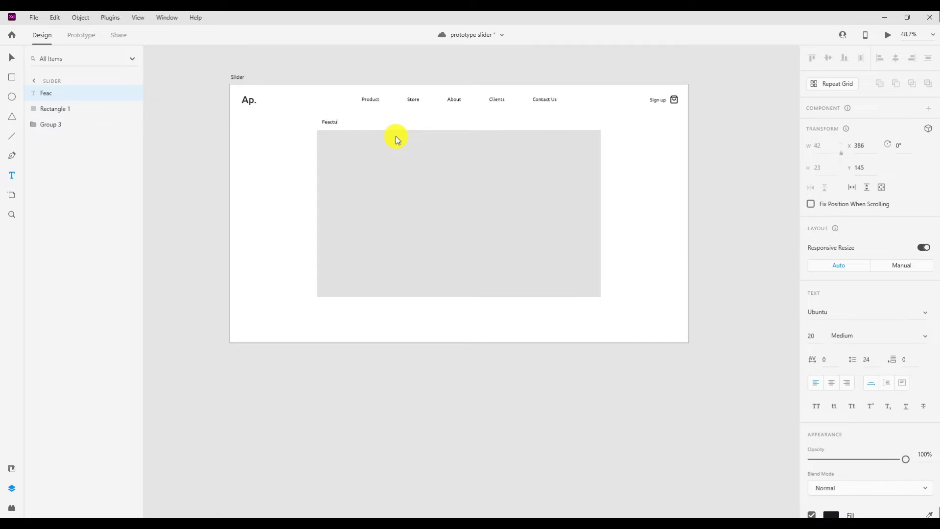
{"action": "type", "text": "res Clien"}
{"action": "type", "text": "t"}
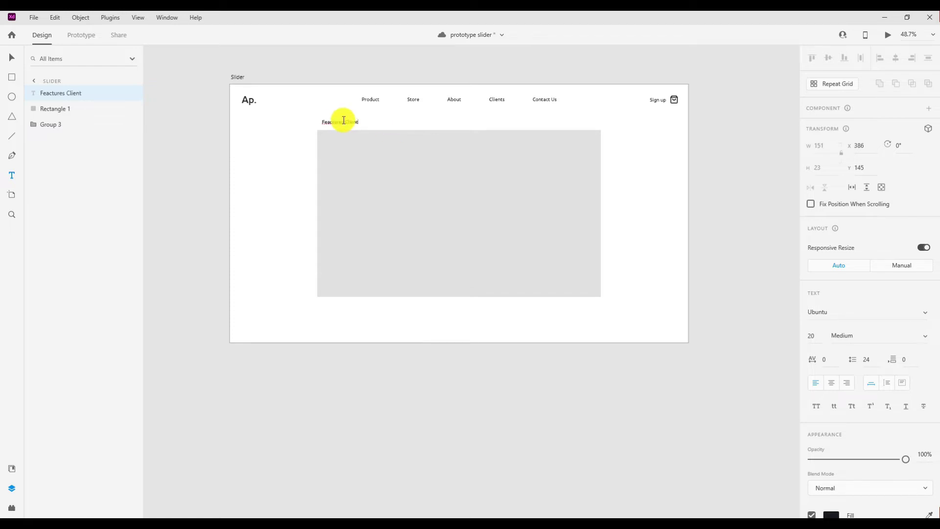
{"action": "right_click", "coordinate": [332, 122]}
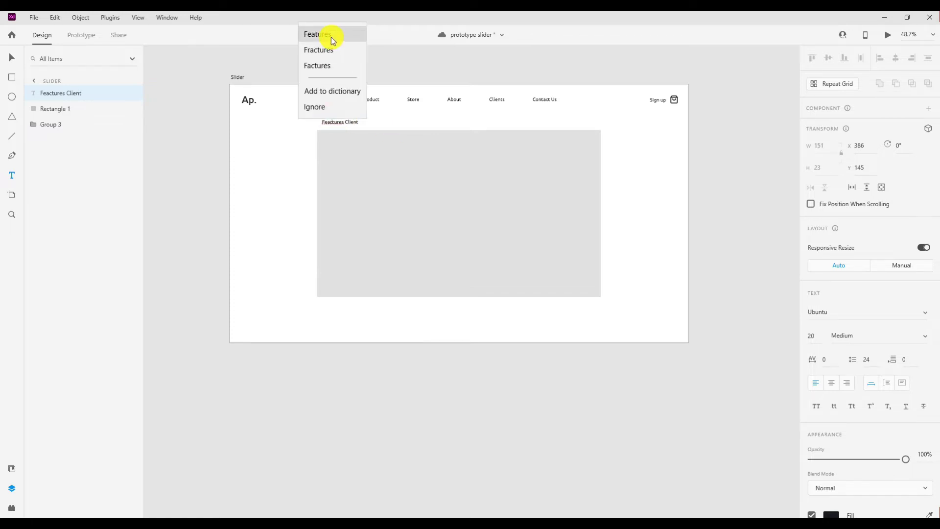
{"action": "left_click", "coordinate": [331, 49]}
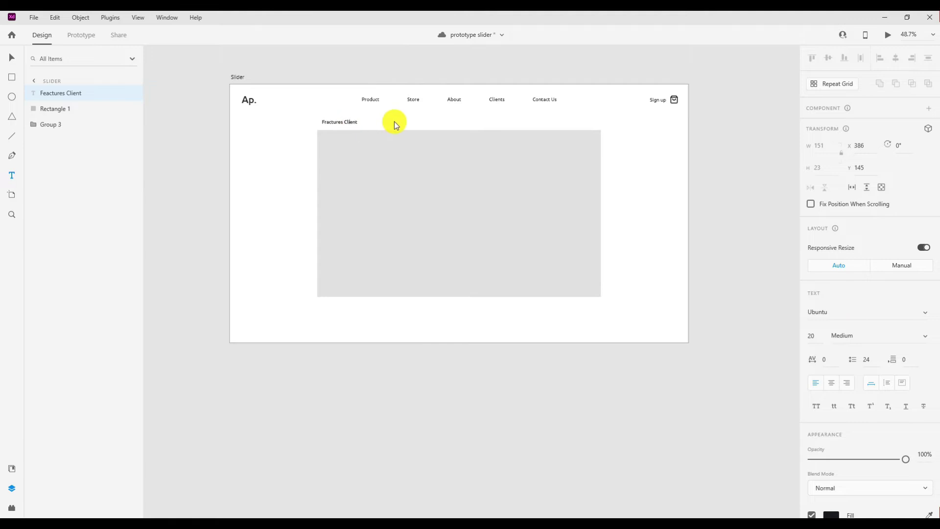
{"action": "key", "text": "Escape"}
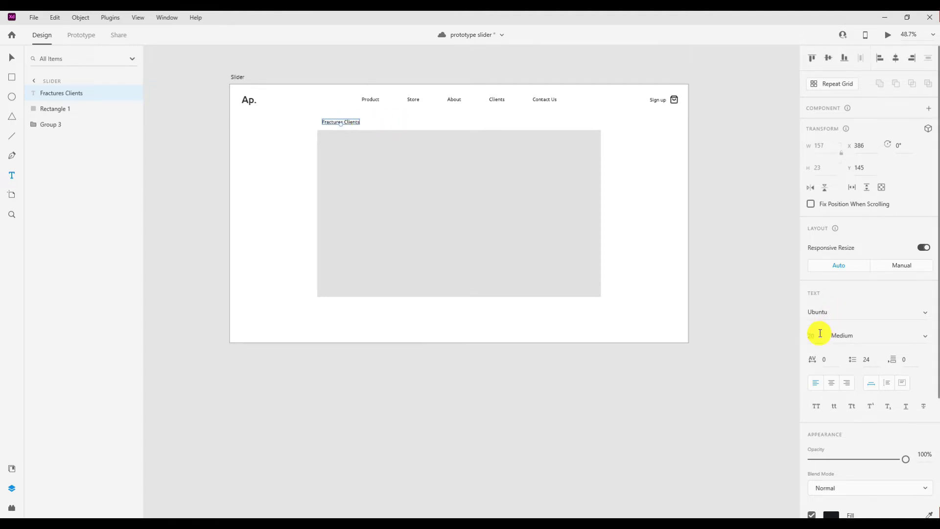
{"action": "type", "text": "40"}
{"action": "key", "text": "Return"}
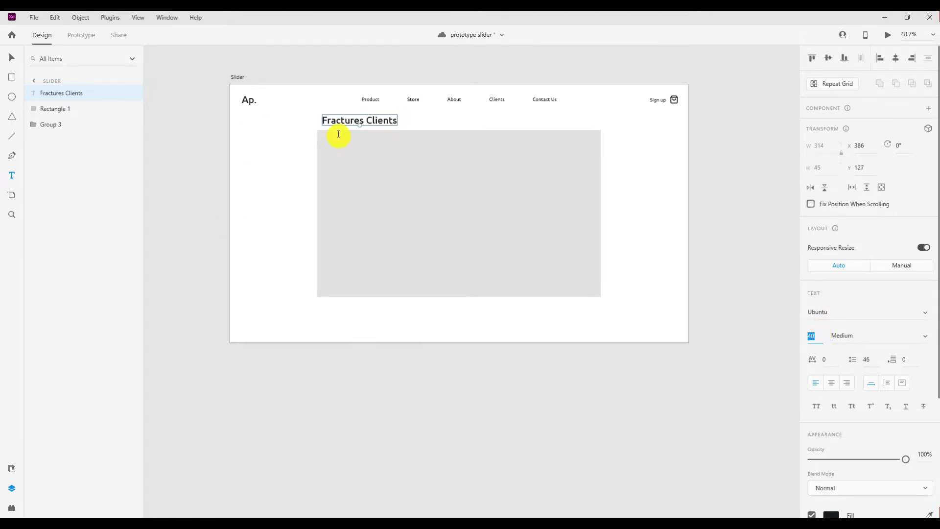
{"action": "left_click", "coordinate": [12, 57]}
{"action": "left_click", "coordinate": [362, 175]}
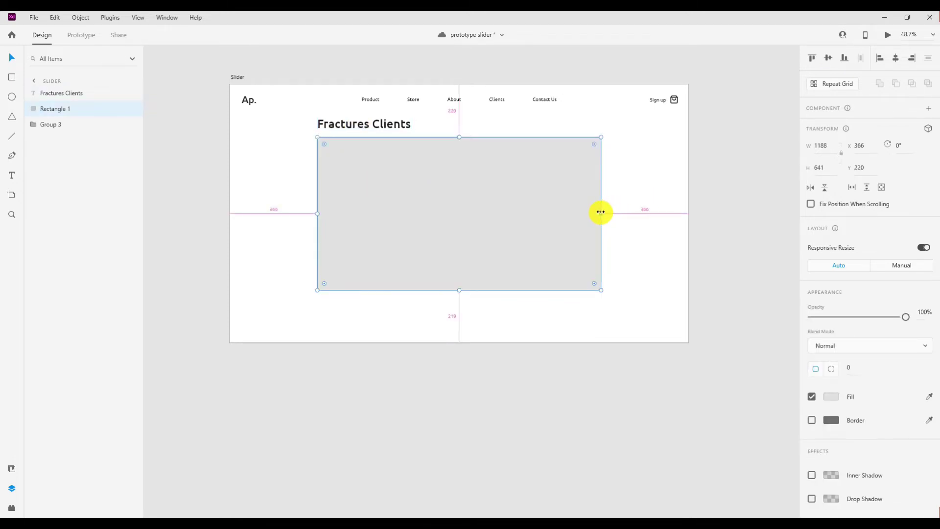
Widen the grey rectangle evenly and align the title with its left edge.
{"action": "left_click_drag", "start_coordinate": [601, 211], "coordinate": [615, 211]}
{"action": "left_click", "coordinate": [332, 117]}
{"action": "left_click_drag", "start_coordinate": [341, 128], "coordinate": [335, 128]}
{"action": "left_click", "coordinate": [369, 199]}
{"action": "left_click_drag", "start_coordinate": [612, 213], "coordinate": [622, 214]}
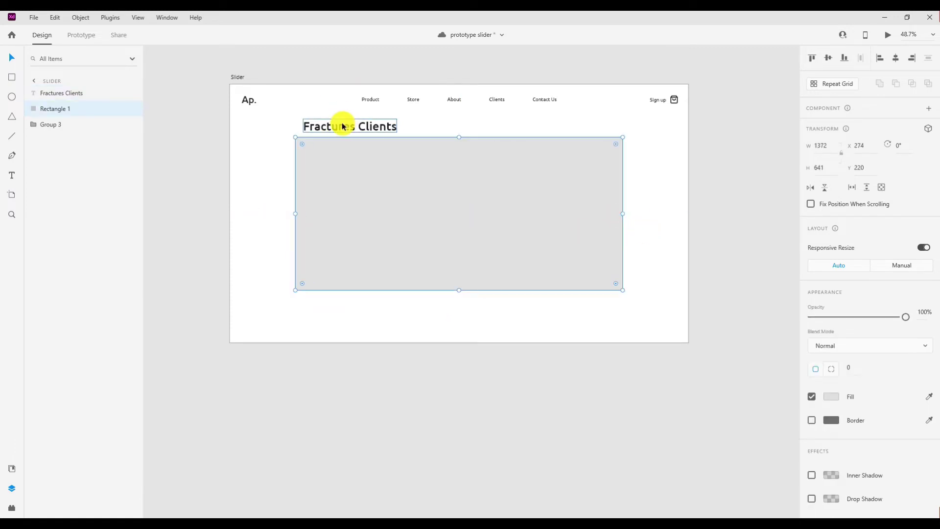
{"action": "left_click_drag", "start_coordinate": [344, 126], "coordinate": [336, 126]}
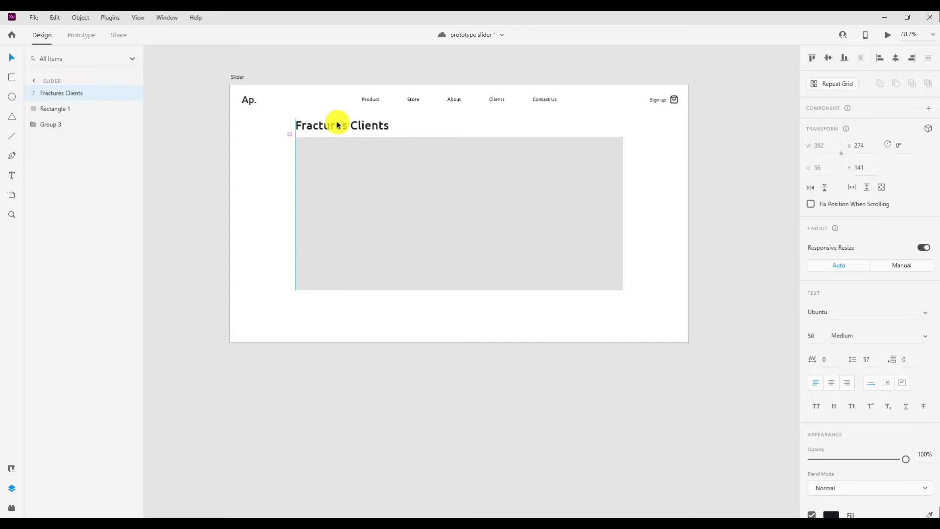
Make the title Bold and drop the portrait photo into the grey rectangle.
{"action": "left_click", "coordinate": [854, 334]}
{"action": "key", "text": "Down"}
{"action": "key", "text": "Down"}
{"action": "left_click", "coordinate": [459, 216]}
{"action": "left_click", "coordinate": [474, 313]}
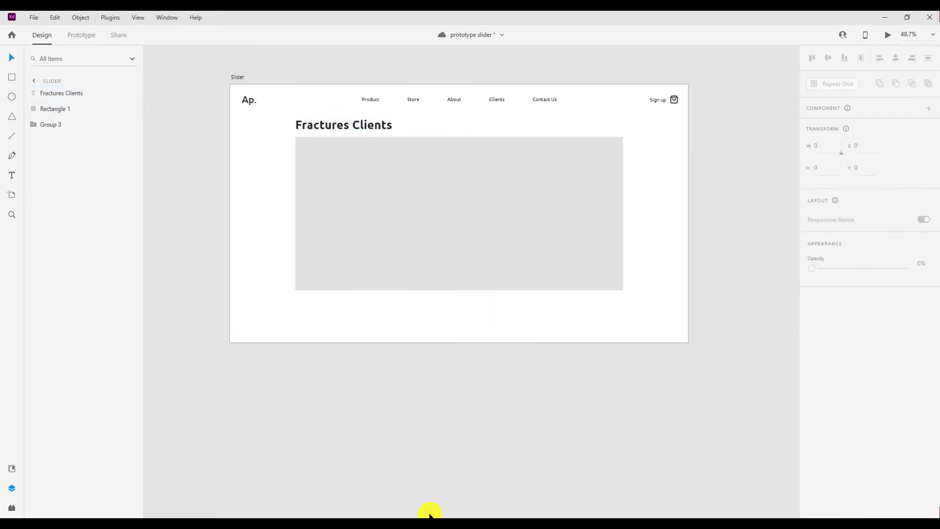
{"action": "left_click_drag", "start_coordinate": [104, 92], "coordinate": [419, 227]}
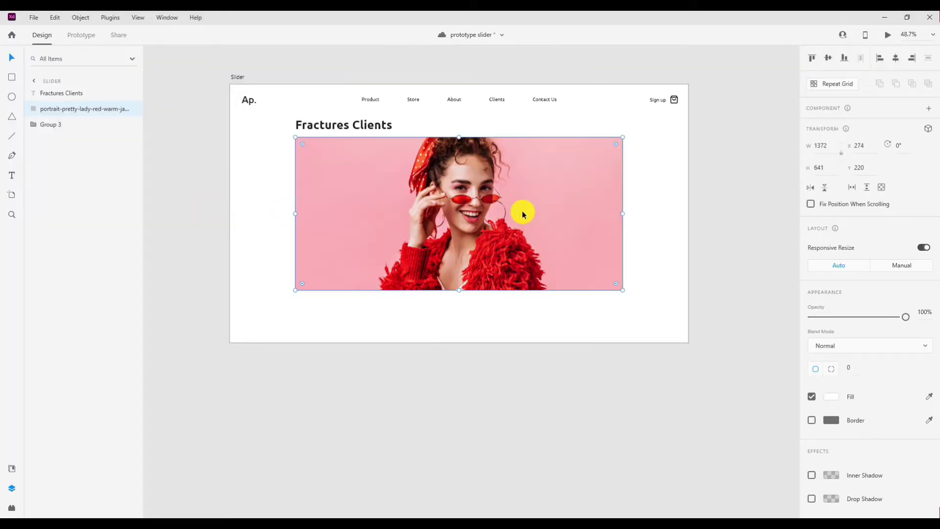
Shift the portrait down inside its rectangle frame.
{"action": "double_click", "coordinate": [521, 210]}
{"action": "left_click_drag", "start_coordinate": [504, 209], "coordinate": [503, 240]}
{"action": "left_click", "coordinate": [525, 371]}
{"action": "left_click", "coordinate": [473, 236]}
{"action": "right_click", "coordinate": [473, 237]}
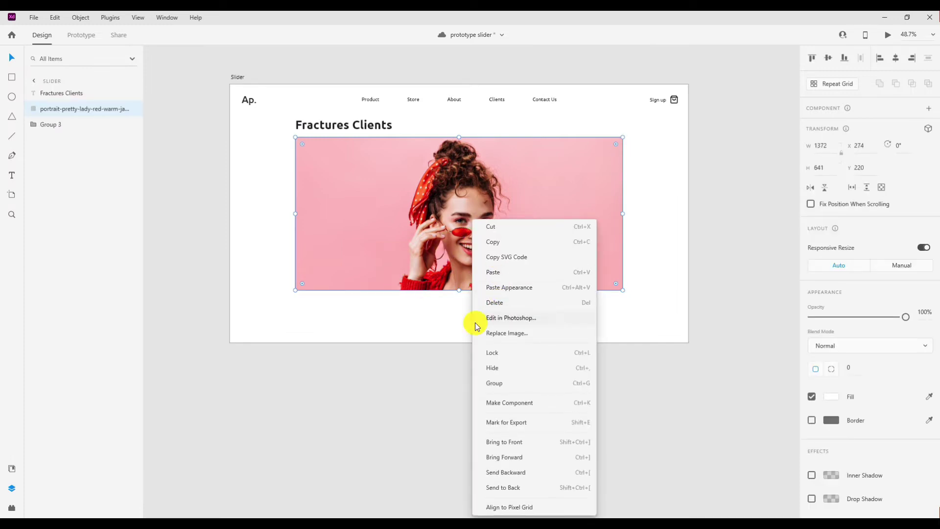
{"action": "left_click", "coordinate": [386, 250]}
{"action": "double_click", "coordinate": [431, 248]}
{"action": "left_click", "coordinate": [451, 398]}
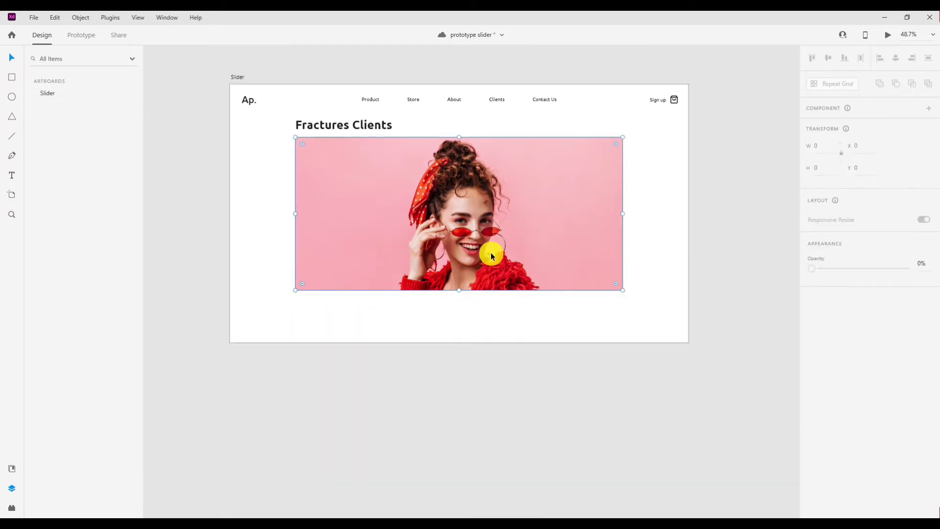
Send the photo to Photoshop via Edit in Photoshop and save the prototype.
{"action": "right_click", "coordinate": [475, 237]}
{"action": "left_click", "coordinate": [515, 306]}
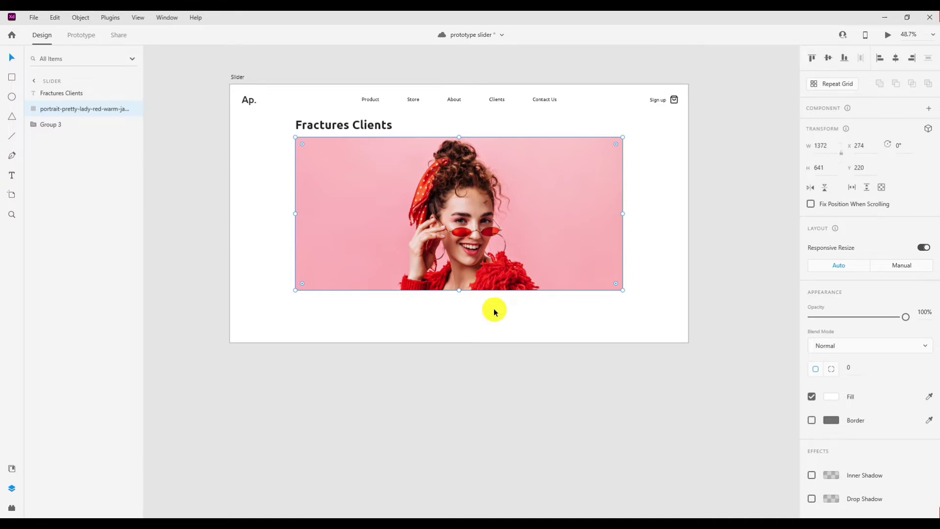
{"action": "key", "text": "ctrl+s"}
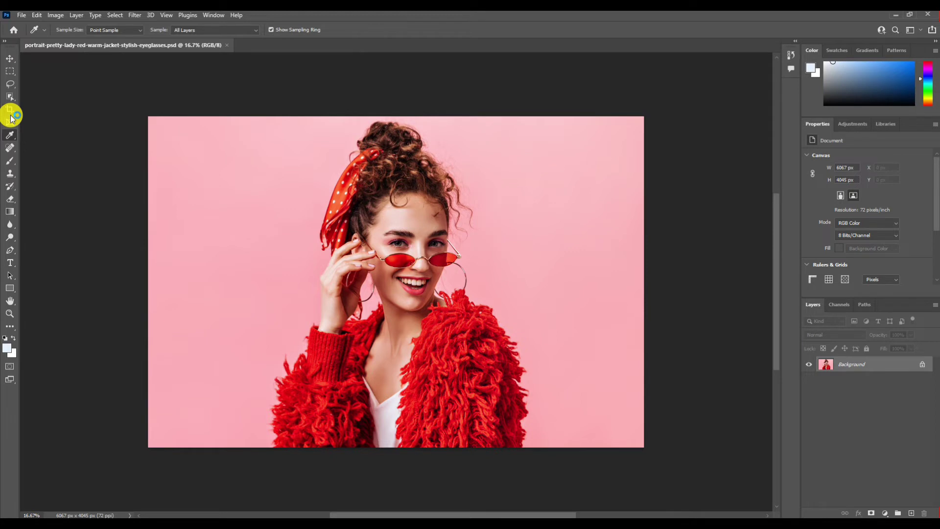
Crop outward to widen the portrait canvas to 8165 px.
{"action": "left_click", "coordinate": [10, 116]}
{"action": "left_click_drag", "start_coordinate": [644, 281], "coordinate": [739, 294]}
{"action": "key", "text": "Return"}
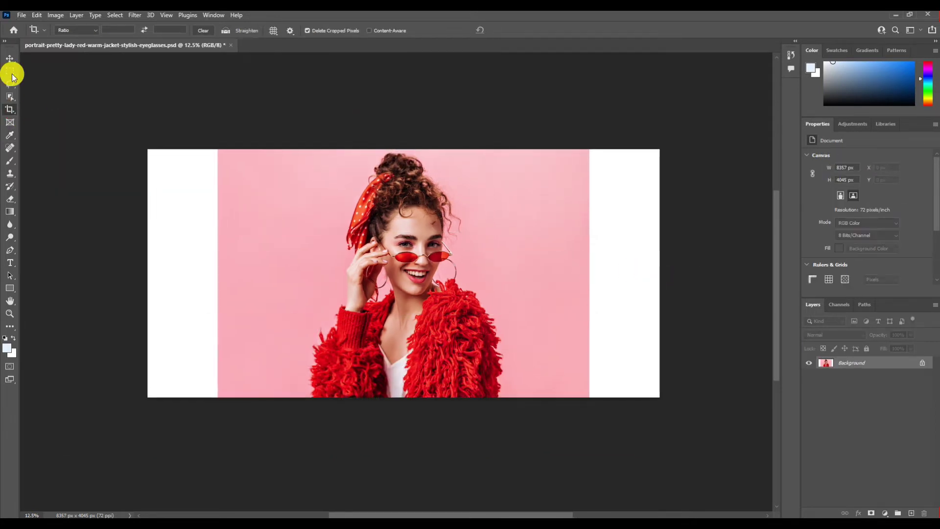
{"action": "left_click", "coordinate": [163, 216]}
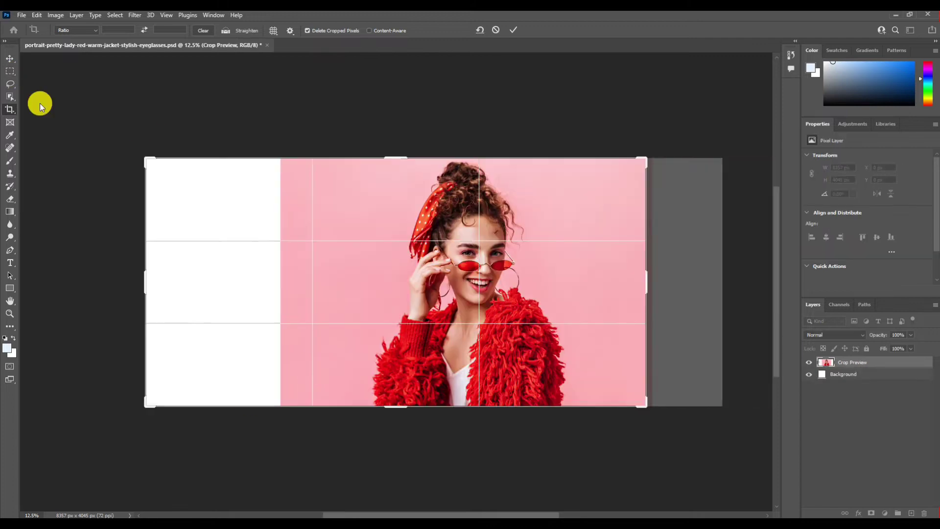
{"action": "key", "text": "Return"}
Content-aware fill the white strip on the left.
{"action": "left_click", "coordinate": [10, 71]}
{"action": "left_click_drag", "start_coordinate": [296, 150], "coordinate": [145, 407]}
{"action": "right_click", "coordinate": [231, 309]}
{"action": "left_click", "coordinate": [266, 426]}
{"action": "left_click", "coordinate": [532, 142]}
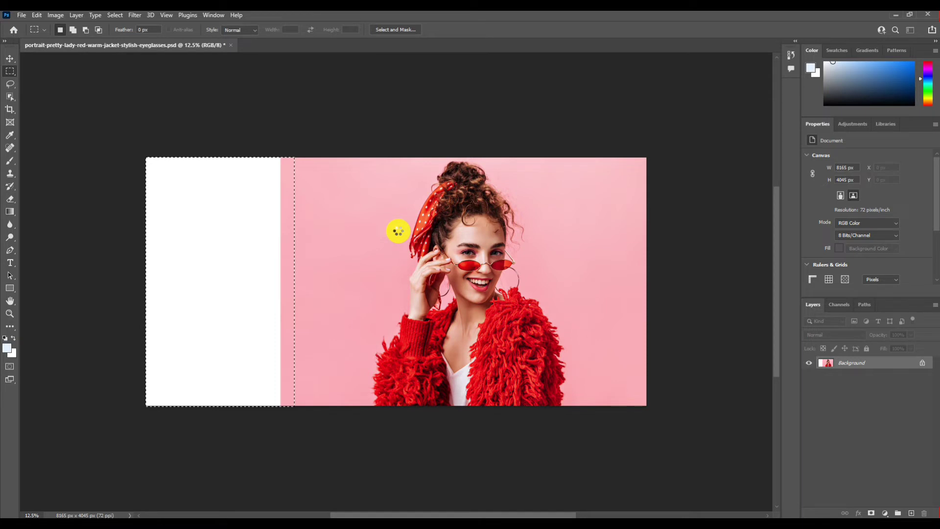
Crop the canvas further right to widen it to 10148 px.
{"action": "left_click", "coordinate": [10, 58]}
{"action": "key", "text": "ctrl+d"}
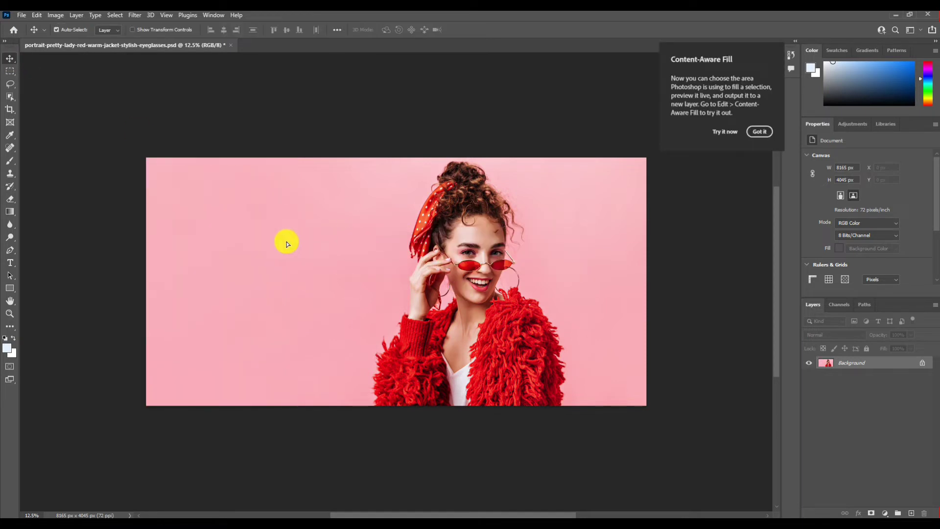
{"action": "key", "text": "c"}
{"action": "left_click_drag", "start_coordinate": [581, 279], "coordinate": [623, 277]}
{"action": "key", "text": "Return"}
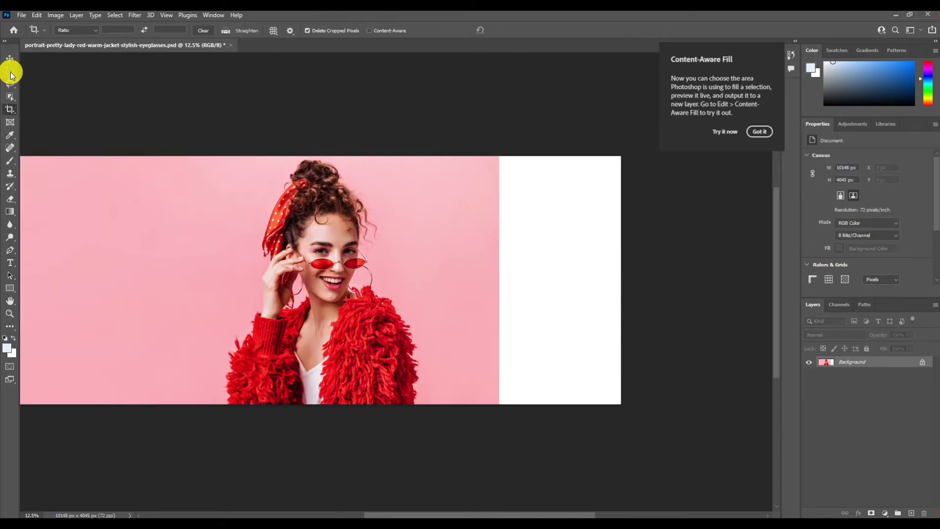
Content-aware fill the new right-hand white strip, deselect, and save the image.
{"action": "left_click", "coordinate": [10, 73]}
{"action": "left_click_drag", "start_coordinate": [490, 153], "coordinate": [629, 411]}
{"action": "right_click", "coordinate": [557, 306]}
{"action": "left_click", "coordinate": [594, 420]}
{"action": "left_click", "coordinate": [534, 142]}
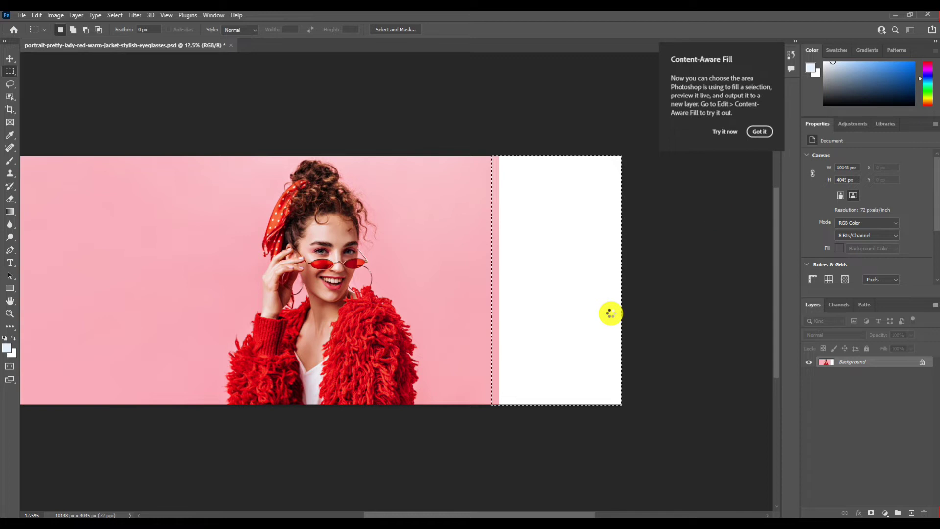
{"action": "key", "text": "ctrl+d"}
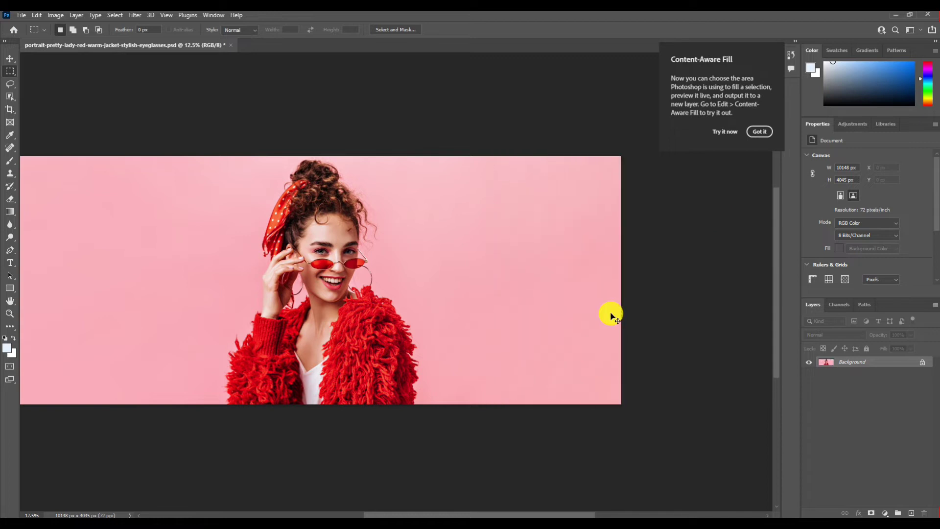
{"action": "key", "text": "ctrl+s"}
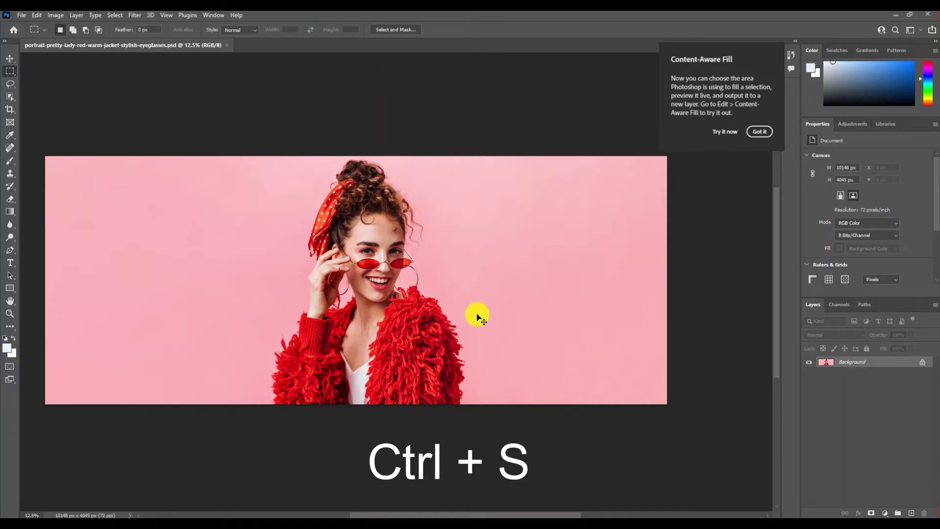
{"action": "key", "text": "alt+Tab"}
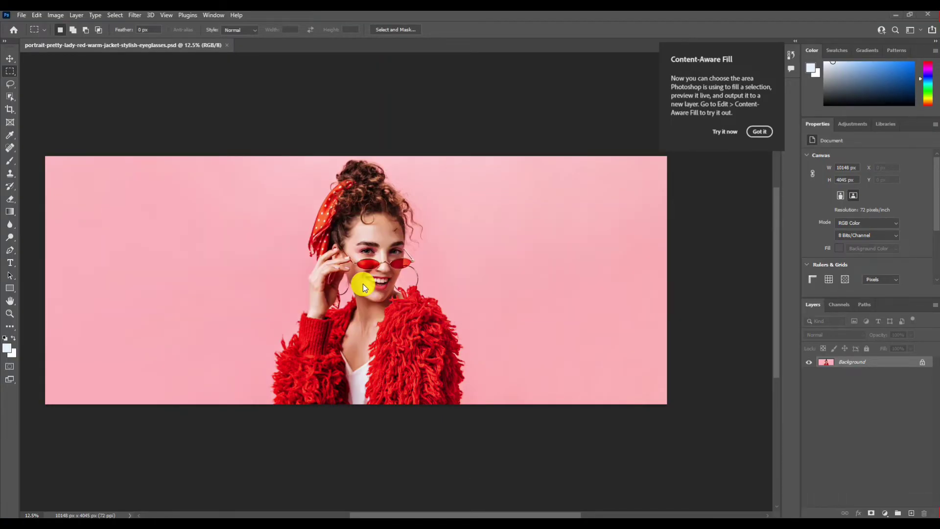
Check the updated photo on the artboard, then clear the selection.
{"action": "left_click", "coordinate": [483, 224]}
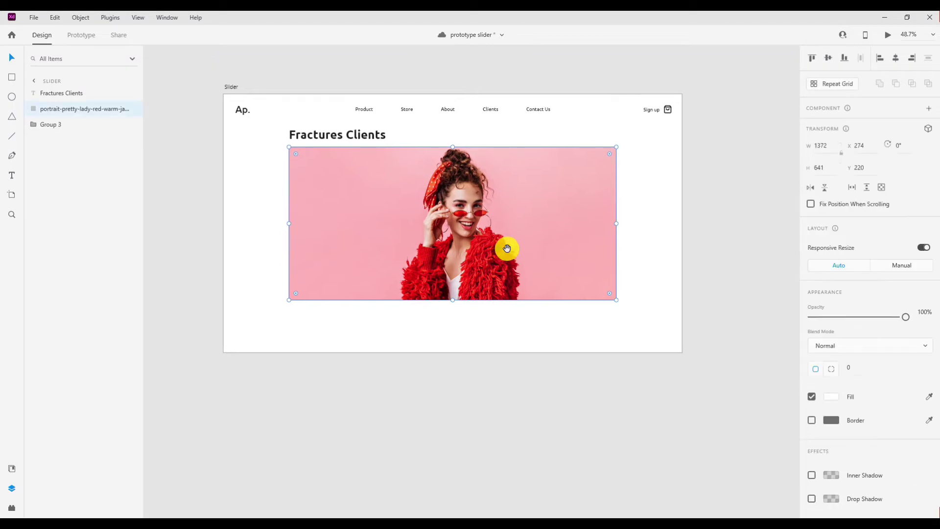
{"action": "left_click", "coordinate": [491, 327]}
{"action": "mouse_move", "coordinate": [476, 287]}
{"action": "left_mouse_down"}
{"action": "mouse_move", "coordinate": [430, 287]}
{"action": "mouse_move", "coordinate": [398, 331]}
{"action": "left_mouse_up"}
{"action": "left_click", "coordinate": [330, 264]}
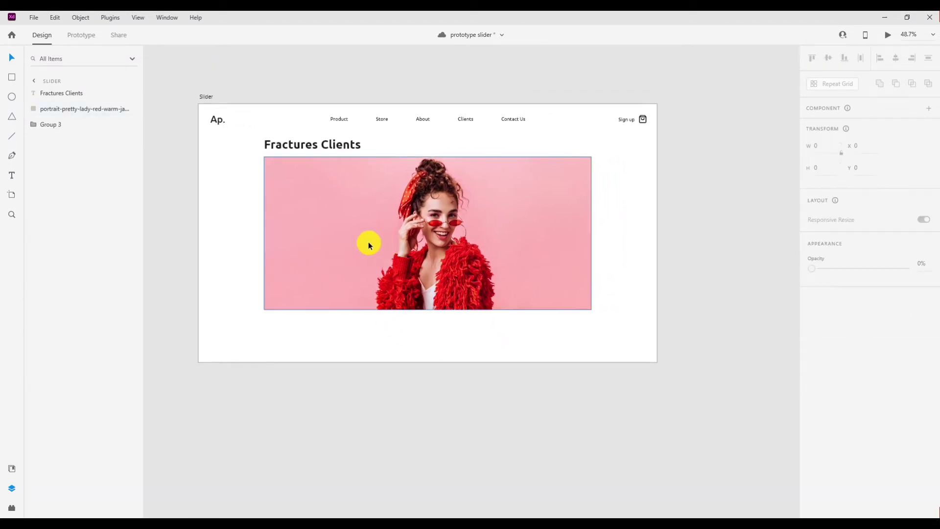
{"action": "left_click", "coordinate": [331, 266]}
{"action": "key", "text": "Escape"}
Add a text caption with the client's name below the photo.
{"action": "key", "text": "t"}
{"action": "left_click", "coordinate": [443, 334]}
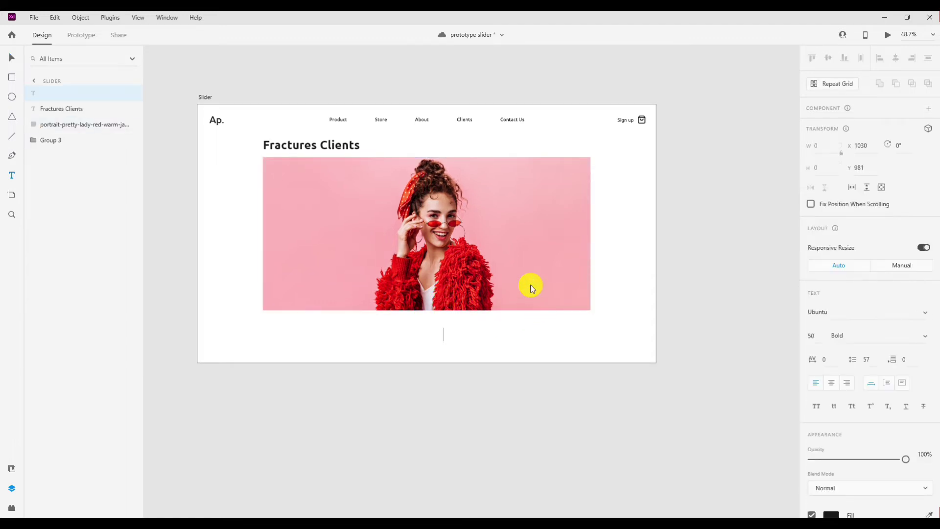
{"action": "type", "text": "Ra"}
{"action": "key", "text": "BackSpace"}
{"action": "type", "text": "ita "}
{"action": "type", "text": "ORA"}
{"action": "key", "text": "Escape"}
Set the caption to size 20 Medium and place it beside the Fractures Clients heading.
{"action": "left_click", "coordinate": [812, 336]}
{"action": "type", "text": "20"}
{"action": "key", "text": "Return"}
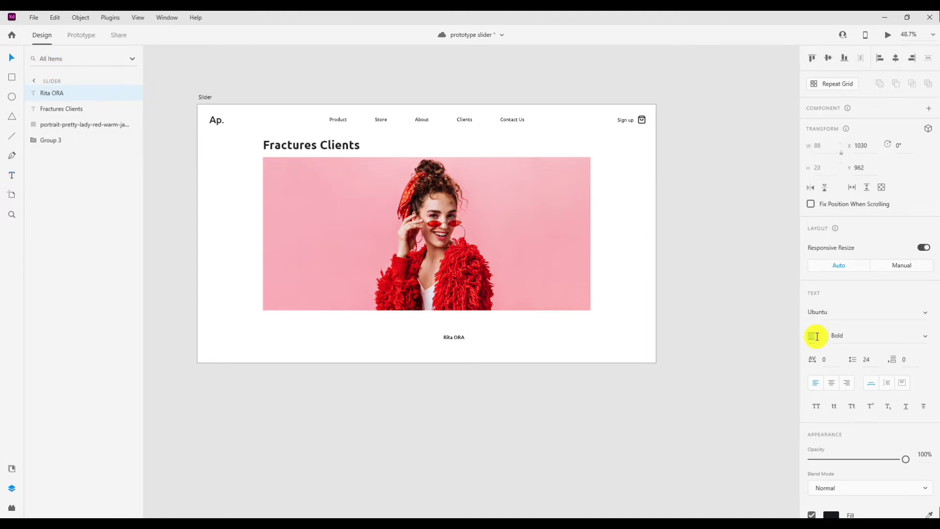
{"action": "left_click", "coordinate": [879, 335]}
{"action": "key", "text": "Up"}
{"action": "key", "text": "Up"}
{"action": "key", "text": "Return"}
{"action": "left_click_drag", "start_coordinate": [460, 339], "coordinate": [587, 150]}
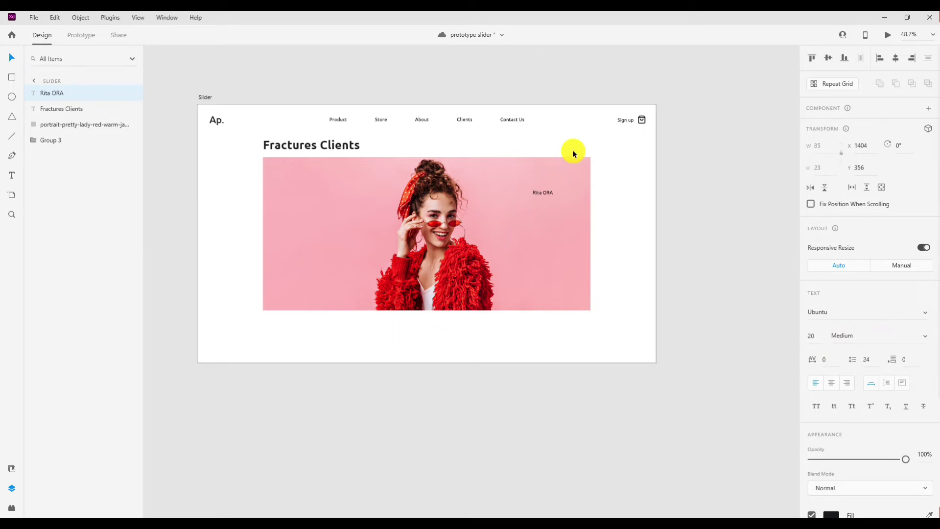
Make the name caption all caps with 60 character spacing.
{"action": "left_click", "coordinate": [626, 228]}
{"action": "scroll", "coordinate": [626, 225], "scroll_direction": "down", "scroll_amount": 1}
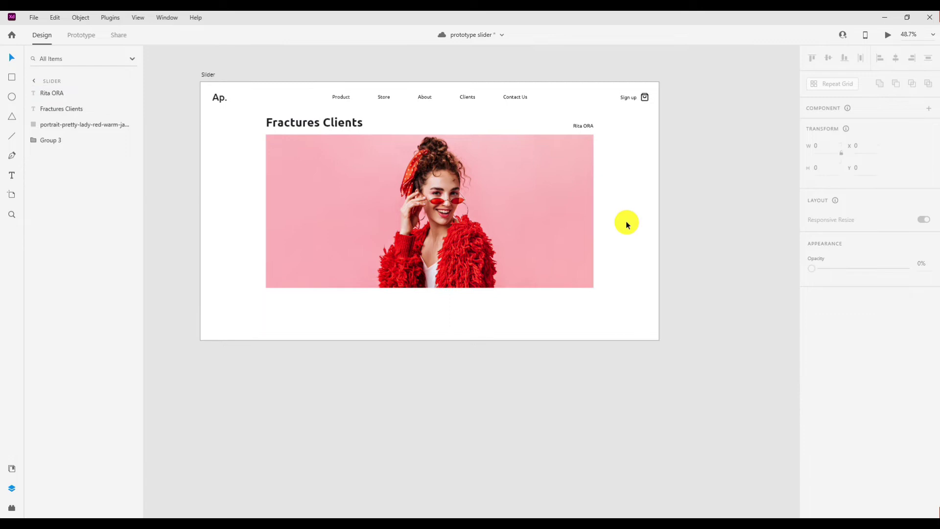
{"action": "left_click", "coordinate": [588, 127]}
{"action": "scroll", "coordinate": [668, 239], "scroll_direction": "down", "scroll_amount": 1}
{"action": "left_click", "coordinate": [815, 404]}
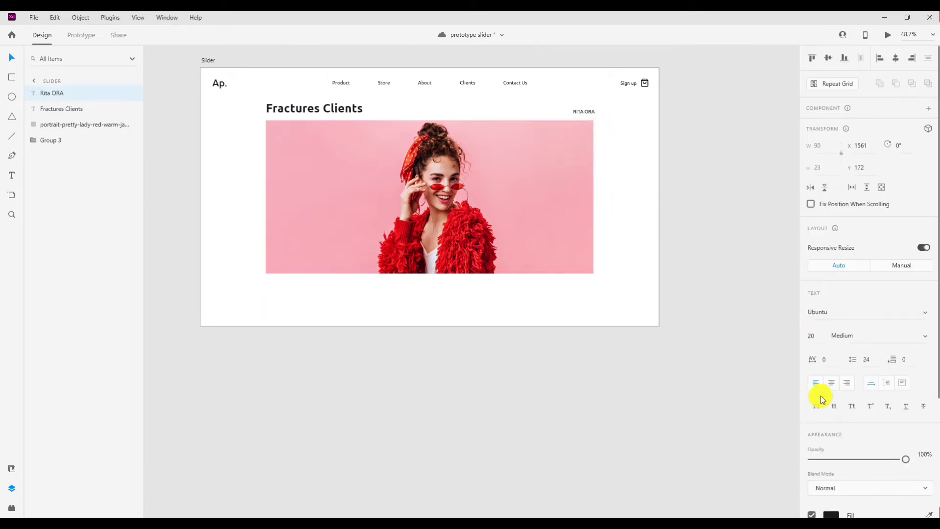
{"action": "left_click", "coordinate": [824, 359]}
{"action": "type", "text": "60"}
{"action": "key", "text": "Return"}
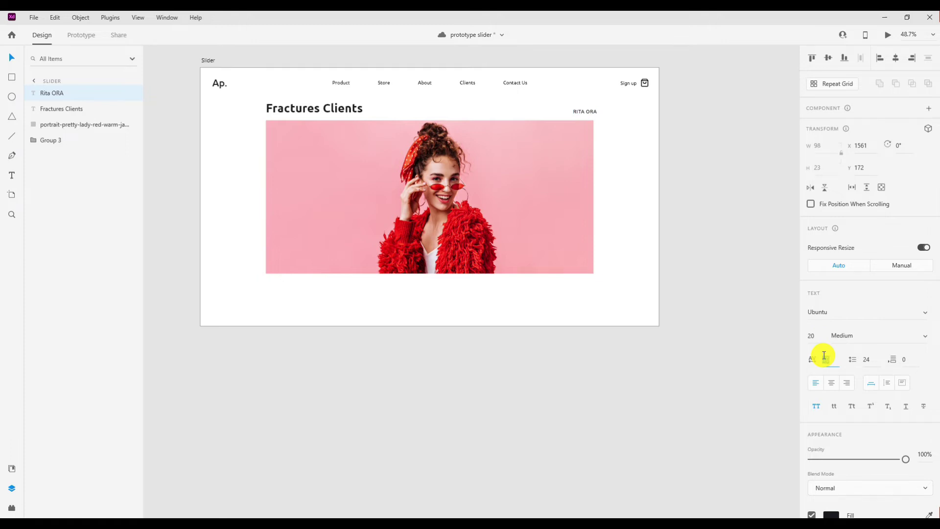
Nudge the caption left and place a copy right of the photo.
{"action": "left_click_drag", "start_coordinate": [579, 113], "coordinate": [577, 113]}
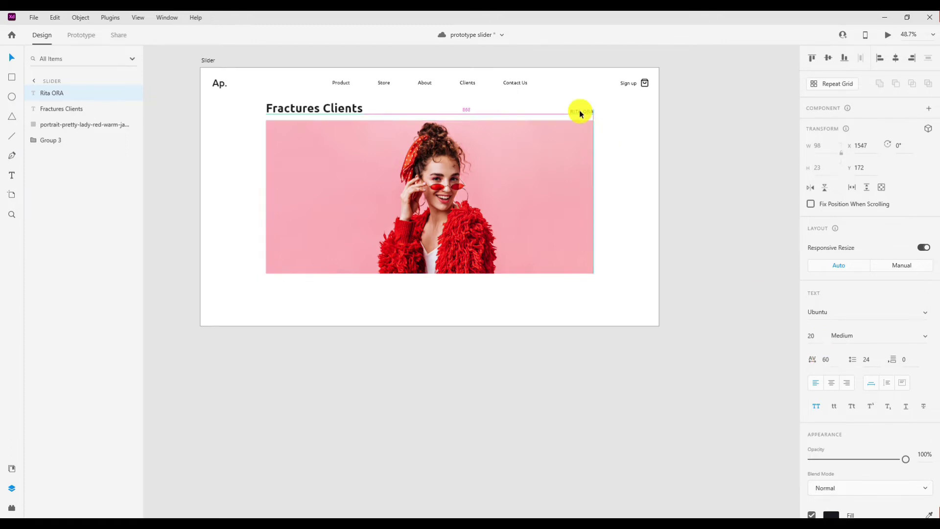
{"action": "scroll", "coordinate": [619, 235], "scroll_direction": "up", "scroll_amount": 1}
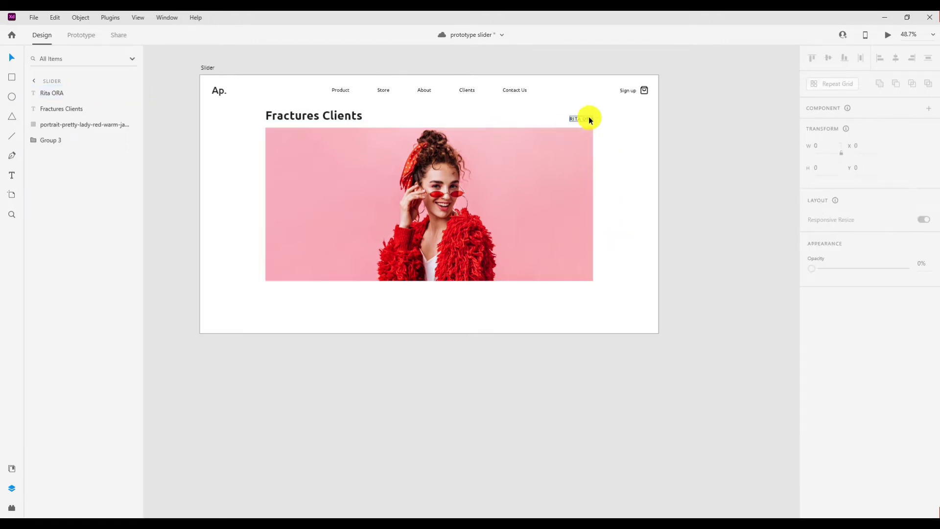
{"action": "left_click_drag", "start_coordinate": [619, 221], "coordinate": [613, 206]}
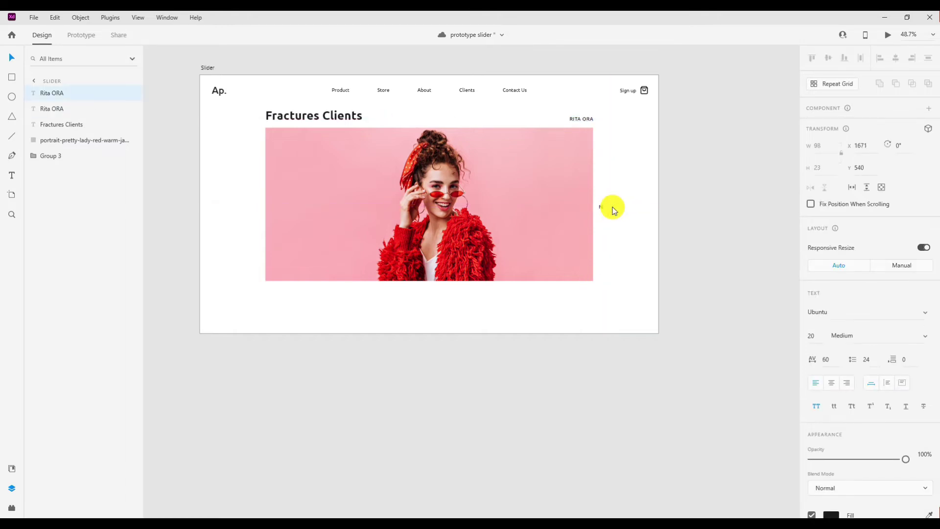
Give the NEXT label 150 character spacing and Bold weight.
{"action": "key", "text": "Escape"}
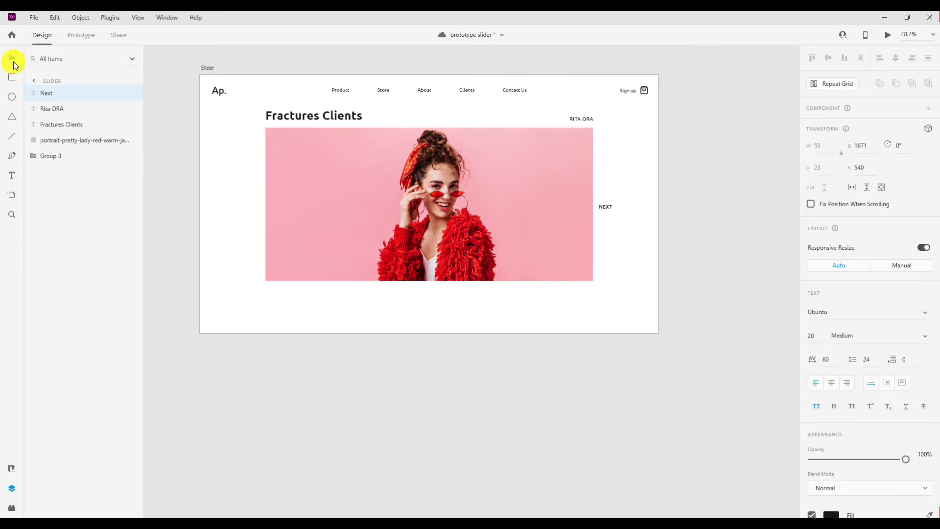
{"action": "type", "text": "150"}
{"action": "left_click", "coordinate": [867, 335]}
{"action": "type", "text": "Bold"}
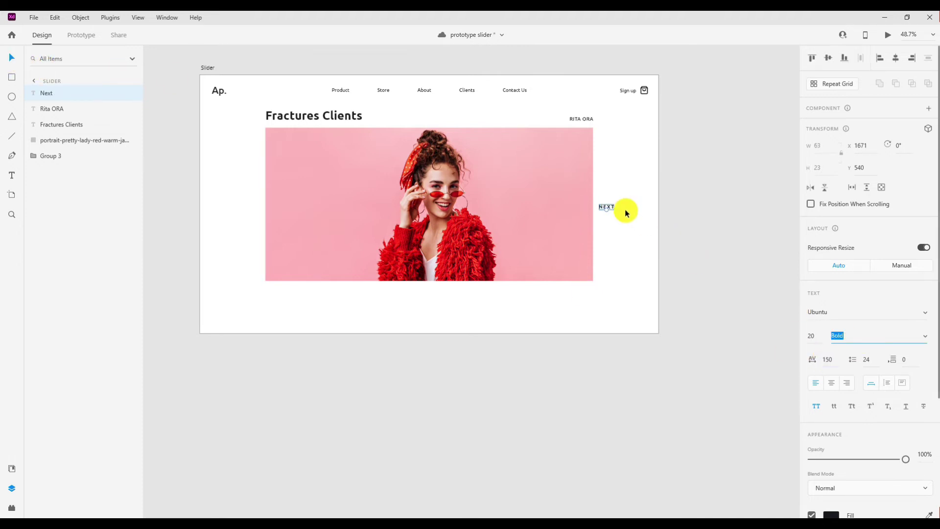
Draw a 2 px black line above NEXT and group it with the label.
{"action": "scroll", "coordinate": [612, 214], "scroll_direction": "up", "scroll_amount": 1}
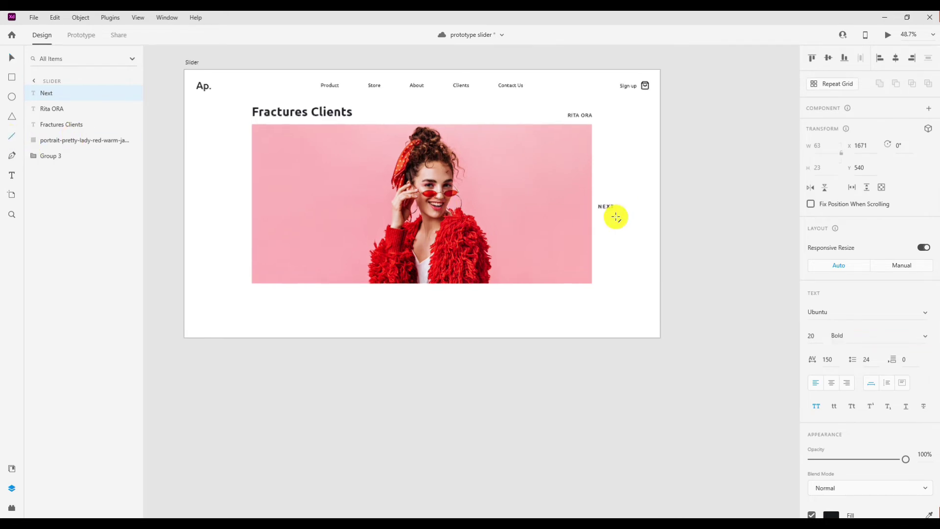
{"action": "scroll", "coordinate": [578, 181], "scroll_direction": "up", "scroll_amount": 4}
{"action": "left_click_drag", "start_coordinate": [568, 172], "coordinate": [586, 172]}
{"action": "left_click", "coordinate": [839, 392]}
{"action": "type", "text": "2"}
{"action": "key", "text": "Return"}
{"action": "left_click", "coordinate": [830, 372]}
{"action": "left_click", "coordinate": [707, 430]}
{"action": "left_click", "coordinate": [14, 58]}
{"action": "left_click", "coordinate": [587, 189], "text": "shift"}
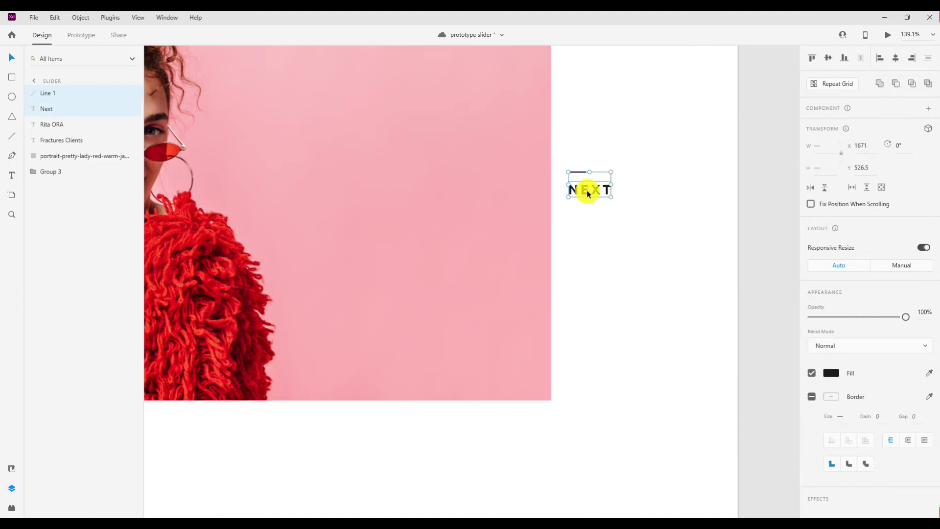
{"action": "key", "text": "ctrl+g"}
Place a copy of the NEXT group on the photo's left side.
{"action": "scroll", "coordinate": [586, 190], "scroll_direction": "down", "scroll_amount": 4}
{"action": "scroll", "coordinate": [587, 189], "scroll_direction": "down", "scroll_amount": 2}
{"action": "scroll", "coordinate": [588, 187], "scroll_direction": "down", "scroll_amount": 1}
{"action": "scroll", "coordinate": [582, 211], "scroll_direction": "down", "scroll_amount": 2}
{"action": "scroll", "coordinate": [560, 223], "scroll_direction": "up", "scroll_amount": 2}
{"action": "mouse_move", "coordinate": [617, 240]}
{"action": "left_mouse_down"}
{"action": "mouse_move", "coordinate": [624, 234]}
{"action": "mouse_move", "coordinate": [268, 238]}
{"action": "left_mouse_up"}
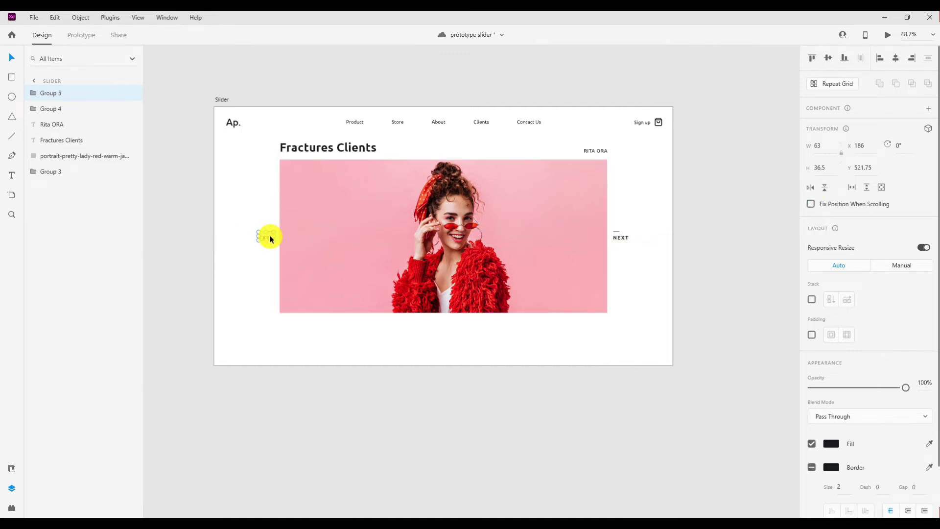
Change the left copy's text to BACK.
{"action": "double_click", "coordinate": [267, 238]}
{"action": "scroll", "coordinate": [261, 239], "scroll_direction": "up", "scroll_amount": 2}
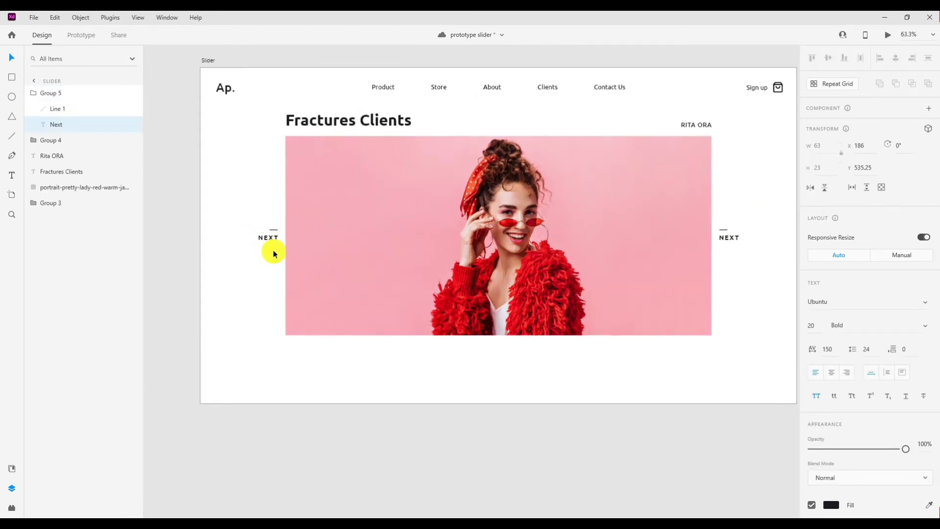
{"action": "key", "text": "Escape"}
{"action": "key", "text": "Escape"}
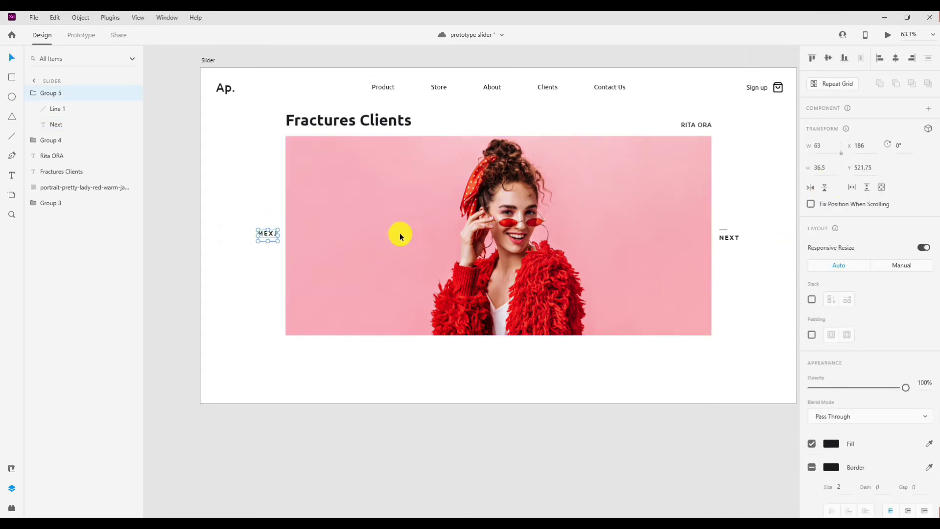
{"action": "key", "text": "Return"}
{"action": "key", "text": "BackSpace"}
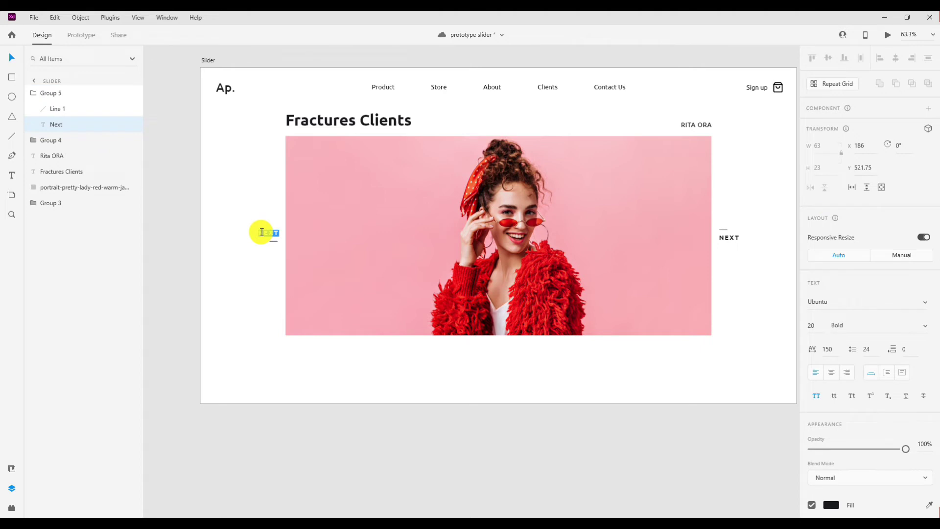
{"action": "type", "text": "BACK"}
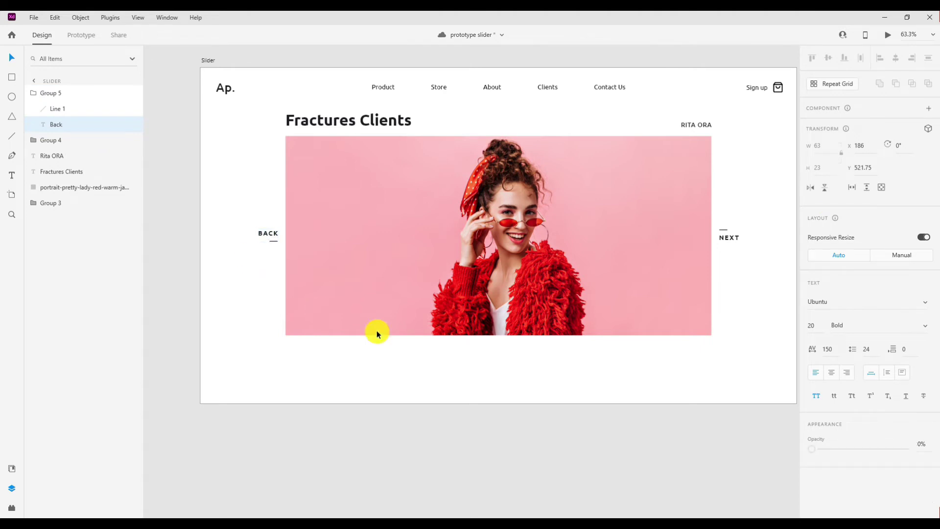
{"action": "key", "text": "Escape"}
{"action": "scroll", "coordinate": [489, 363], "scroll_direction": "right", "scroll_amount": 1}
{"action": "scroll", "coordinate": [390, 308], "scroll_direction": "down", "scroll_amount": 1}
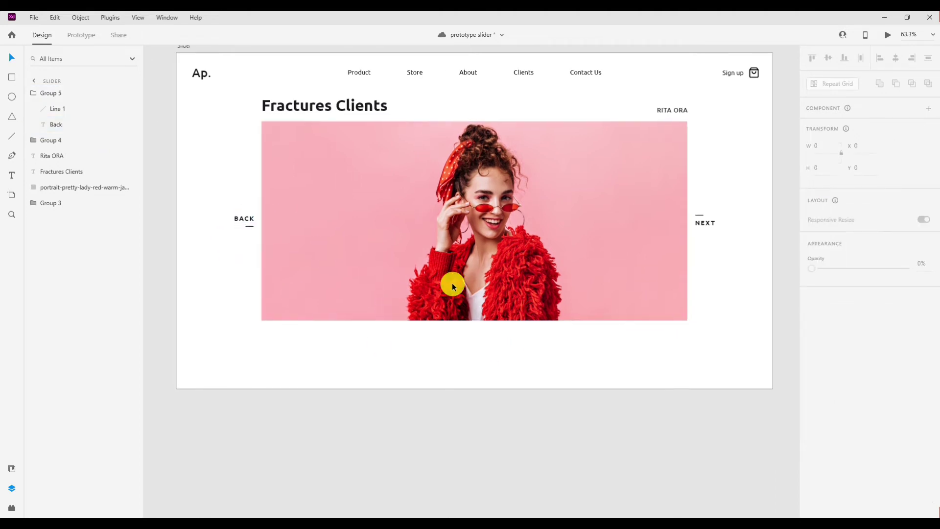
Draw a dark near-black rectangle at the photo's lower-right corner.
{"action": "left_click", "coordinate": [12, 79]}
{"action": "mouse_move", "coordinate": [661, 286]}
{"action": "left_mouse_down"}
{"action": "mouse_move", "coordinate": [714, 302]}
{"action": "mouse_move", "coordinate": [652, 294]}
{"action": "mouse_move", "coordinate": [682, 306]}
{"action": "mouse_move", "coordinate": [720, 296]}
{"action": "left_mouse_up"}
{"action": "left_click", "coordinate": [12, 58]}
{"action": "left_click", "coordinate": [830, 397]}
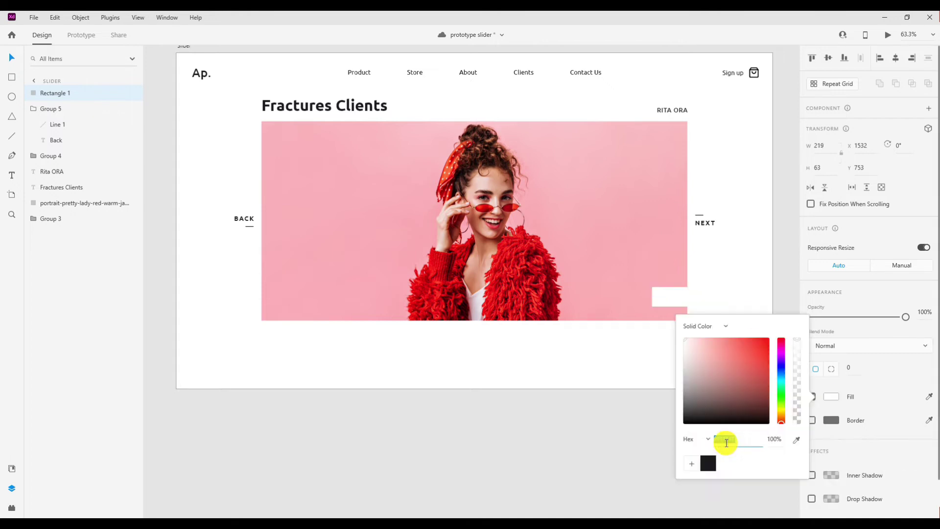
{"action": "left_click", "coordinate": [707, 460]}
{"action": "left_click", "coordinate": [693, 300]}
{"action": "left_click_drag", "start_coordinate": [652, 287], "coordinate": [636, 283]}
{"action": "left_click_drag", "start_coordinate": [693, 295], "coordinate": [701, 295]}
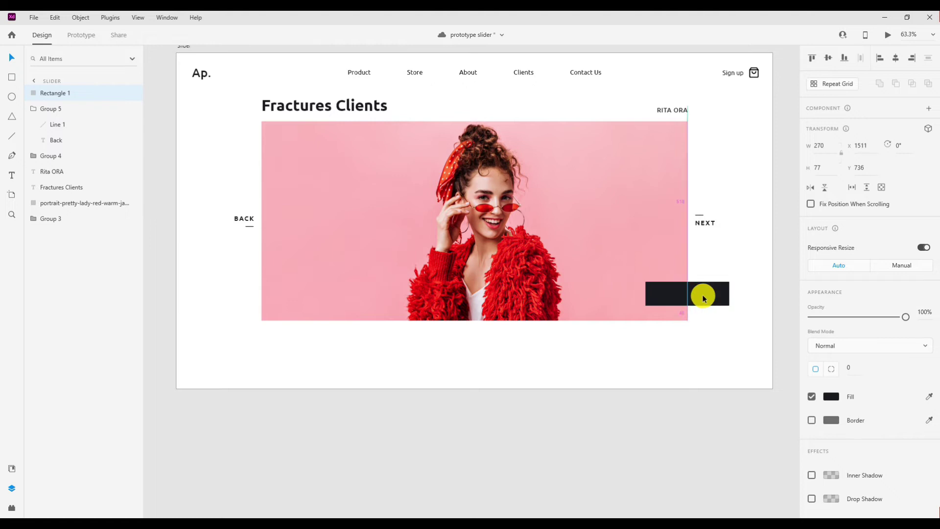
Add white #ffffff 'See of Clients' text centred on the dark rectangle.
{"action": "key", "text": "t"}
{"action": "left_click", "coordinate": [687, 297]}
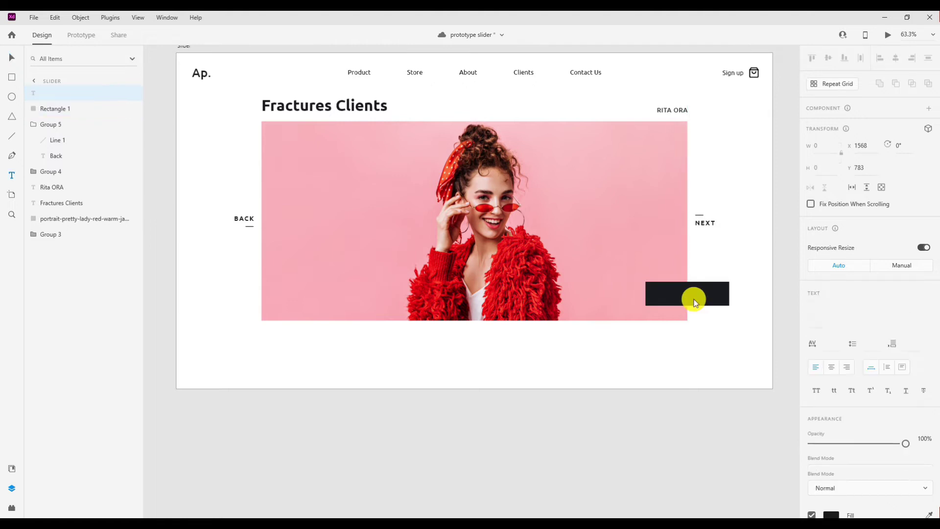
{"action": "type", "text": "See"}
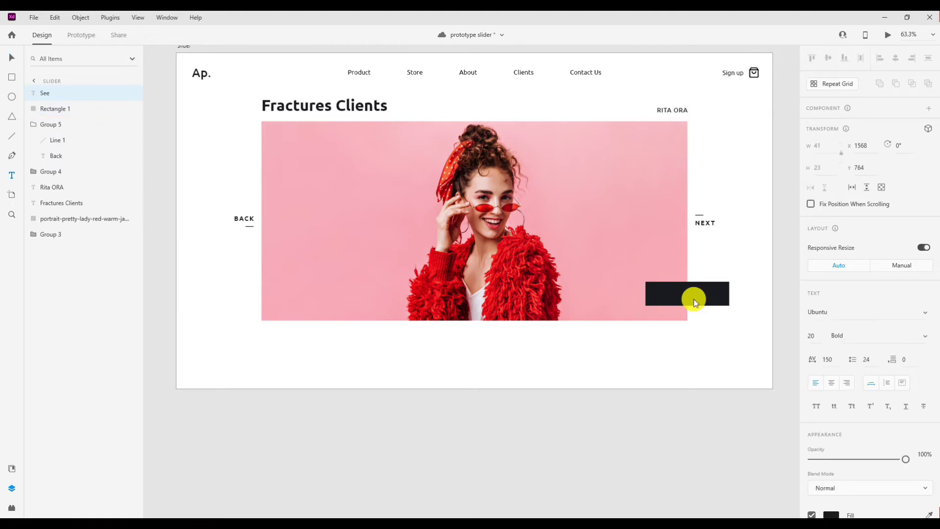
{"action": "type", "text": " of Clients"}
{"action": "left_click", "coordinate": [12, 57]}
{"action": "scroll", "coordinate": [823, 368], "scroll_direction": "down", "scroll_amount": 3}
{"action": "left_click", "coordinate": [831, 352]}
{"action": "type", "text": "ffffff"}
{"action": "left_click", "coordinate": [620, 275]}
{"action": "left_click_drag", "start_coordinate": [704, 294], "coordinate": [700, 294]}
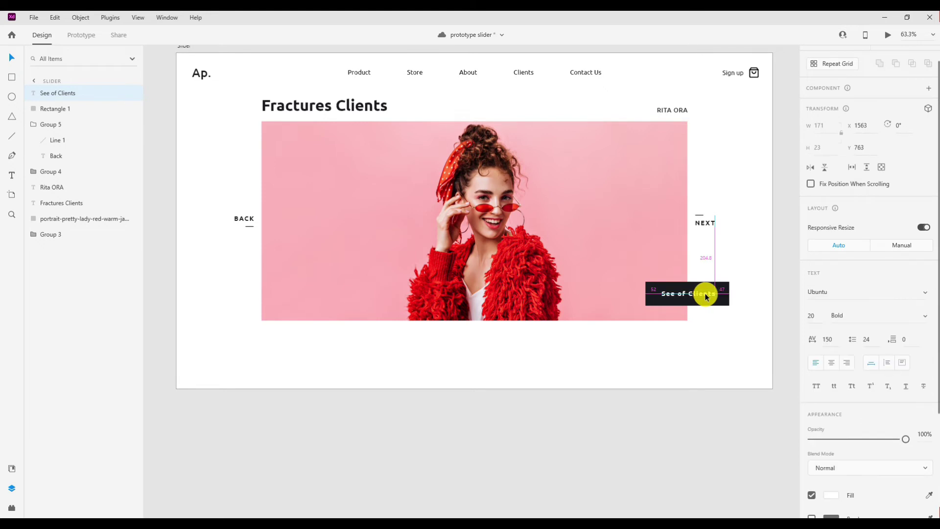
{"action": "left_click", "coordinate": [712, 303], "text": "shift"}
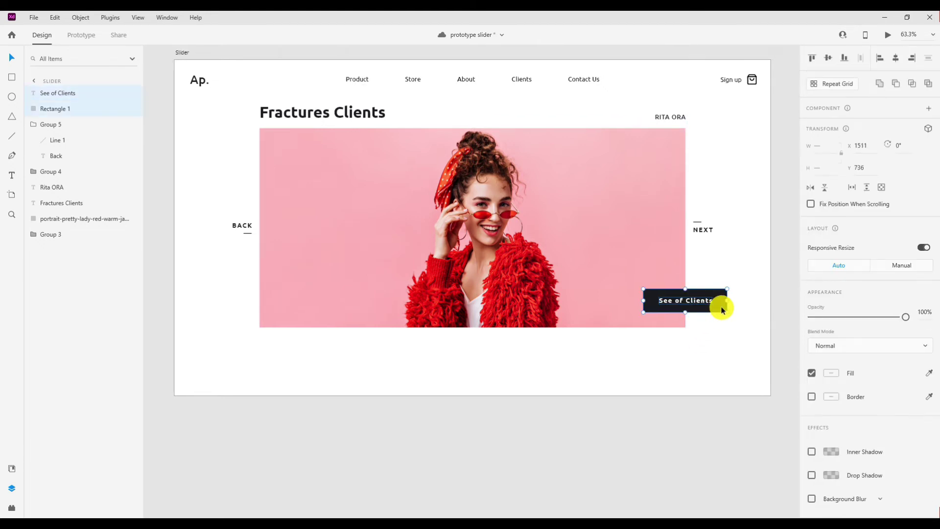
Group the See of Clients button layers and duplicate the BACK label.
{"action": "key", "text": "ctrl+g"}
{"action": "scroll", "coordinate": [708, 326], "scroll_direction": "down", "scroll_amount": 2}
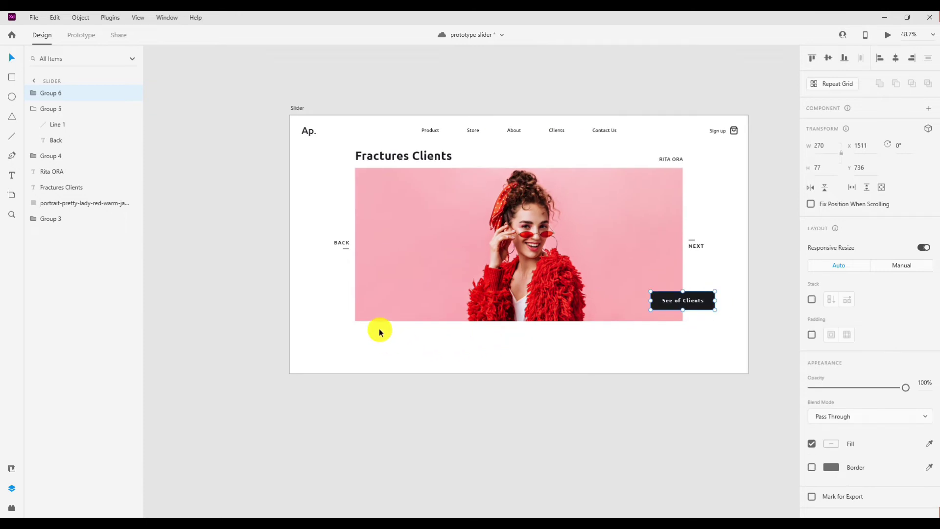
{"action": "left_click", "coordinate": [345, 241]}
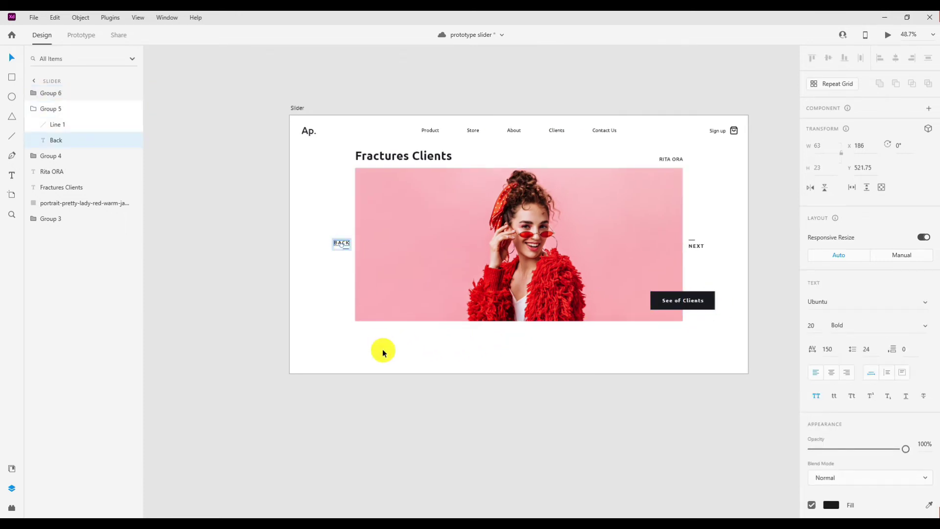
{"action": "key", "text": "ctrl+v"}
Move the copy under the photo's left edge and change it to 01 / 02.
{"action": "left_click_drag", "start_coordinate": [350, 249], "coordinate": [368, 330]}
{"action": "scroll", "coordinate": [368, 329], "scroll_direction": "up", "scroll_amount": 2}
{"action": "double_click", "coordinate": [368, 329]}
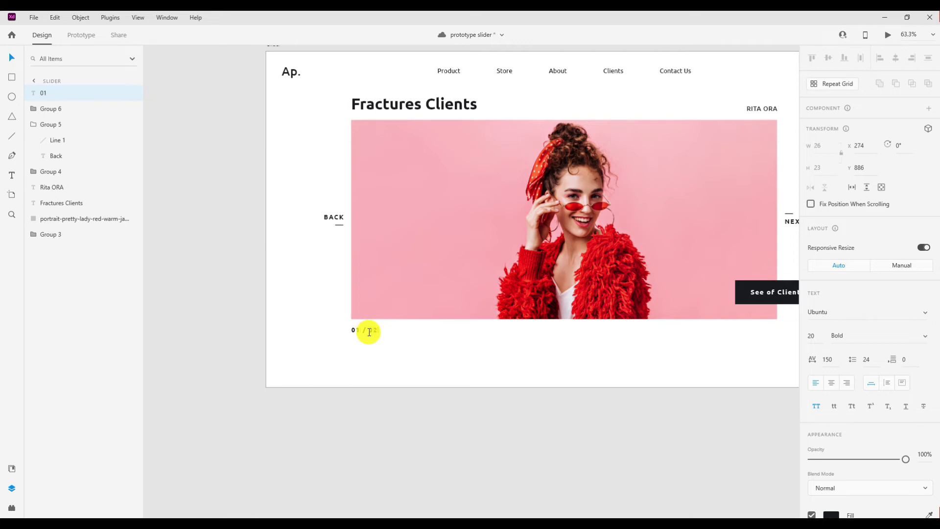
{"action": "left_click", "coordinate": [376, 348]}
{"action": "scroll", "coordinate": [391, 351], "scroll_direction": "up", "scroll_amount": 2}
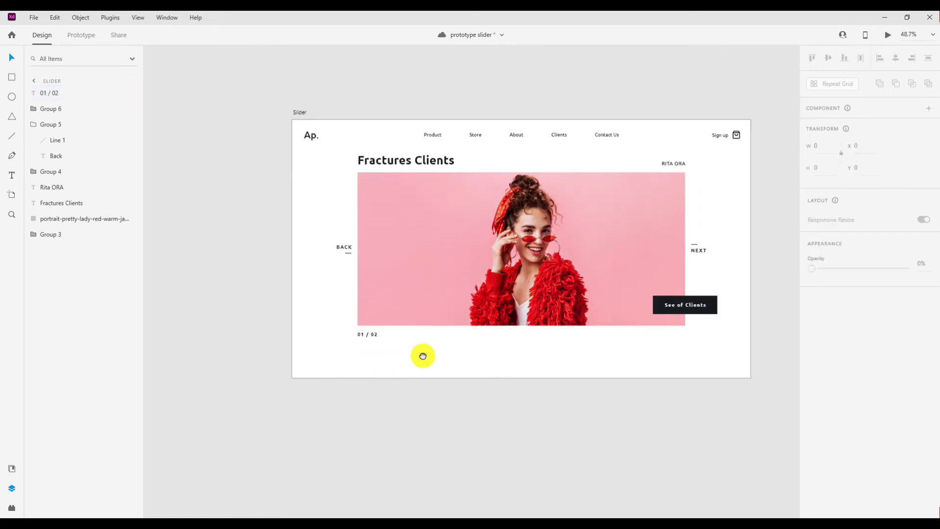
Insert Facebook and Instagram icons from the Icons 4 Design plugin.
{"action": "left_click", "coordinate": [12, 507]}
{"action": "type", "text": "faceba"}
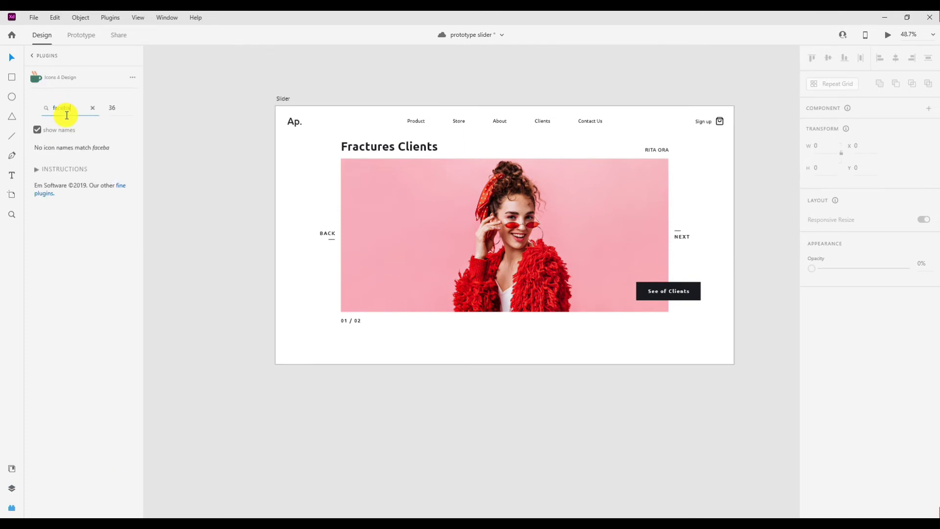
{"action": "key", "text": "BackSpace"}
{"action": "key", "text": "BackSpace"}
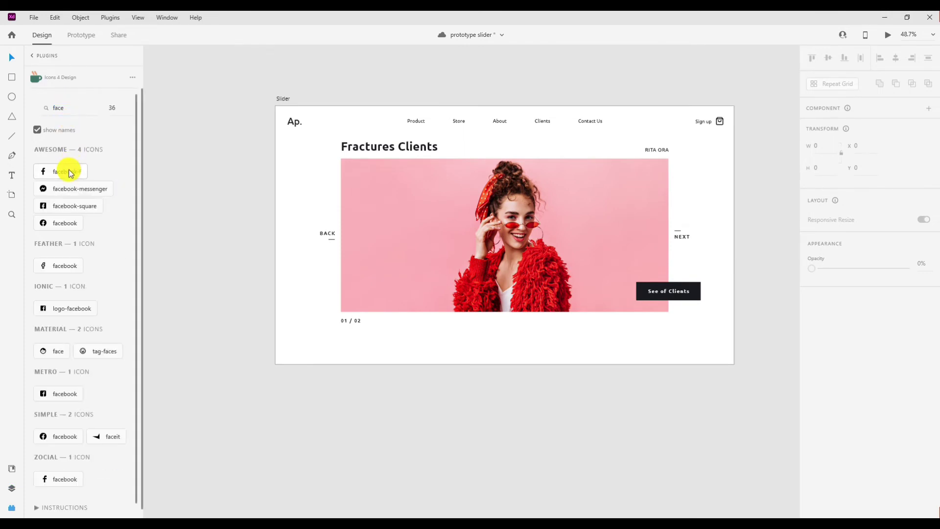
{"action": "left_click", "coordinate": [67, 171]}
{"action": "double_click", "coordinate": [82, 112]}
{"action": "type", "text": "insta"}
{"action": "left_click", "coordinate": [63, 171]}
Insert Twitter and LinkedIn icons from the same plugin.
{"action": "double_click", "coordinate": [78, 108]}
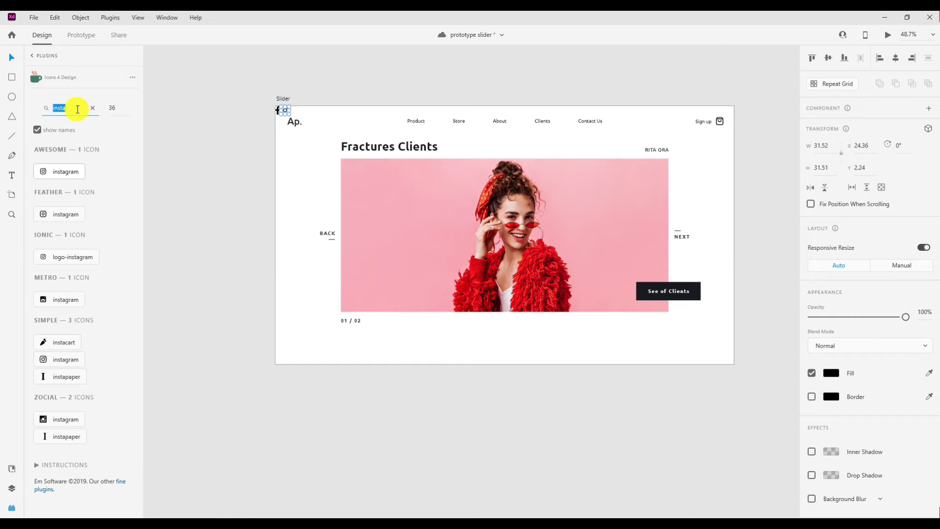
{"action": "type", "text": "itt"}
{"action": "left_click", "coordinate": [58, 189]}
{"action": "double_click", "coordinate": [78, 105]}
{"action": "type", "text": "link"}
{"action": "left_click", "coordinate": [103, 204]}
Reposition the LinkedIn icon, distribute the four icons horizontally and group them.
{"action": "mouse_move", "coordinate": [256, 105]}
{"action": "left_mouse_down"}
{"action": "mouse_move", "coordinate": [295, 106]}
{"action": "mouse_move", "coordinate": [317, 345]}
{"action": "mouse_move", "coordinate": [333, 343]}
{"action": "mouse_move", "coordinate": [254, 339]}
{"action": "mouse_move", "coordinate": [353, 348]}
{"action": "mouse_move", "coordinate": [322, 338]}
{"action": "left_mouse_up"}
{"action": "scroll", "coordinate": [318, 343], "scroll_direction": "up", "scroll_amount": 5}
{"action": "left_click", "coordinate": [11, 488]}
{"action": "left_click", "coordinate": [342, 356]}
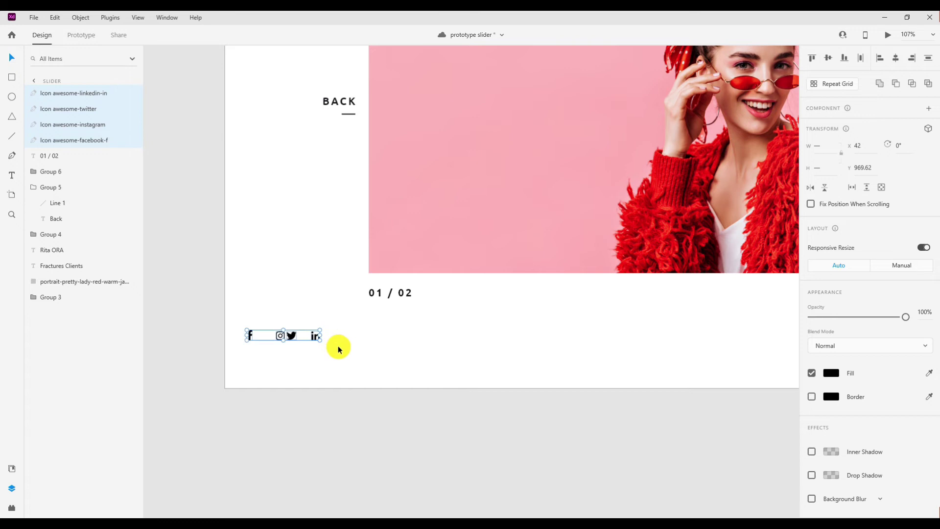
{"action": "left_click", "coordinate": [336, 346]}
{"action": "left_click_drag", "start_coordinate": [321, 336], "coordinate": [333, 338]}
{"action": "left_click_drag", "start_coordinate": [243, 325], "coordinate": [353, 348]}
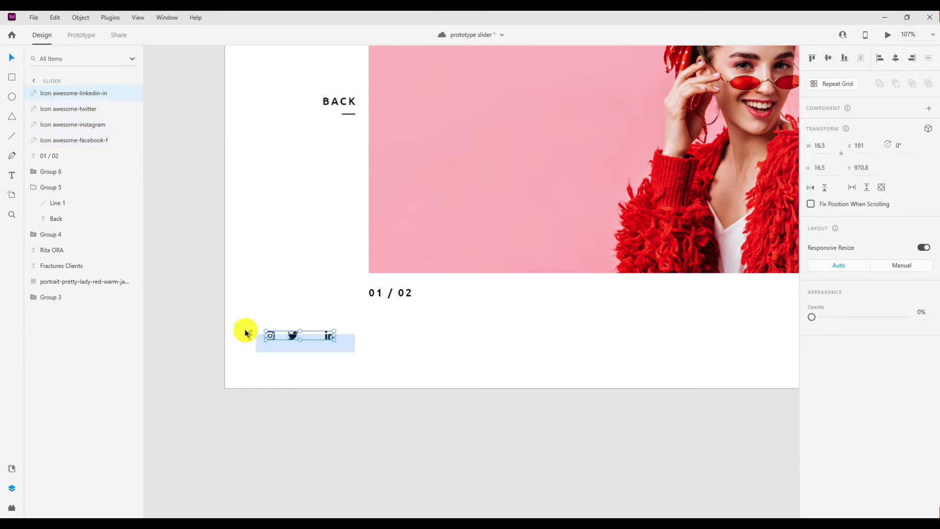
{"action": "left_click", "coordinate": [860, 58]}
{"action": "key", "text": "ctrl+g"}
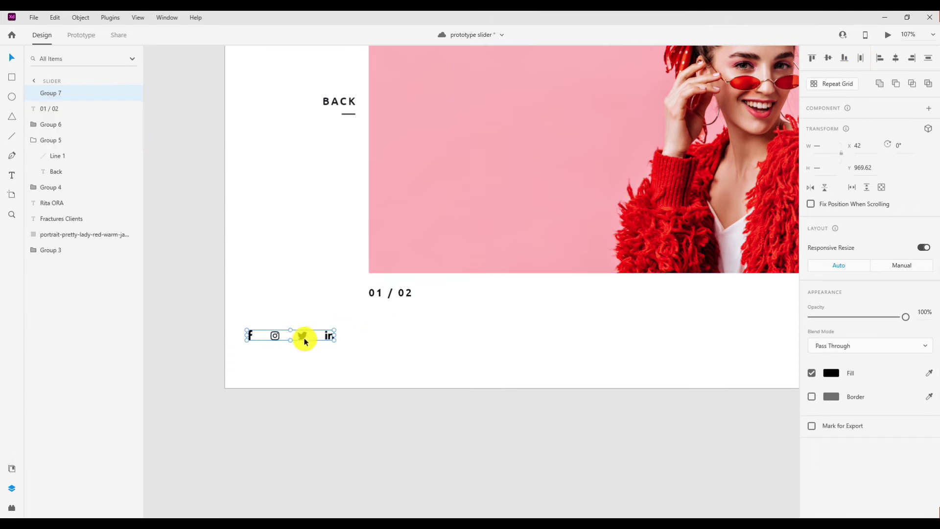
Move the social icon group to the artboard's bottom-left corner.
{"action": "left_click_drag", "start_coordinate": [294, 343], "coordinate": [281, 386]}
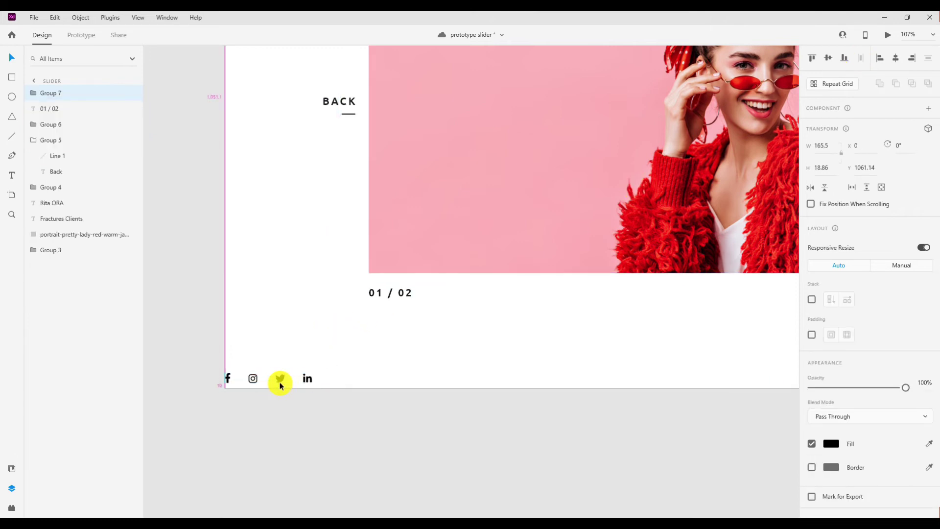
{"action": "key", "text": "shift+Right"}
{"action": "key", "text": "shift+Right"}
{"action": "key", "text": "shift+Right"}
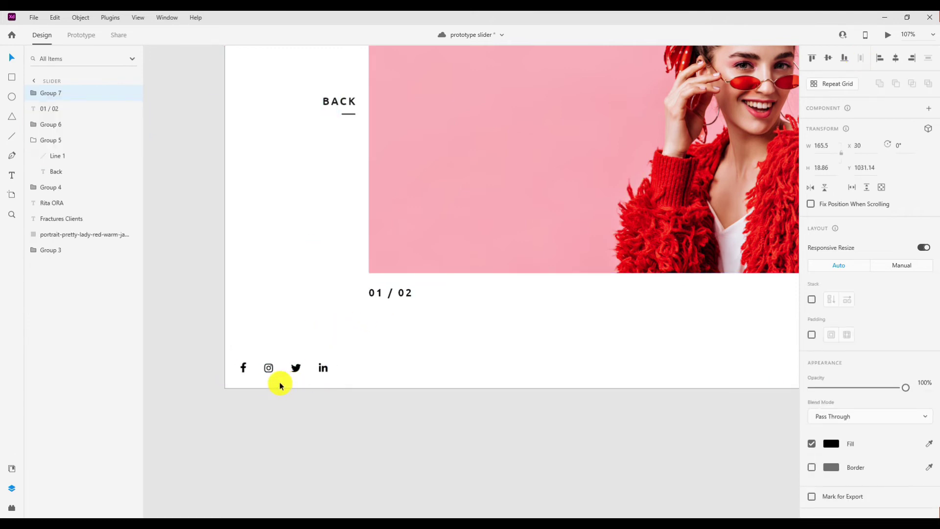
{"action": "key", "text": "ctrl+0"}
{"action": "key", "text": "shift+Right"}
{"action": "key", "text": "shift+Right"}
{"action": "key", "text": "shift+Up"}
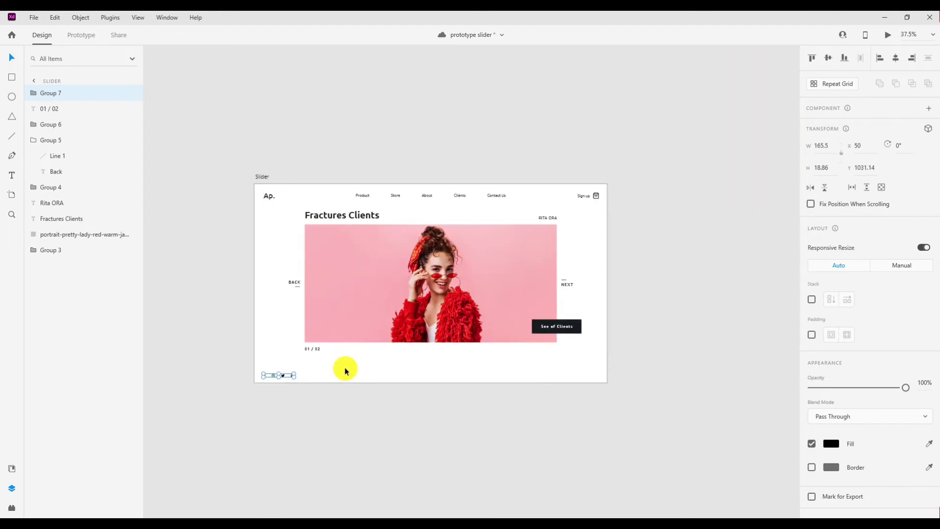
Make the portrait image slightly taller.
{"action": "scroll", "coordinate": [346, 368], "scroll_direction": "right", "scroll_amount": 5}
{"action": "left_click", "coordinate": [354, 392]}
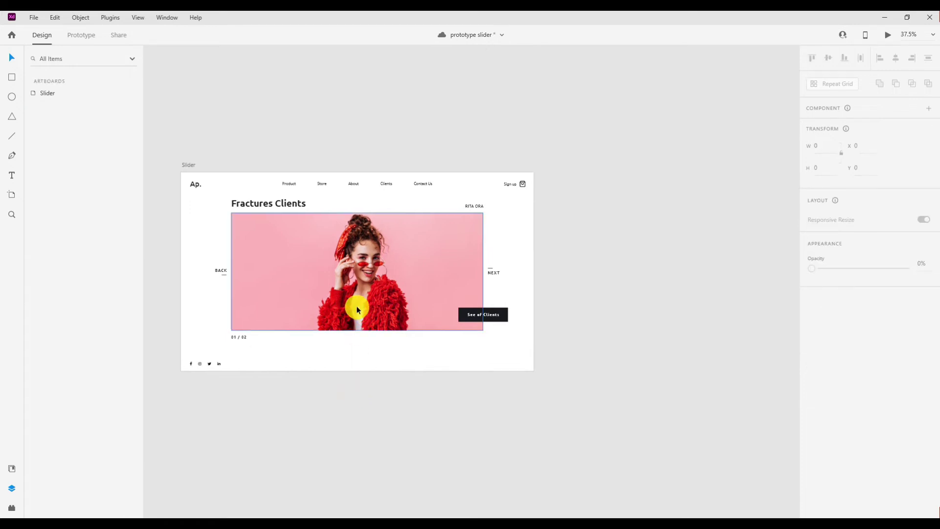
{"action": "left_click", "coordinate": [245, 338]}
{"action": "left_click", "coordinate": [349, 277]}
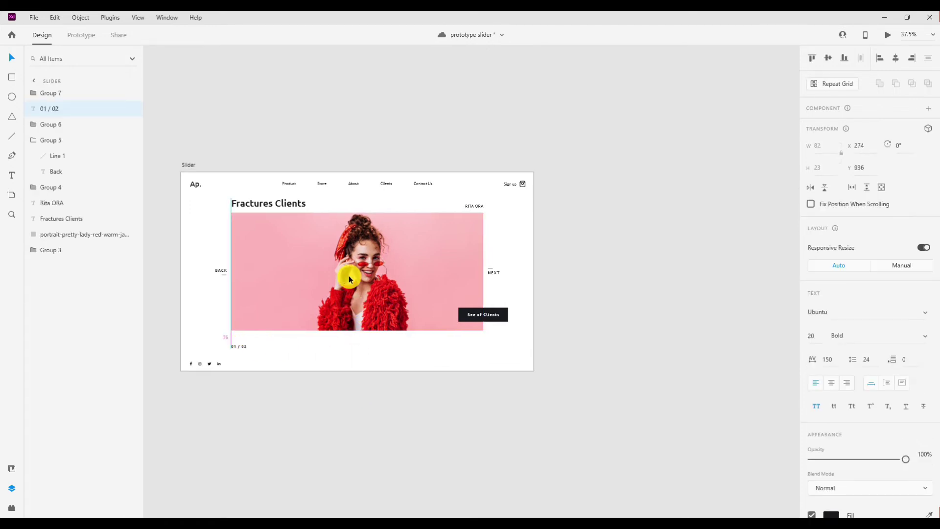
{"action": "key", "text": "shift+Up"}
{"action": "key", "text": "shift+Up"}
{"action": "key", "text": "shift+Up"}
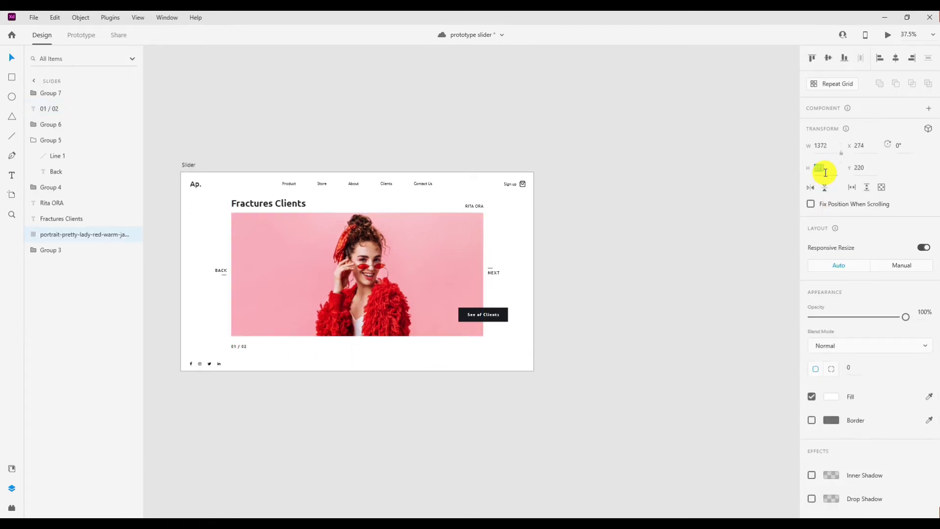
Draw a small rectangle below the image and round its corners into a pill.
{"action": "scroll", "coordinate": [345, 374], "scroll_direction": "up", "scroll_amount": 1}
{"action": "scroll", "coordinate": [332, 362], "scroll_direction": "up", "scroll_amount": 1}
{"action": "scroll", "coordinate": [329, 356], "scroll_direction": "up", "scroll_amount": 1}
{"action": "scroll", "coordinate": [336, 353], "scroll_direction": "up", "scroll_amount": 1}
{"action": "key", "text": "r"}
{"action": "scroll", "coordinate": [342, 350], "scroll_direction": "up", "scroll_amount": 1}
{"action": "scroll", "coordinate": [335, 354], "scroll_direction": "up", "scroll_amount": 2}
{"action": "left_click_drag", "start_coordinate": [303, 355], "coordinate": [323, 382]}
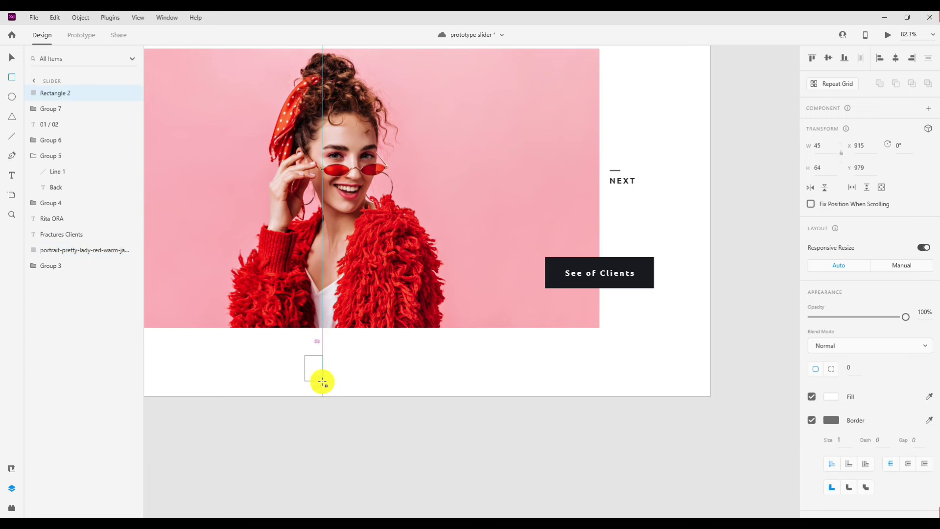
{"action": "left_click_drag", "start_coordinate": [317, 365], "coordinate": [315, 370]}
Give the pill no fill, a 2px dark outline and a 36 width.
{"action": "left_click", "coordinate": [12, 58]}
{"action": "left_click", "coordinate": [812, 396]}
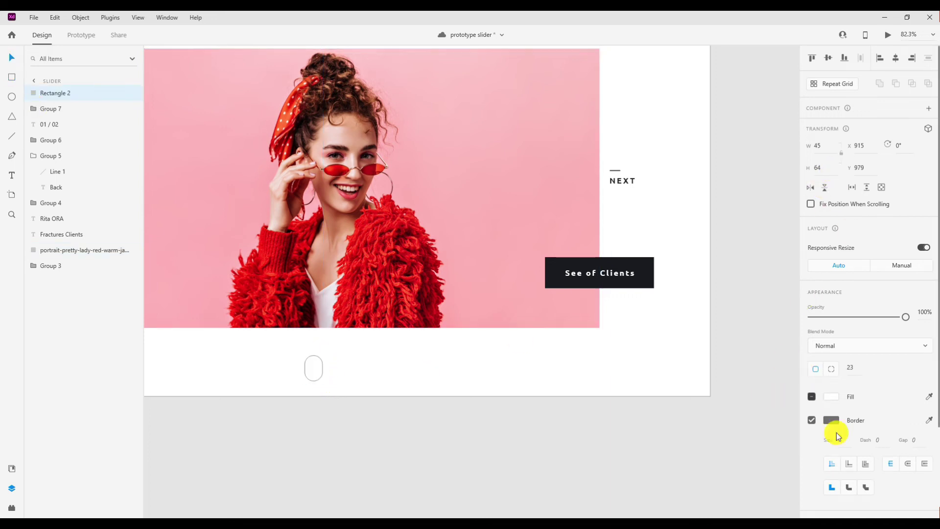
{"action": "type", "text": "2"}
{"action": "left_click", "coordinate": [836, 424]}
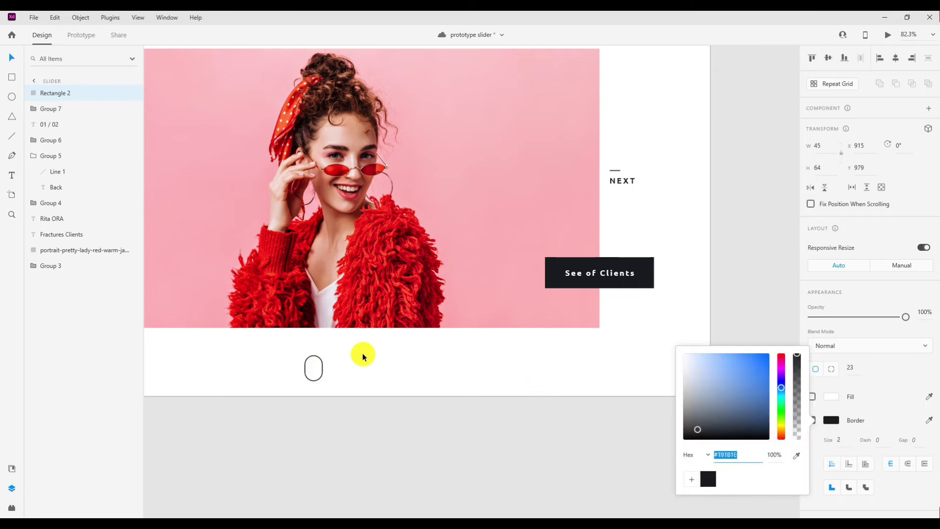
{"action": "left_click_drag", "start_coordinate": [323, 367], "coordinate": [328, 365]}
Add a small black dot with no outline inside the pill.
{"action": "left_click", "coordinate": [12, 96]}
{"action": "scroll", "coordinate": [328, 329], "scroll_direction": "up", "scroll_amount": 1}
{"action": "scroll", "coordinate": [328, 329], "scroll_direction": "up", "scroll_amount": 5}
{"action": "left_click_drag", "start_coordinate": [331, 471], "coordinate": [340, 482]}
{"action": "left_click", "coordinate": [827, 397]}
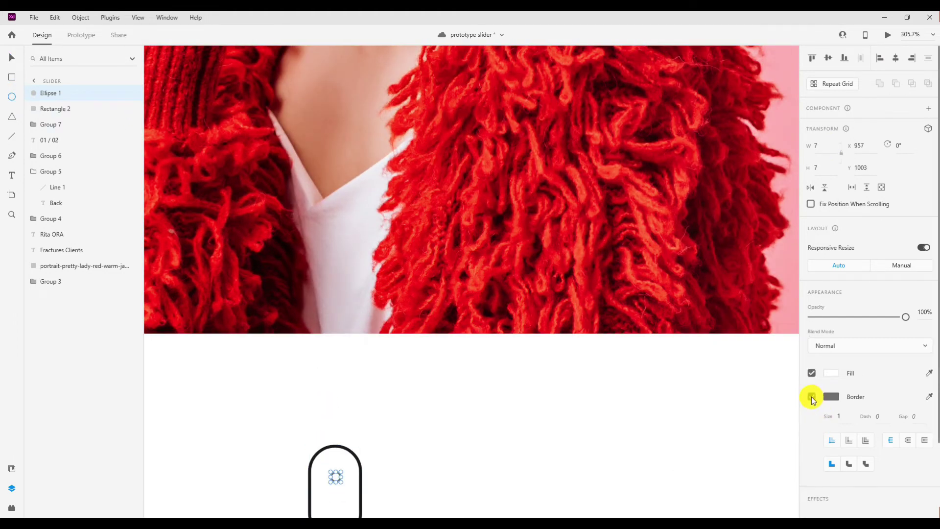
{"action": "left_click", "coordinate": [830, 373]}
{"action": "left_click", "coordinate": [721, 413]}
{"action": "left_click", "coordinate": [695, 436]}
{"action": "left_click_drag", "start_coordinate": [332, 479], "coordinate": [419, 431]}
{"action": "key", "text": "ctrl+z"}
Group the pill and dot into one scroll-mouse icon.
{"action": "left_click", "coordinate": [11, 57]}
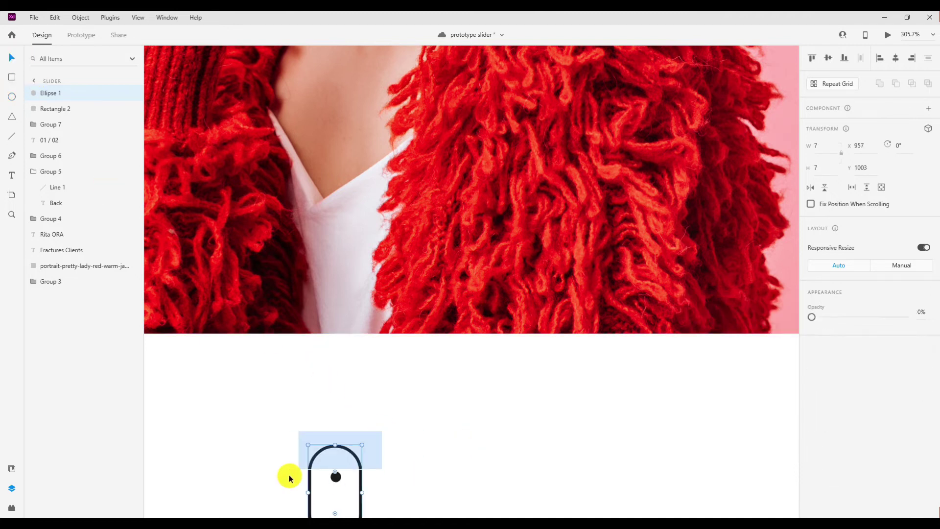
{"action": "left_click_drag", "start_coordinate": [289, 477], "coordinate": [287, 476]}
{"action": "key", "text": "ctrl+g"}
{"action": "scroll", "coordinate": [440, 407], "scroll_direction": "down", "scroll_amount": 5}
{"action": "scroll", "coordinate": [428, 401], "scroll_direction": "down", "scroll_amount": 3}
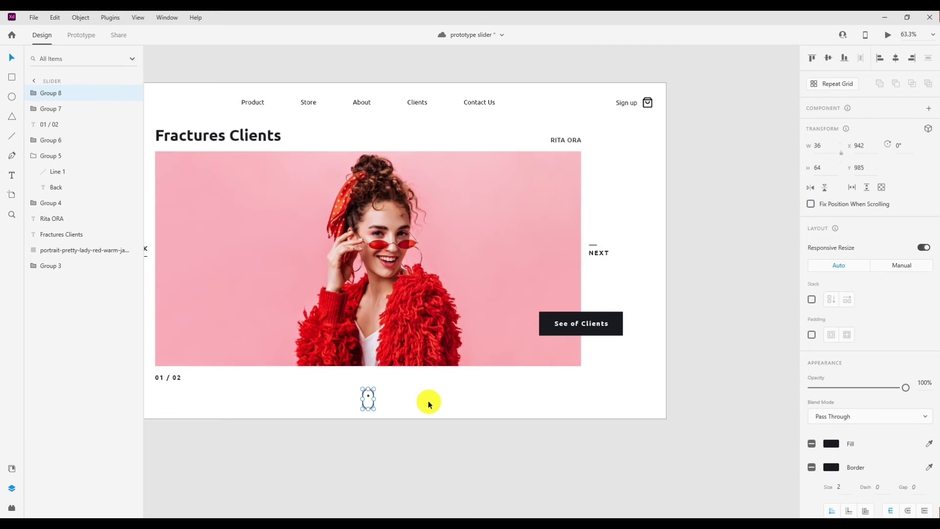
{"action": "left_click", "coordinate": [428, 402]}
{"action": "left_click_drag", "start_coordinate": [427, 402], "coordinate": [392, 375]}
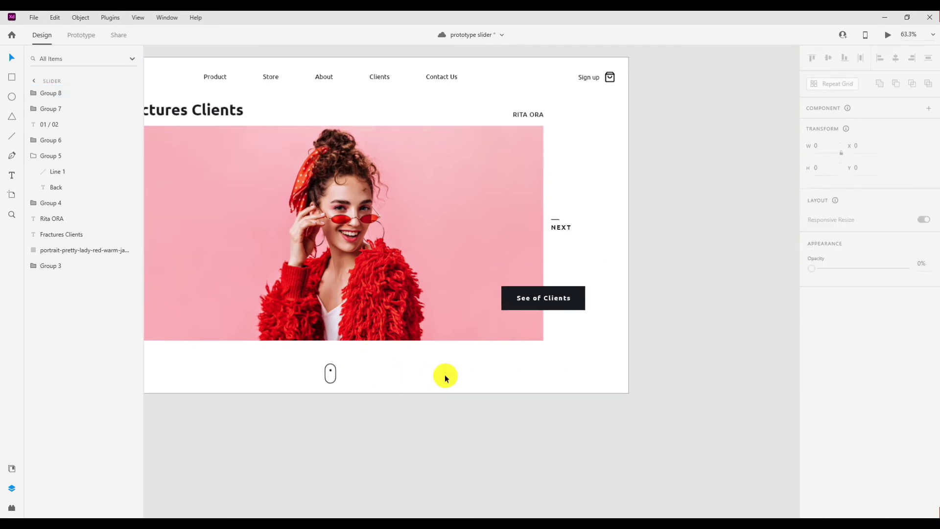
Copy the RITA ORA text to the bottom right, change it to 'ENG', and nudge it right.
{"action": "left_click", "coordinate": [522, 116]}
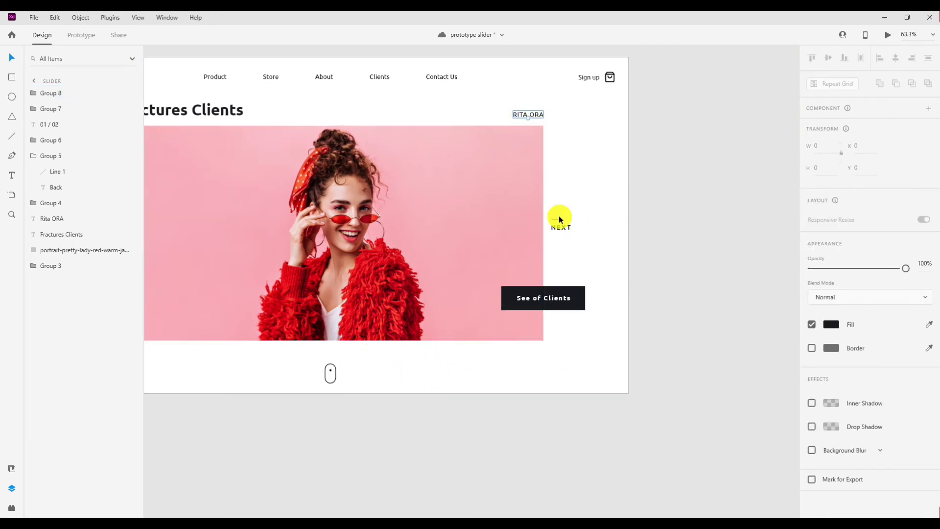
{"action": "left_click_drag", "start_coordinate": [533, 116], "coordinate": [606, 370], "text": "alt"}
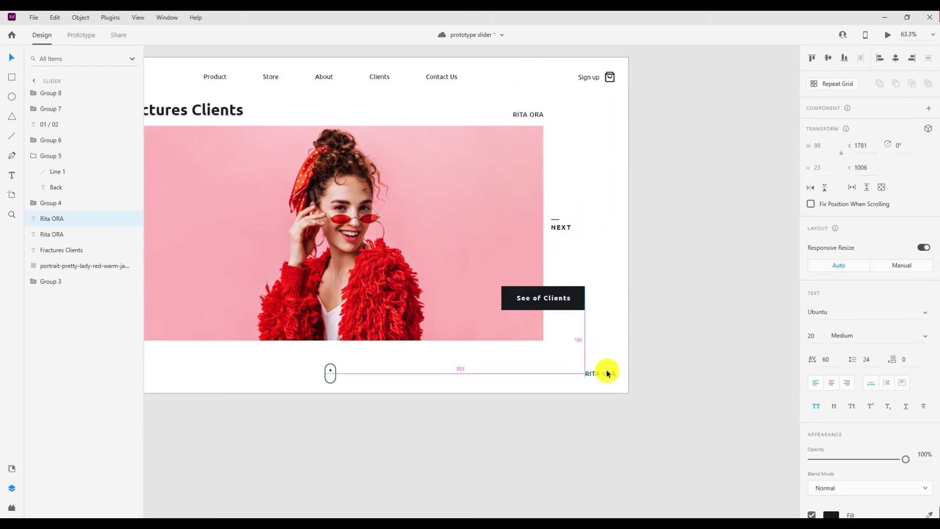
{"action": "left_click_drag", "start_coordinate": [605, 334], "coordinate": [605, 371]}
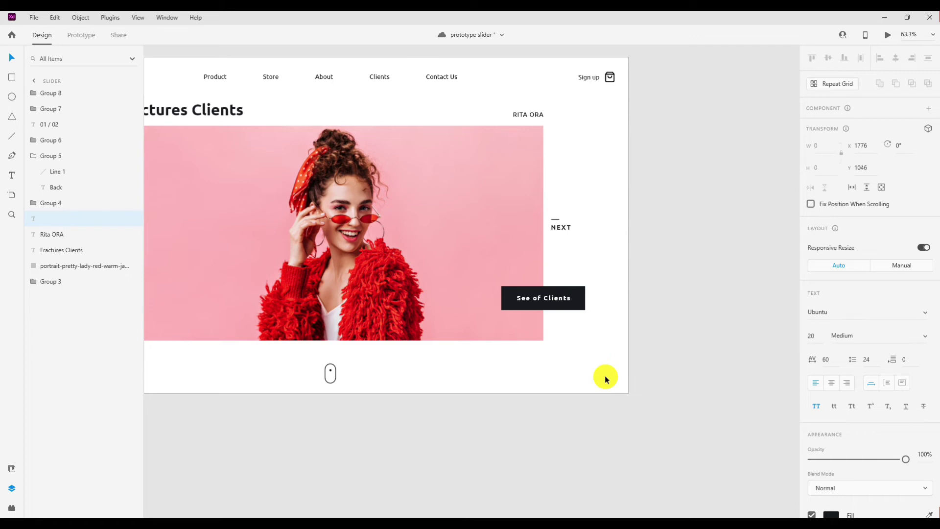
{"action": "left_click", "coordinate": [463, 517]}
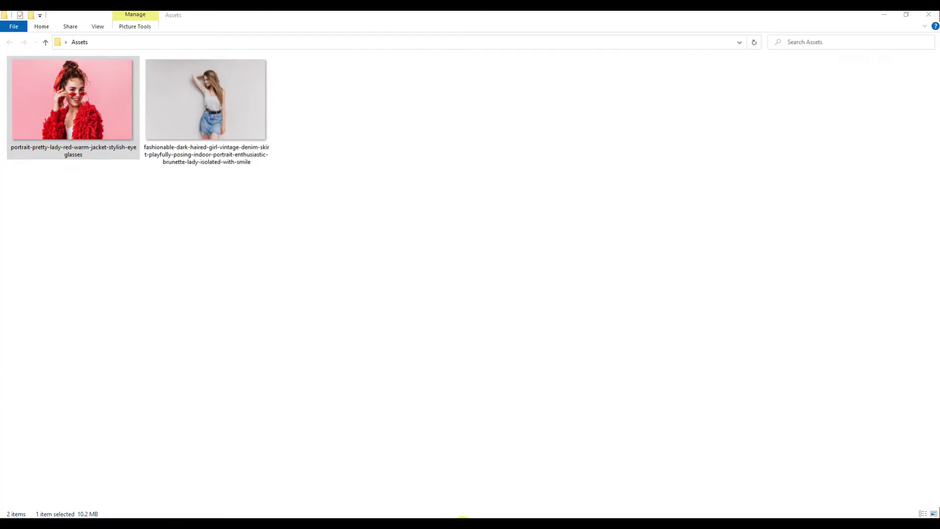
{"action": "type", "text": "ENG"}
{"action": "key", "text": "Escape"}
{"action": "key", "text": "shift+Right"}
{"action": "key", "text": "shift+Right"}
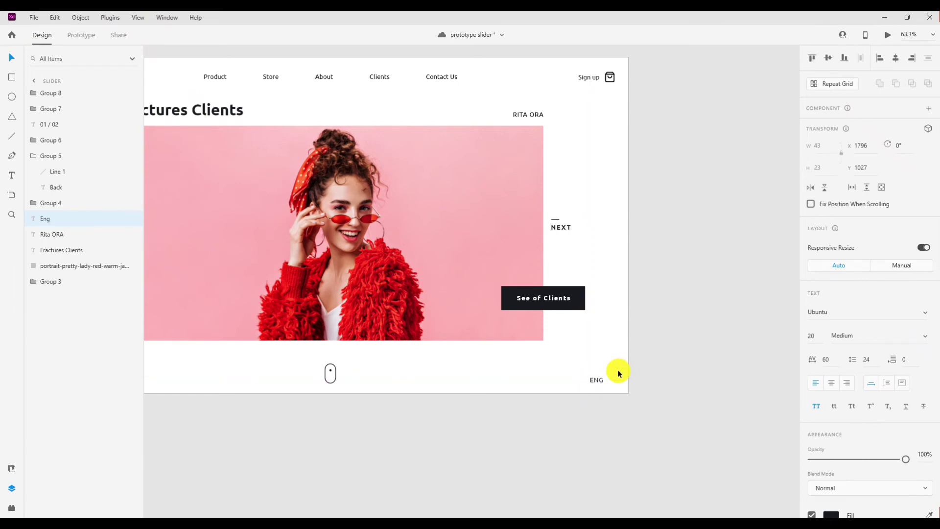
{"action": "key", "text": "shift+Right"}
{"action": "key", "text": "shift+Right"}
{"action": "key", "text": "shift+Right"}
{"action": "key", "text": "Right"}
Check the navigation bar and ENG label, then launch the desktop preview.
{"action": "left_click", "coordinate": [611, 74]}
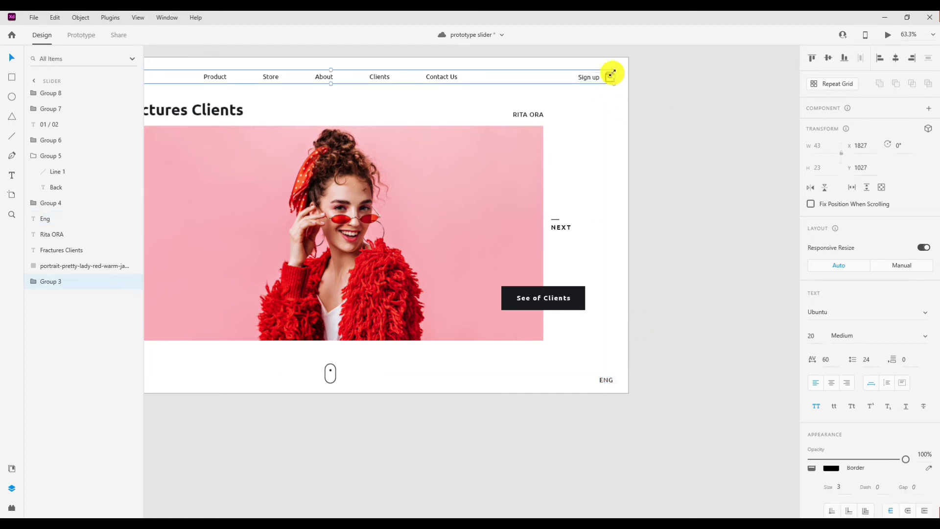
{"action": "double_click", "coordinate": [611, 74]}
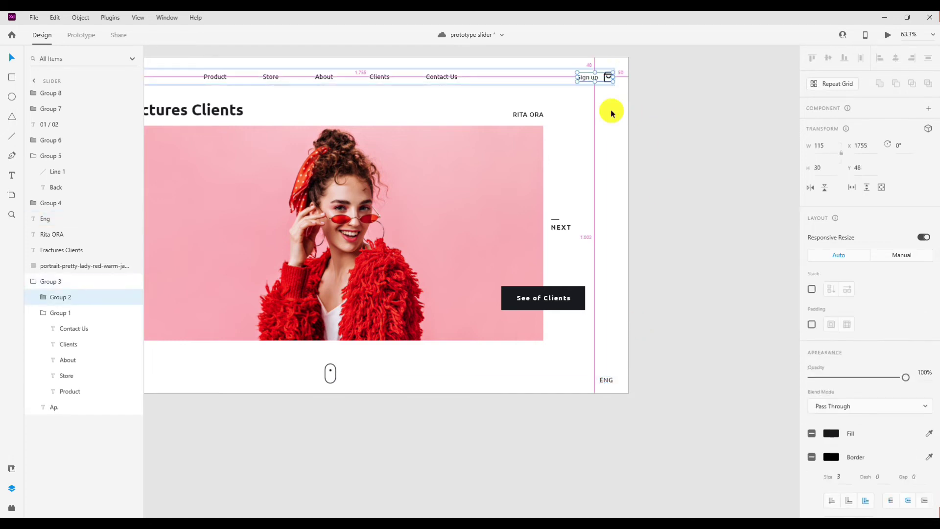
{"action": "left_click", "coordinate": [606, 380]}
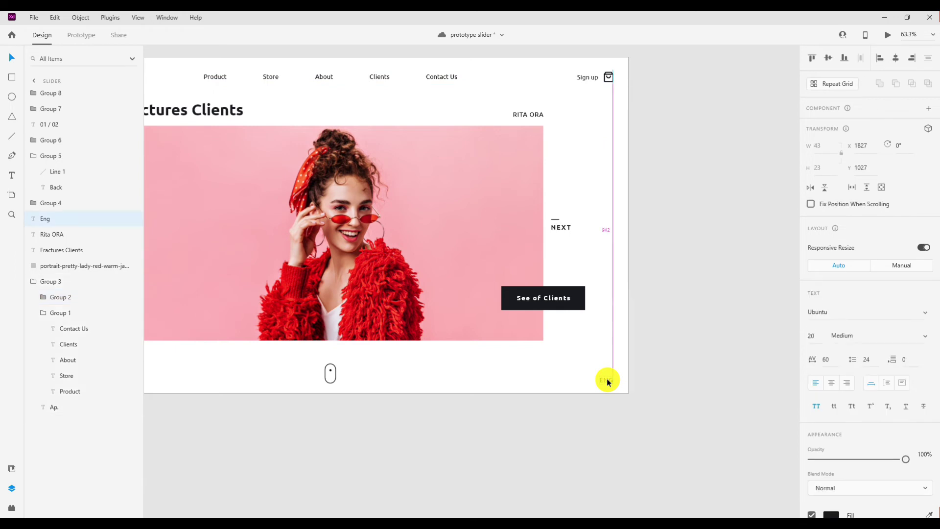
{"action": "scroll", "coordinate": [606, 382], "scroll_direction": "down", "scroll_amount": 3}
{"action": "scroll", "coordinate": [582, 337], "scroll_direction": "down", "scroll_amount": 2}
{"action": "left_click", "coordinate": [583, 338]}
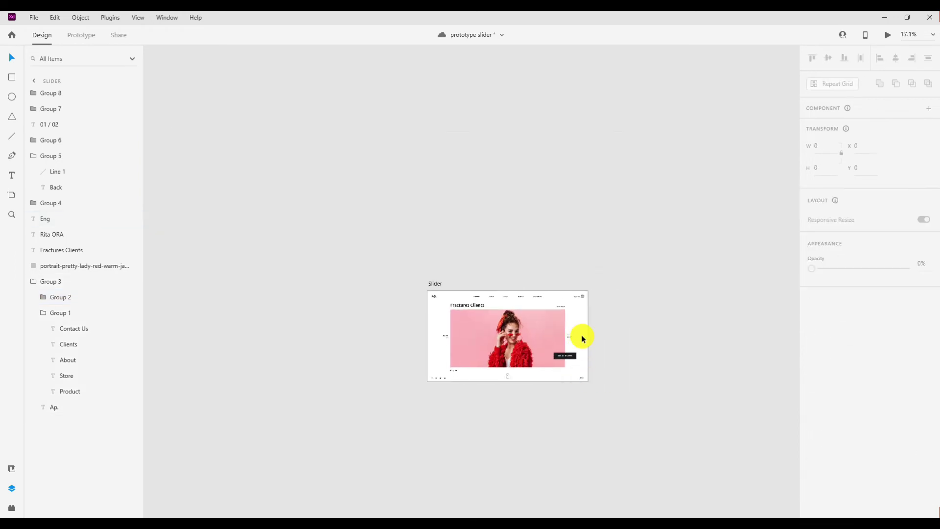
{"action": "key", "text": "ctrl+Return"}
Maximize then close the preview, and set the Slider artboard fill to #F5F5F5.
{"action": "left_click", "coordinate": [902, 27]}
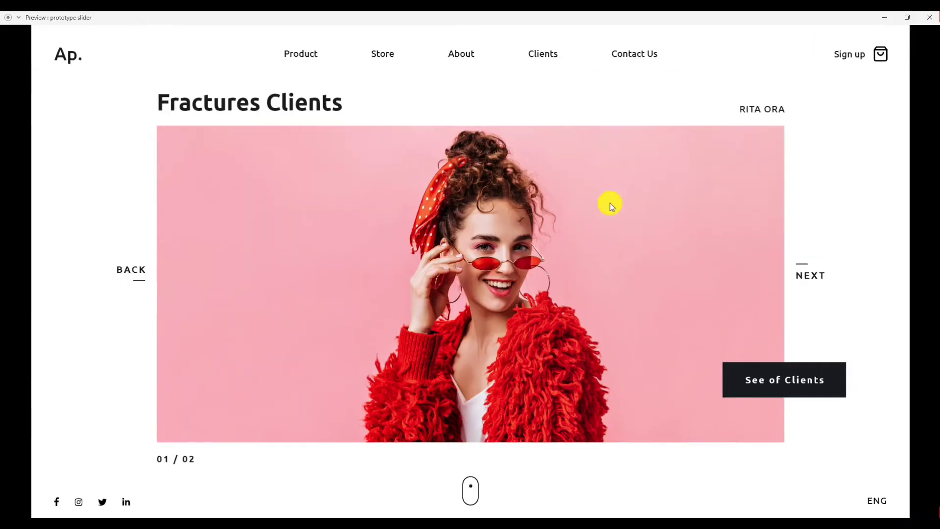
{"action": "left_click", "coordinate": [928, 17]}
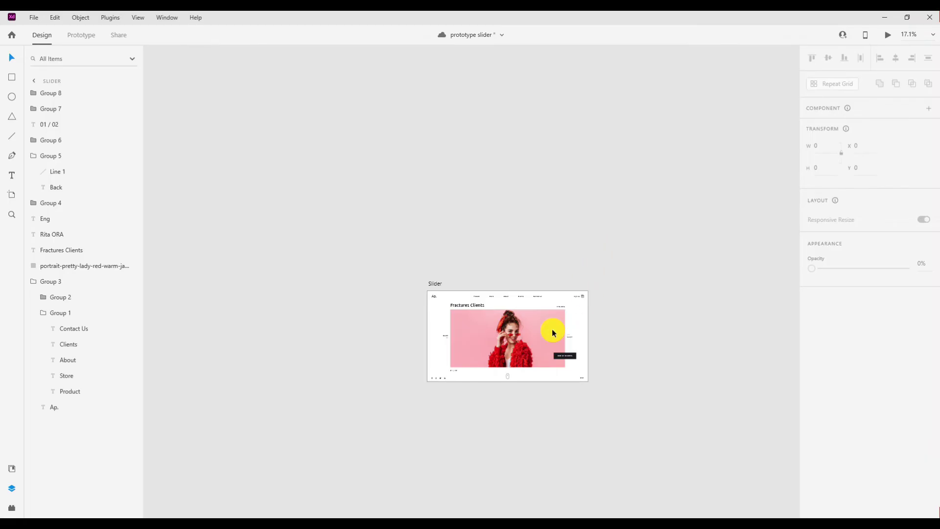
{"action": "scroll", "coordinate": [594, 333], "scroll_direction": "up", "scroll_amount": 3}
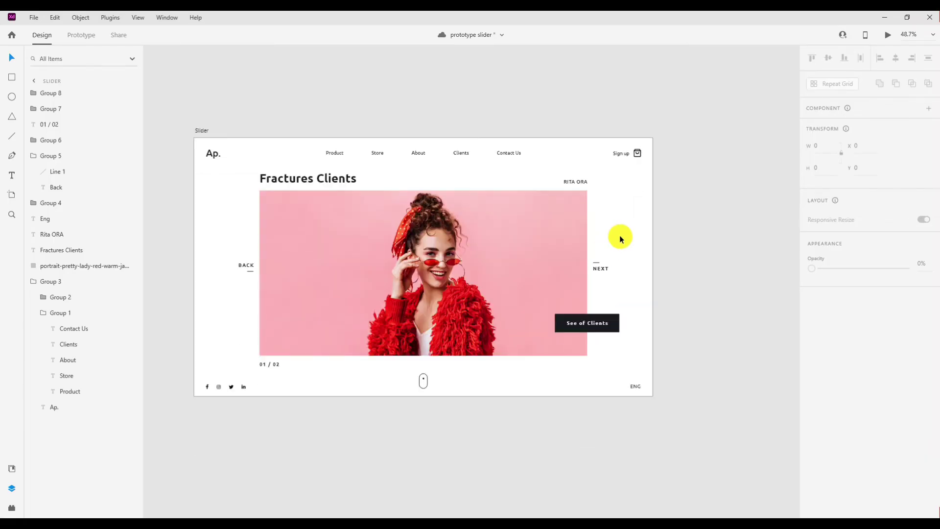
{"action": "left_click", "coordinate": [619, 238]}
{"action": "left_click", "coordinate": [830, 334]}
{"action": "left_click_drag", "start_coordinate": [686, 280], "coordinate": [680, 279]}
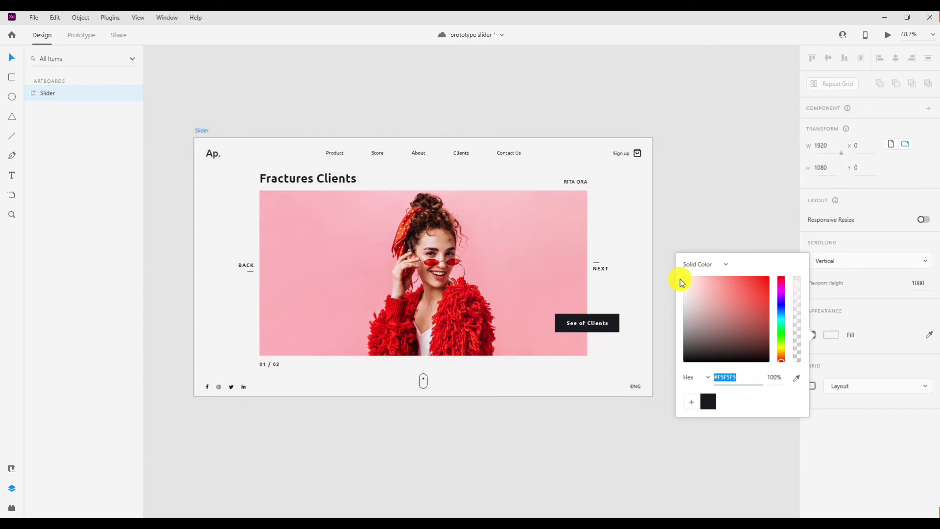
{"action": "left_click", "coordinate": [686, 235]}
Draw a large white circle over the artboard's top-right corner with no outline.
{"action": "scroll", "coordinate": [162, 165], "scroll_direction": "down", "scroll_amount": 1}
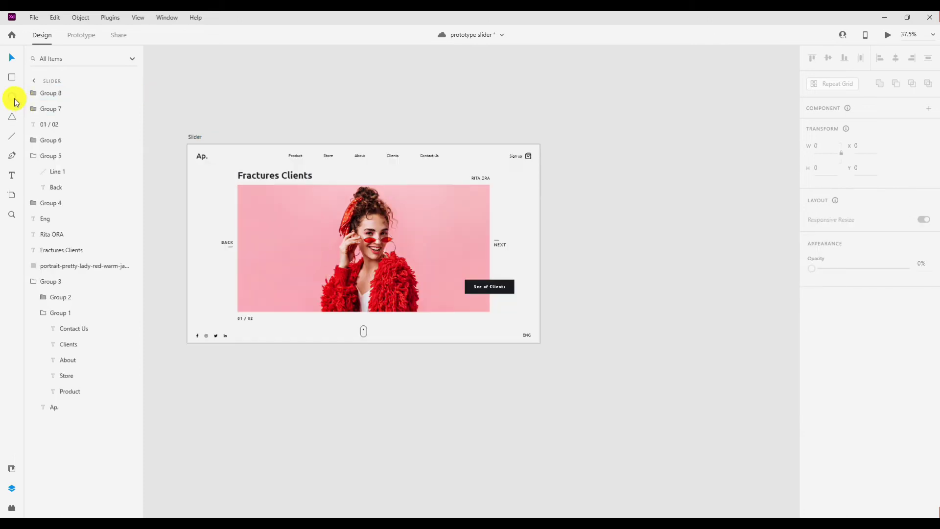
{"action": "left_click_drag", "start_coordinate": [470, 115], "coordinate": [601, 248]}
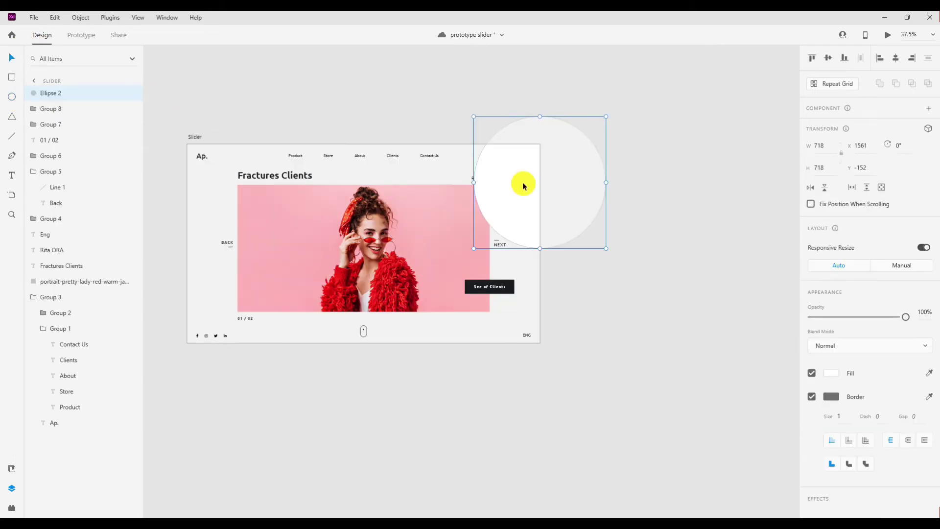
{"action": "left_click_drag", "start_coordinate": [518, 179], "coordinate": [506, 157]}
{"action": "left_click", "coordinate": [811, 396]}
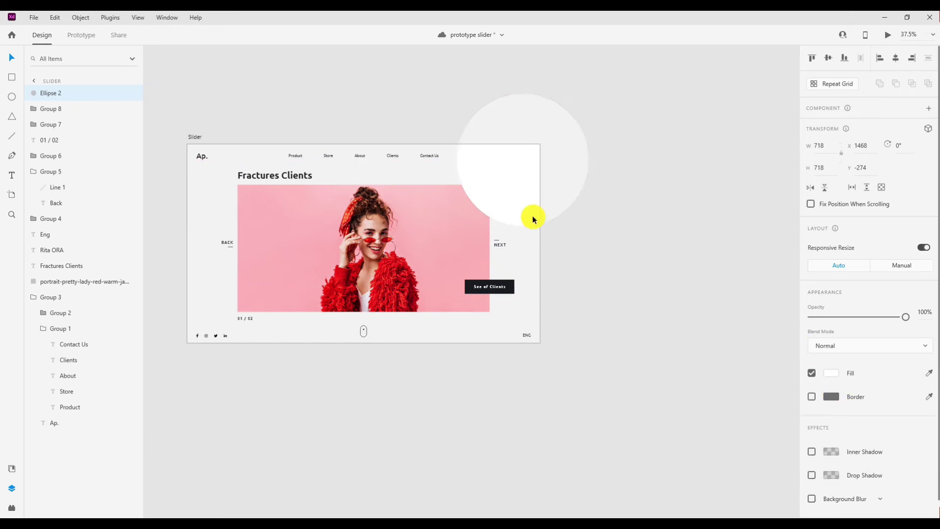
Duplicate the circle behind everything, enlarge it to 1748, and make it a white ring of thickness 102.
{"action": "key", "text": "ctrl+d"}
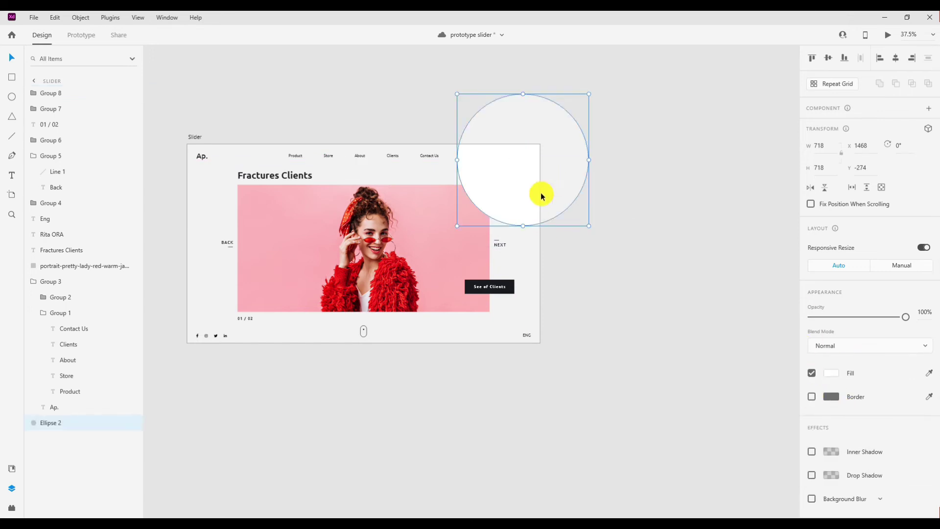
{"action": "key", "text": "ctrl+shift+bracketleft"}
{"action": "left_click_drag", "start_coordinate": [588, 225], "coordinate": [733, 348]}
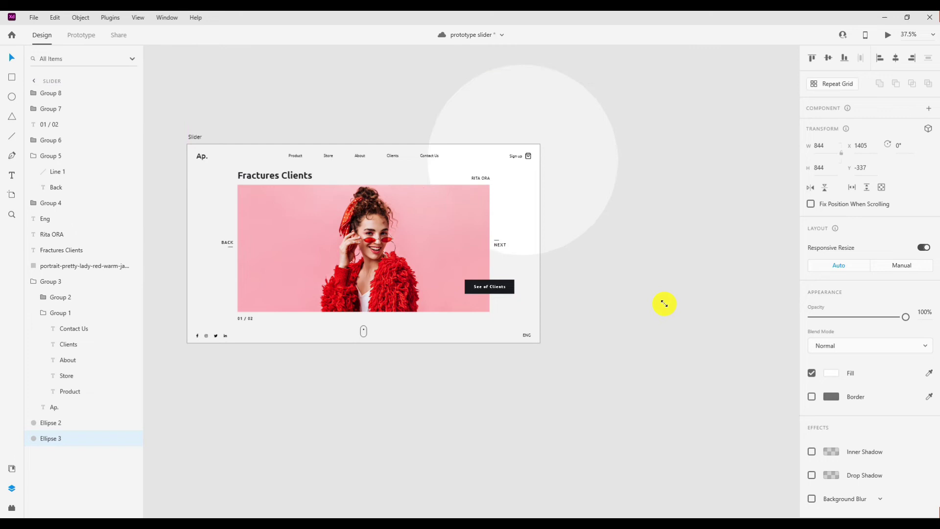
{"action": "left_click", "coordinate": [811, 373]}
{"action": "left_click", "coordinate": [811, 396]}
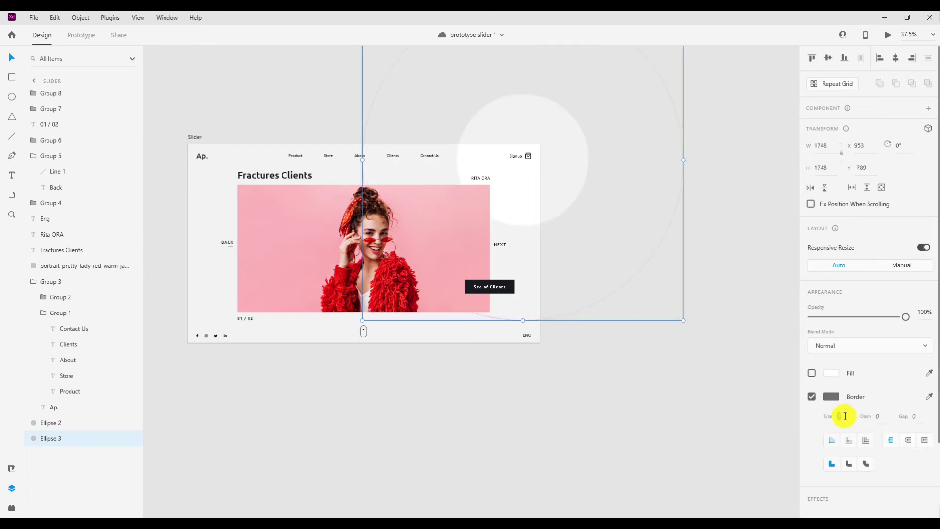
{"action": "type", "text": "102"}
{"action": "key", "text": "Return"}
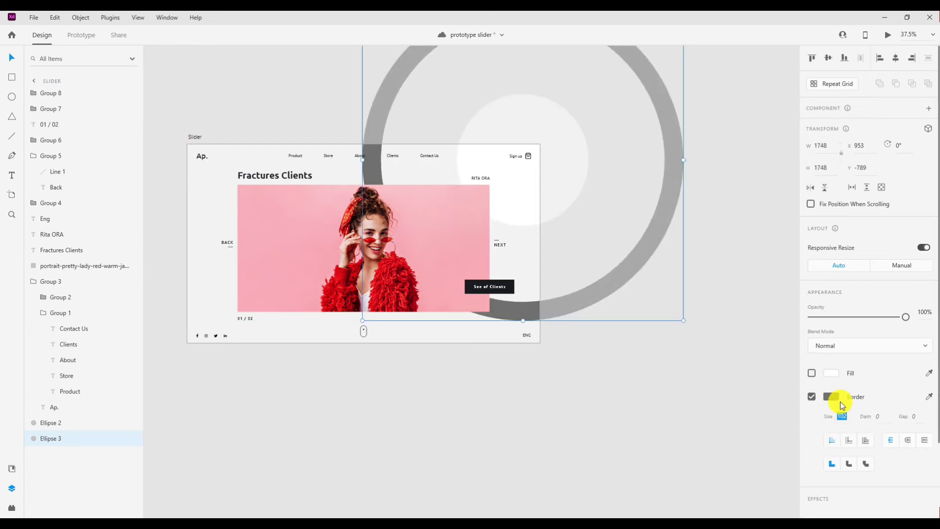
{"action": "left_click", "coordinate": [831, 396]}
{"action": "left_click_drag", "start_coordinate": [752, 373], "coordinate": [683, 330]}
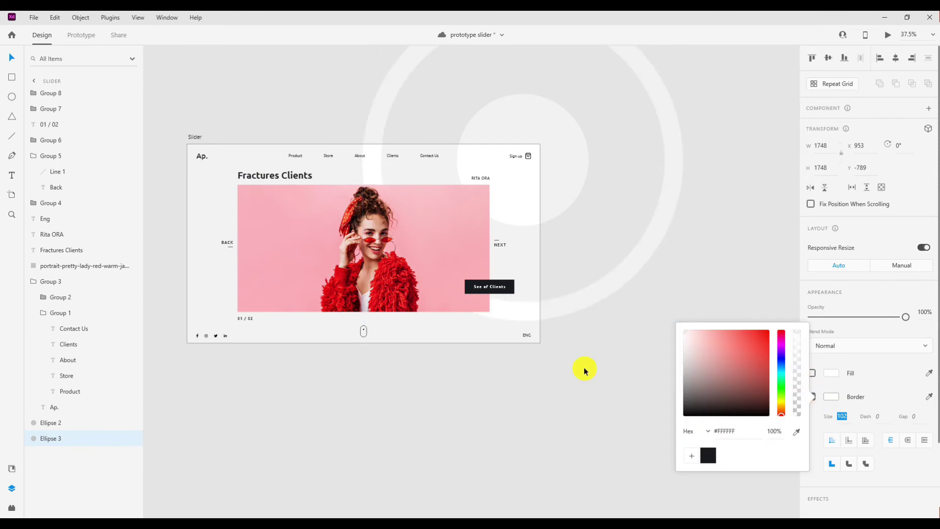
{"action": "left_click", "coordinate": [583, 372]}
Increase the large ring's outline thickness to 182.
{"action": "left_click", "coordinate": [569, 228]}
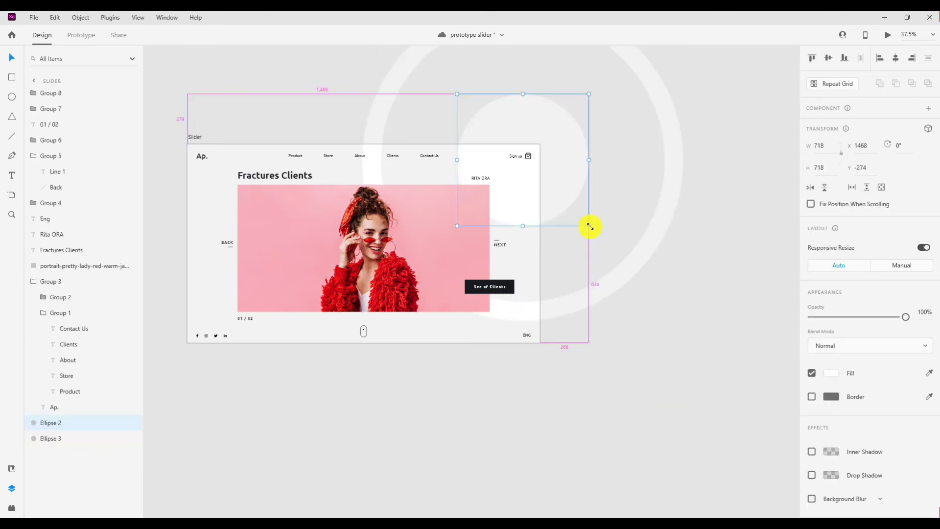
{"action": "left_click", "coordinate": [617, 253]}
{"action": "left_click", "coordinate": [851, 420]}
{"action": "type", "text": "10"}
{"action": "key", "text": "Return"}
{"action": "type", "text": "182"}
{"action": "key", "text": "Return"}
Select both circles together and adjust them in the properties panel.
{"action": "left_click", "coordinate": [593, 384]}
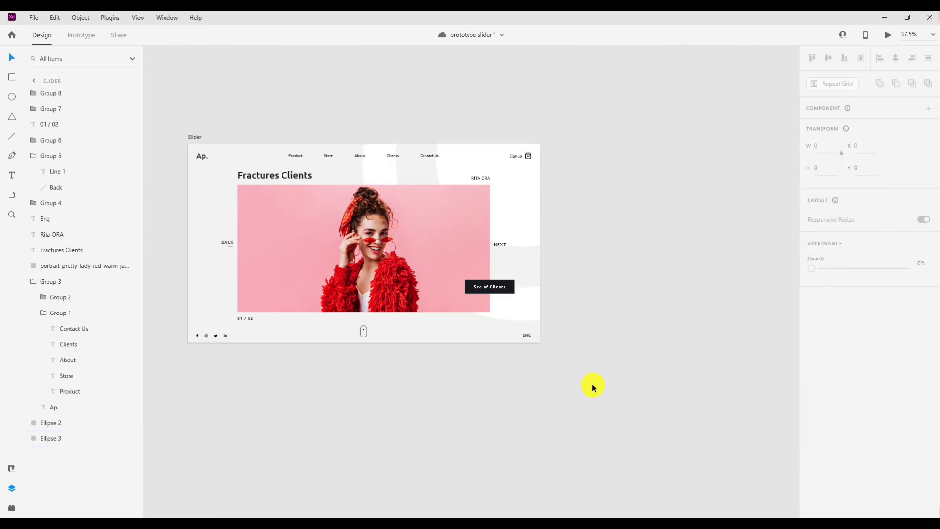
{"action": "left_click", "coordinate": [527, 216]}
{"action": "left_click", "coordinate": [531, 290], "text": "shift"}
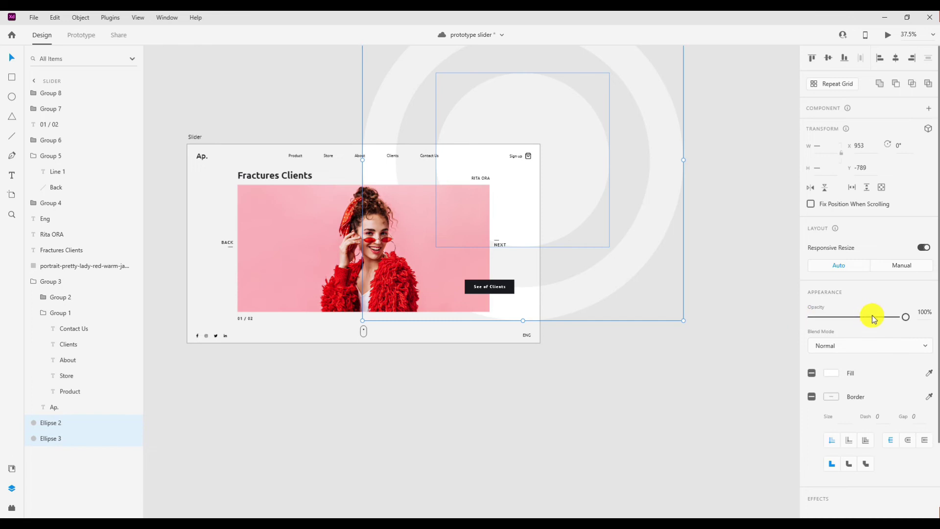
{"action": "left_click_drag", "start_coordinate": [871, 316], "coordinate": [811, 317]}
{"action": "left_click", "coordinate": [495, 371]}
Duplicate the pink photo to its right and group the two photos.
{"action": "scroll", "coordinate": [494, 371], "scroll_direction": "down", "scroll_amount": 1}
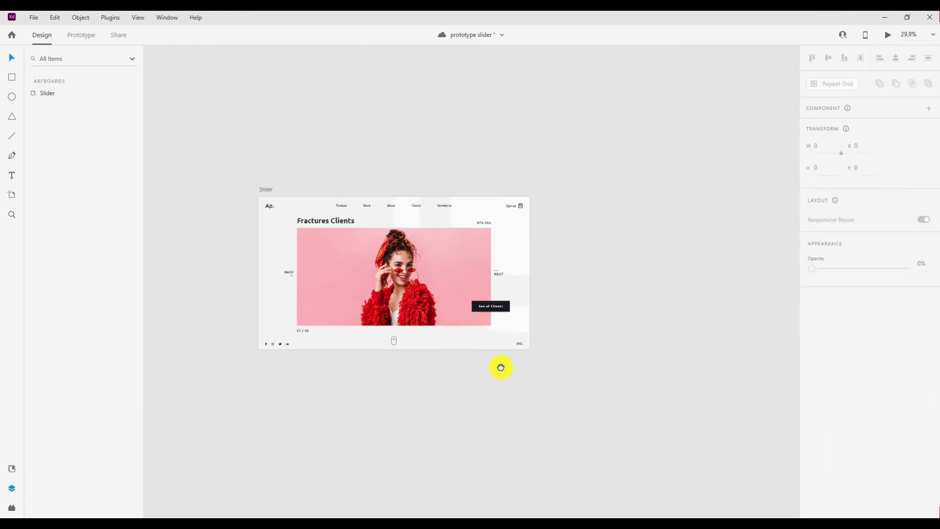
{"action": "scroll", "coordinate": [429, 298], "scroll_direction": "up", "scroll_amount": 1}
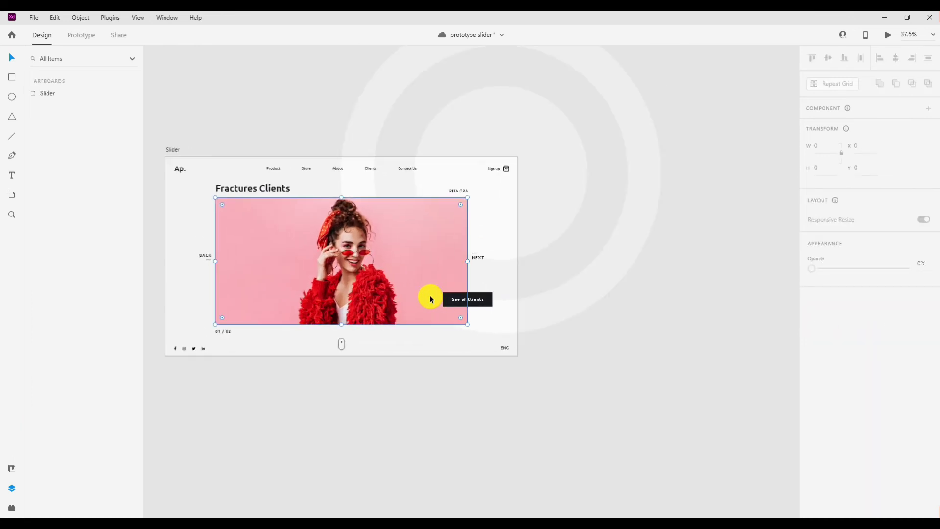
{"action": "left_click", "coordinate": [430, 298]}
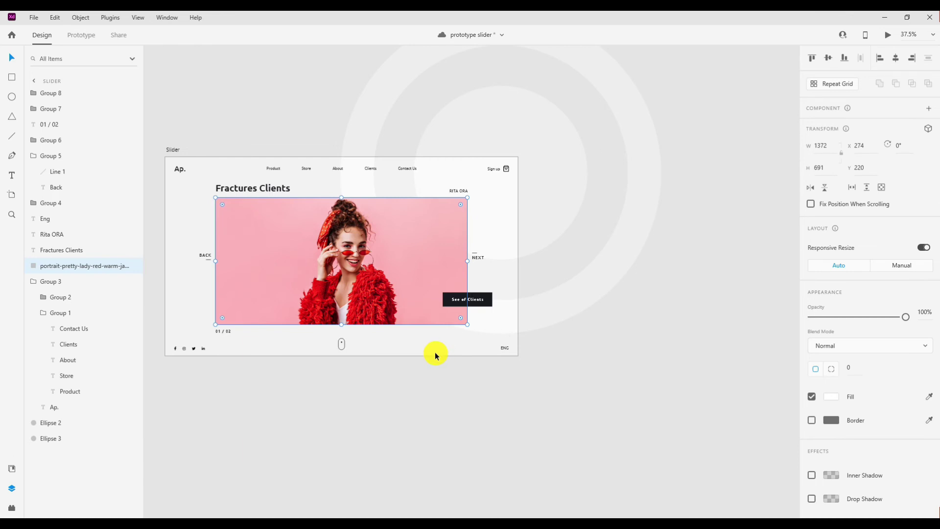
{"action": "key", "text": "alt"}
{"action": "left_click_drag", "start_coordinate": [392, 277], "coordinate": [652, 278]}
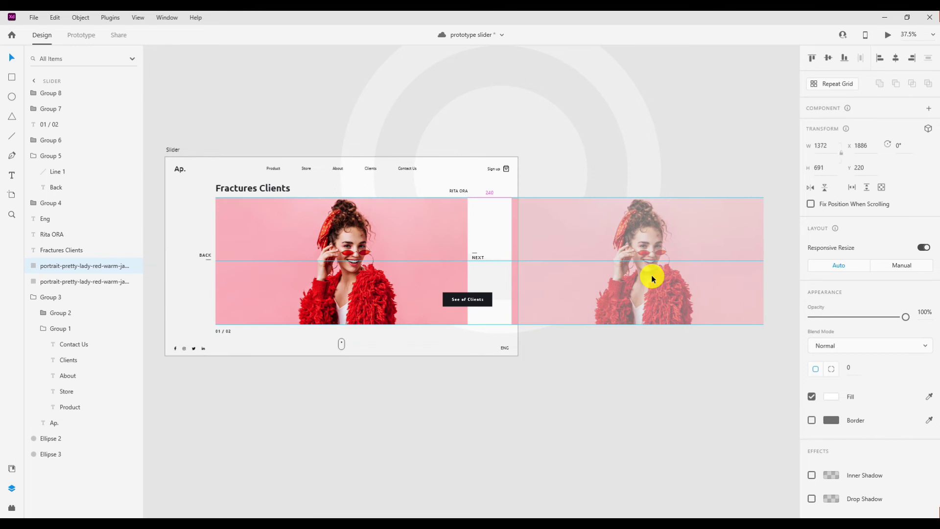
{"action": "left_click", "coordinate": [406, 243], "text": "shift"}
{"action": "key", "text": "ctrl+g"}
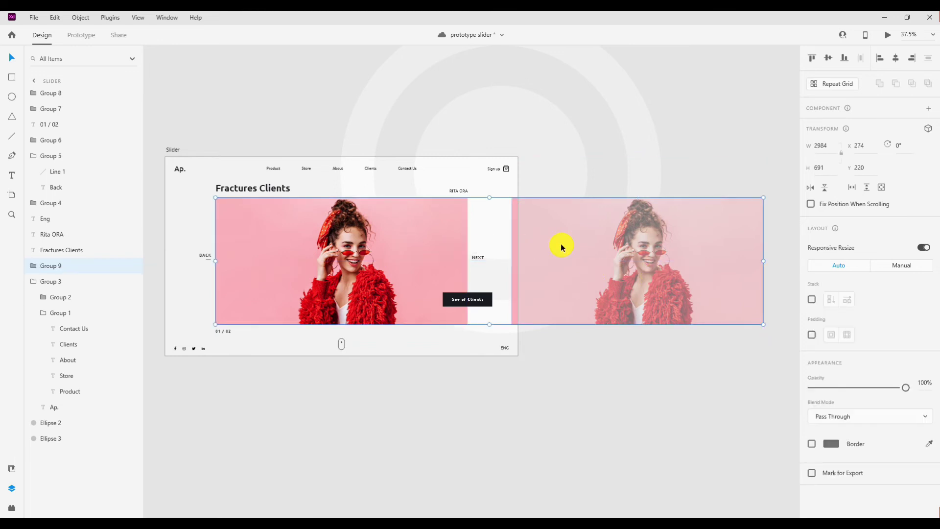
Shift the right copy to a 300 gap and replace it with the denim-skirt model photo.
{"action": "double_click", "coordinate": [561, 246]}
{"action": "key", "text": "shift+Right"}
{"action": "key", "text": "shift+Right"}
{"action": "key", "text": "shift+Right"}
{"action": "key", "text": "shift+Right"}
{"action": "key", "text": "shift+Right"}
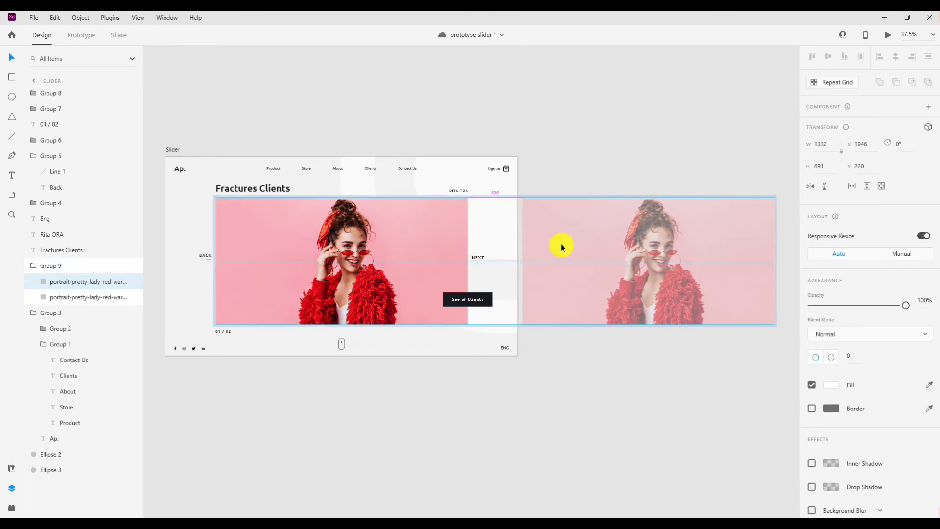
{"action": "key", "text": "alt+Tab"}
{"action": "mouse_move", "coordinate": [256, 149]}
{"action": "left_mouse_down"}
{"action": "mouse_move", "coordinate": [402, 225]}
{"action": "mouse_move", "coordinate": [579, 296]}
{"action": "left_mouse_up"}
{"action": "key", "text": "alt+Tab"}
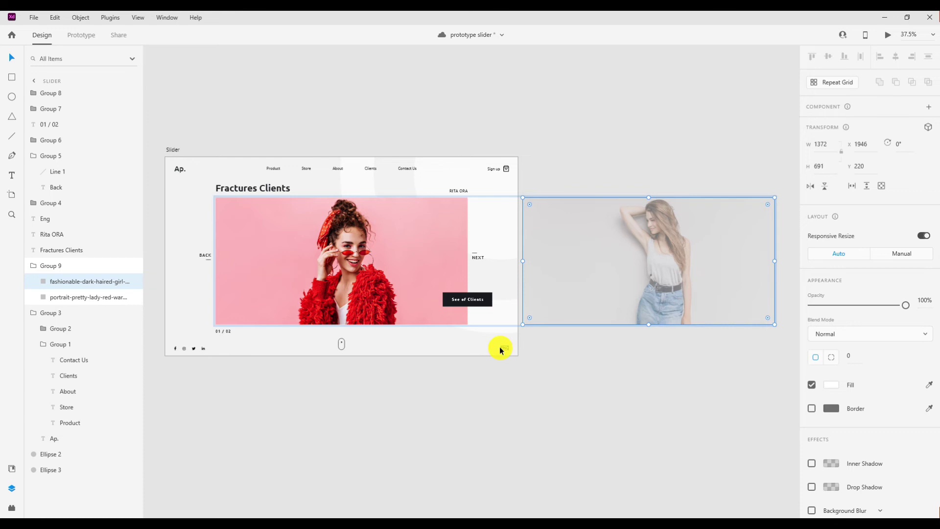
Copy the See of Clients button just below the original and group the pair.
{"action": "left_click", "coordinate": [479, 303]}
{"action": "scroll", "coordinate": [479, 302], "scroll_direction": "up", "scroll_amount": 2}
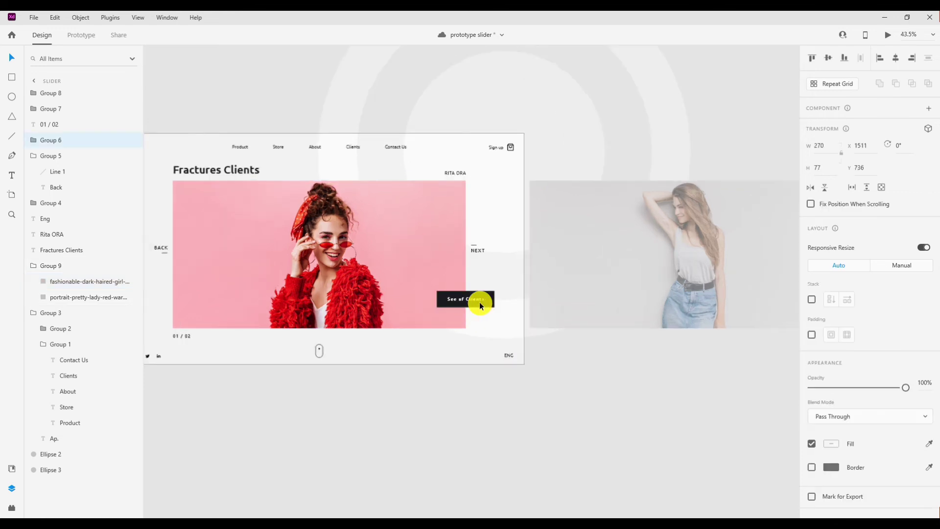
{"action": "left_click_drag", "start_coordinate": [479, 300], "coordinate": [476, 324]}
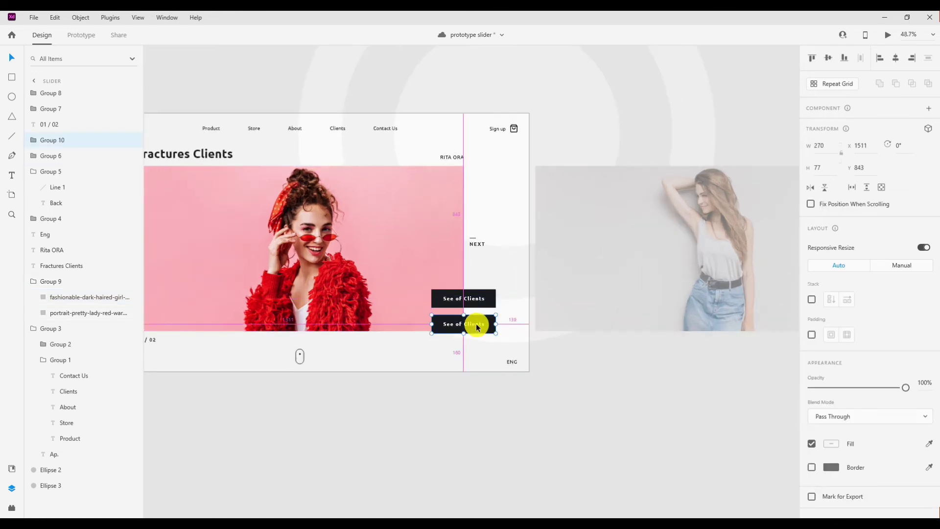
{"action": "scroll", "coordinate": [476, 323], "scroll_direction": "up", "scroll_amount": 3}
{"action": "left_click", "coordinate": [467, 277], "text": "shift"}
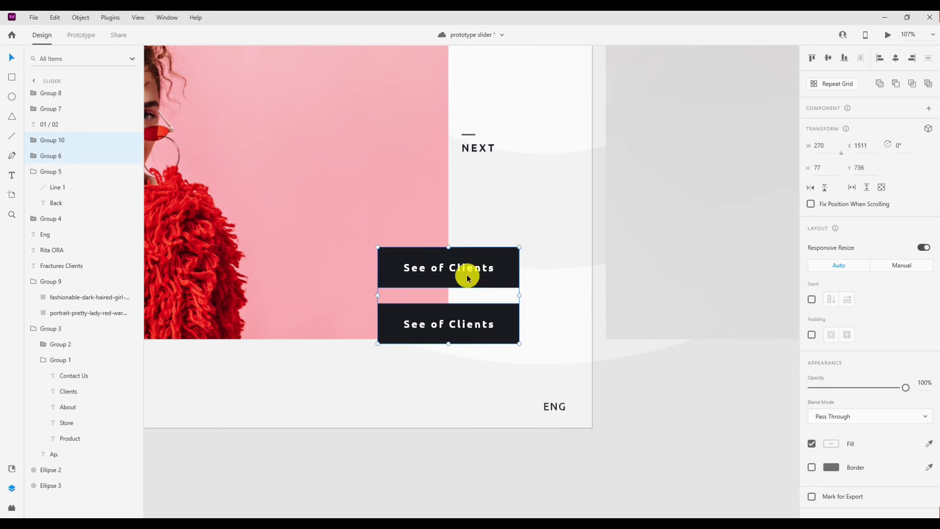
{"action": "key", "text": "ctrl+g"}
Draw a rectangle over the upper button and use it to mask the button group.
{"action": "left_click", "coordinate": [13, 81]}
{"action": "left_click_drag", "start_coordinate": [366, 243], "coordinate": [527, 293]}
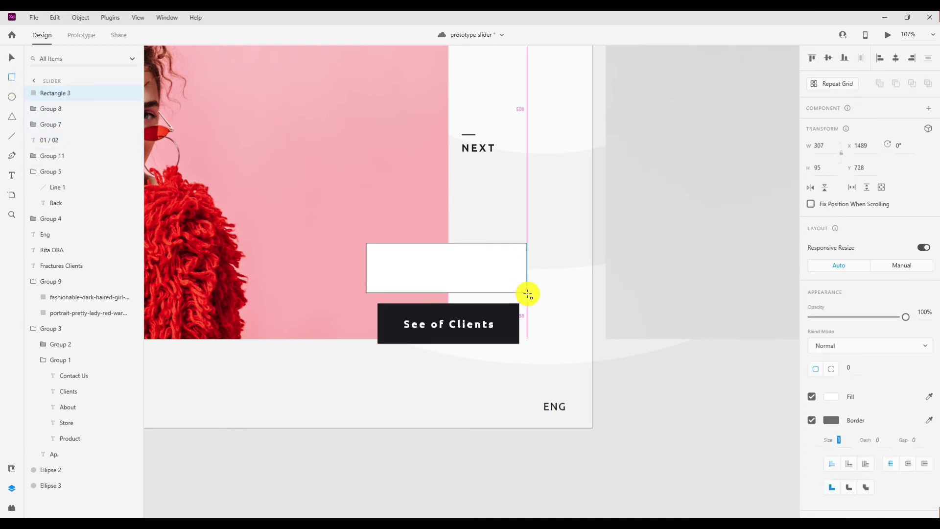
{"action": "left_click", "coordinate": [12, 58]}
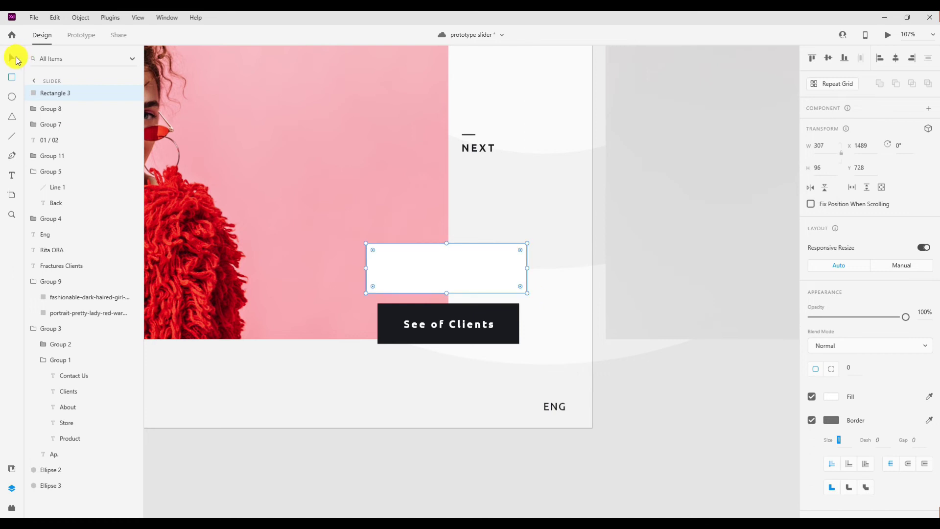
{"action": "left_click", "coordinate": [392, 318], "text": "shift"}
{"action": "right_click", "coordinate": [401, 278]}
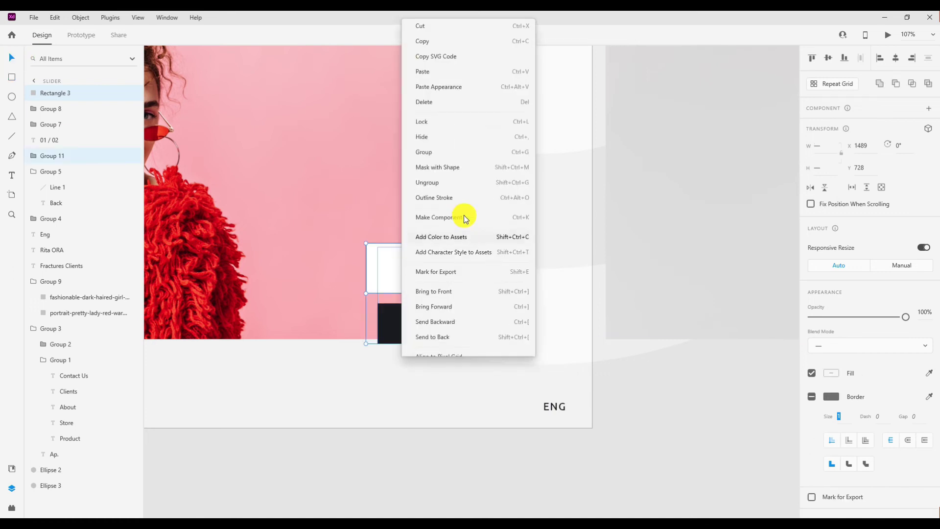
{"action": "left_click", "coordinate": [459, 159]}
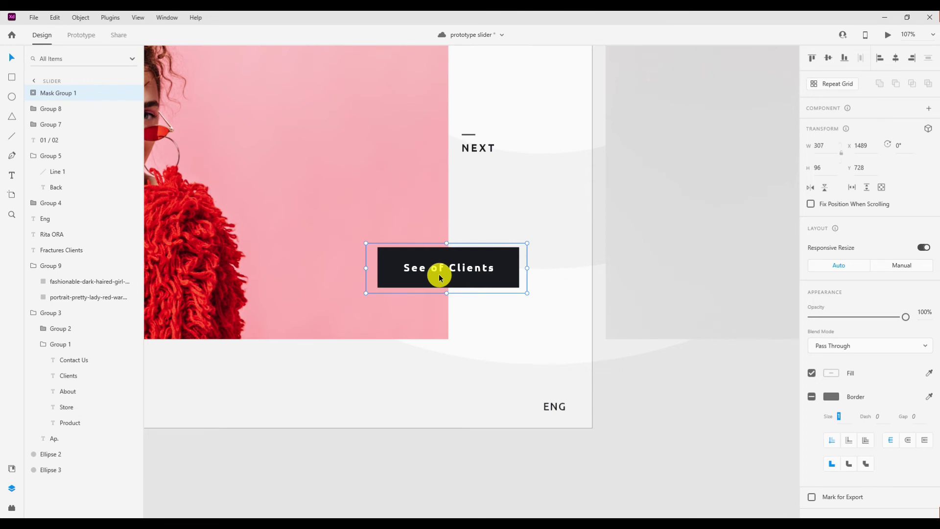
{"action": "scroll", "coordinate": [439, 274], "scroll_direction": "down", "scroll_amount": 5}
Duplicate the 01 / 02 counter text and place the copy just below the original.
{"action": "left_click_drag", "start_coordinate": [420, 329], "coordinate": [409, 329]}
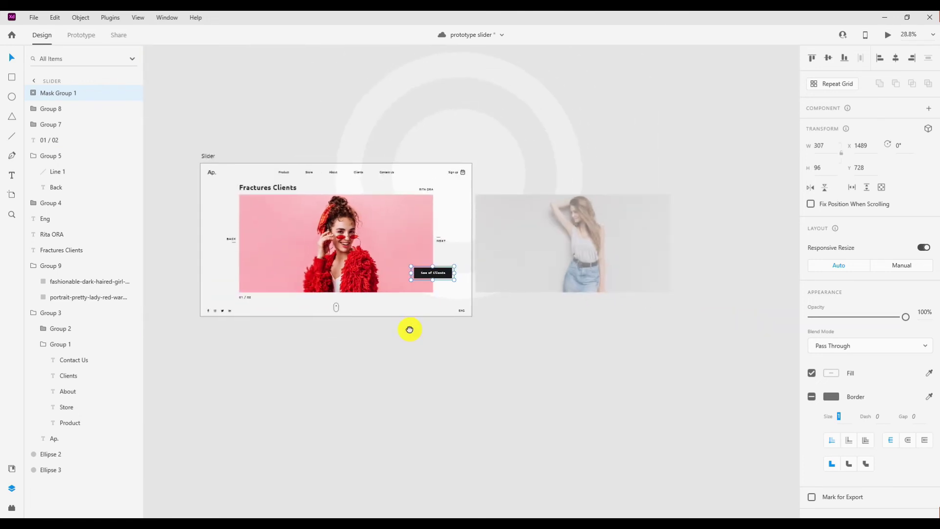
{"action": "scroll", "coordinate": [248, 301], "scroll_direction": "up", "scroll_amount": 1}
{"action": "scroll", "coordinate": [244, 300], "scroll_direction": "up", "scroll_amount": 3}
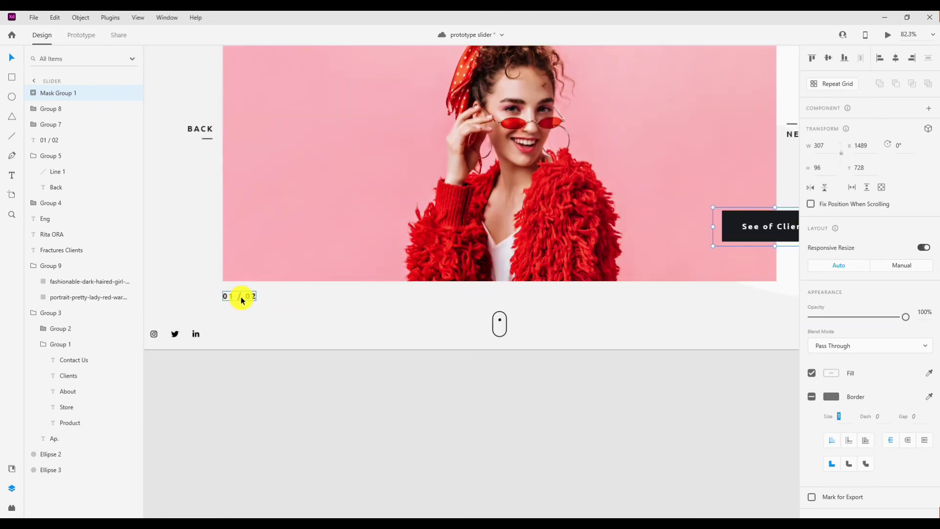
{"action": "left_click", "coordinate": [232, 299]}
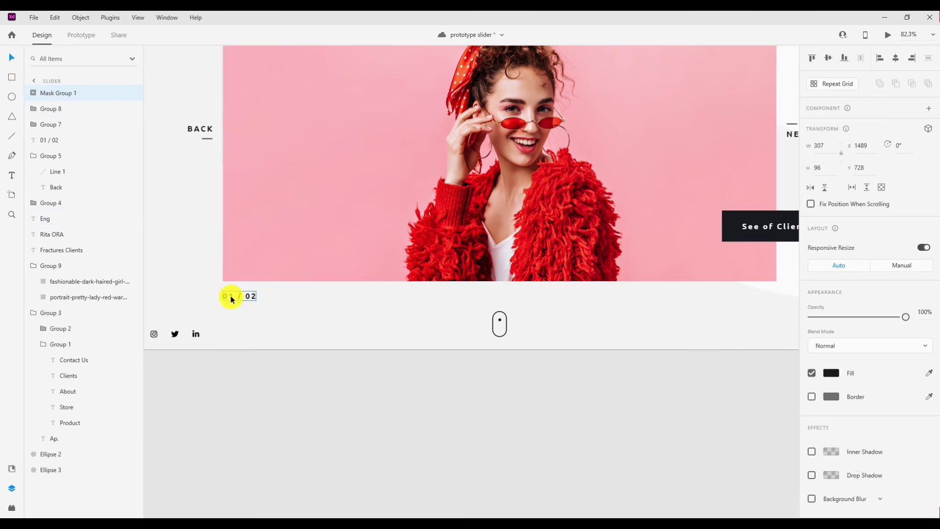
{"action": "left_click_drag", "start_coordinate": [245, 295], "coordinate": [240, 300]}
{"action": "key", "text": "ctrl+z"}
{"action": "scroll", "coordinate": [240, 300], "scroll_direction": "up", "scroll_amount": 2}
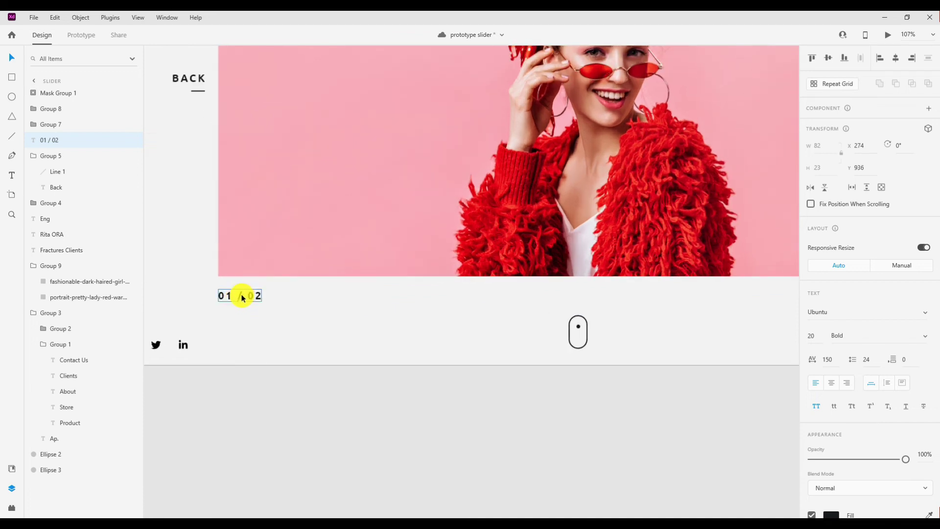
{"action": "left_click", "coordinate": [245, 297]}
{"action": "left_click_drag", "start_coordinate": [226, 296], "coordinate": [240, 297]}
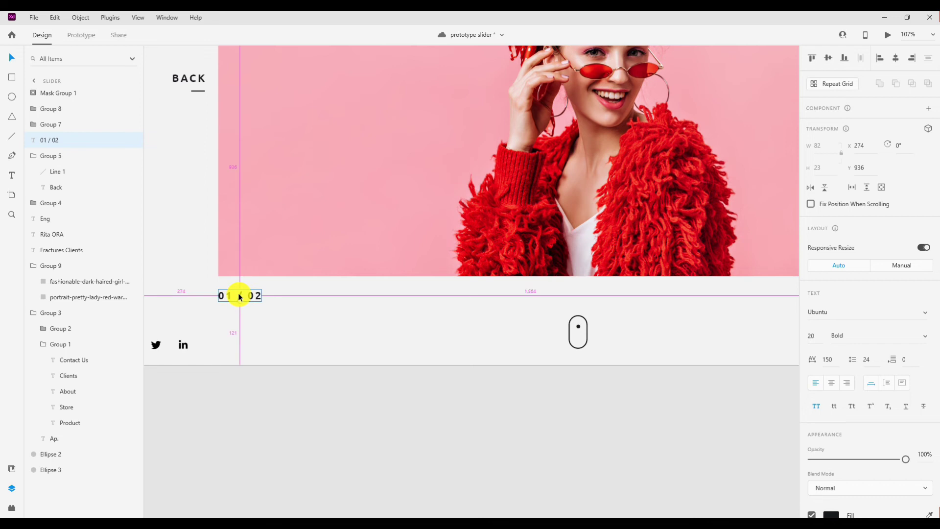
{"action": "left_click_drag", "start_coordinate": [251, 297], "coordinate": [244, 317]}
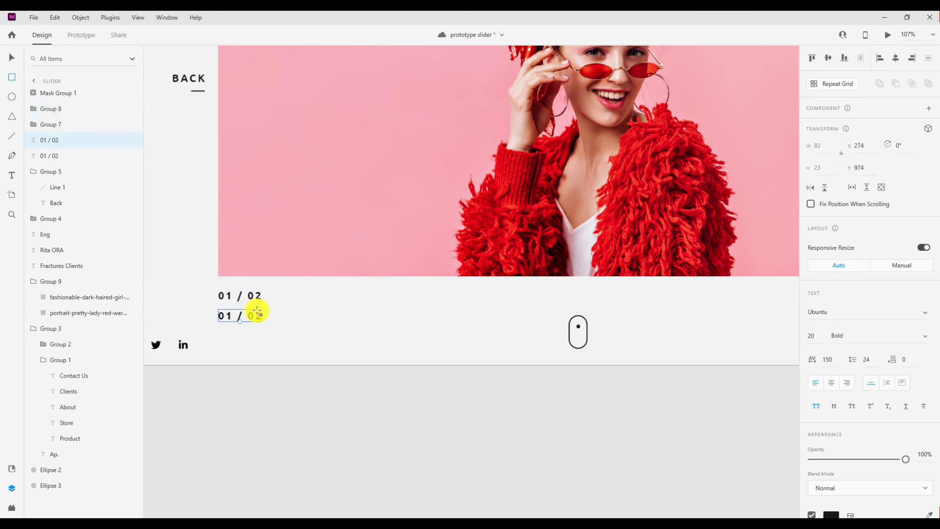
{"action": "scroll", "coordinate": [257, 311], "scroll_direction": "up", "scroll_amount": 2}
Draw a rectangle covering the top 01 / 02 counter.
{"action": "left_click_drag", "start_coordinate": [201, 284], "coordinate": [276, 303]}
{"action": "left_click", "coordinate": [11, 58]}
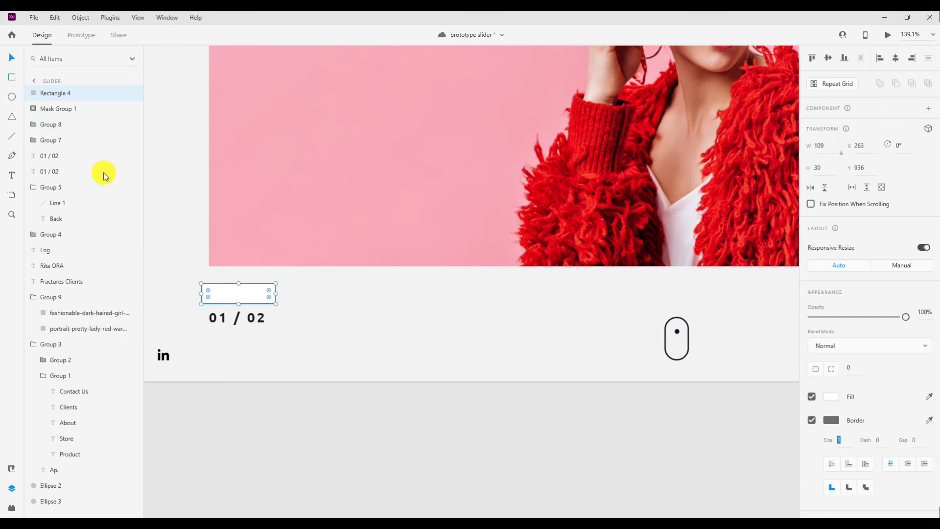
{"action": "left_click", "coordinate": [233, 320], "text": "shift"}
{"action": "right_click", "coordinate": [235, 290]}
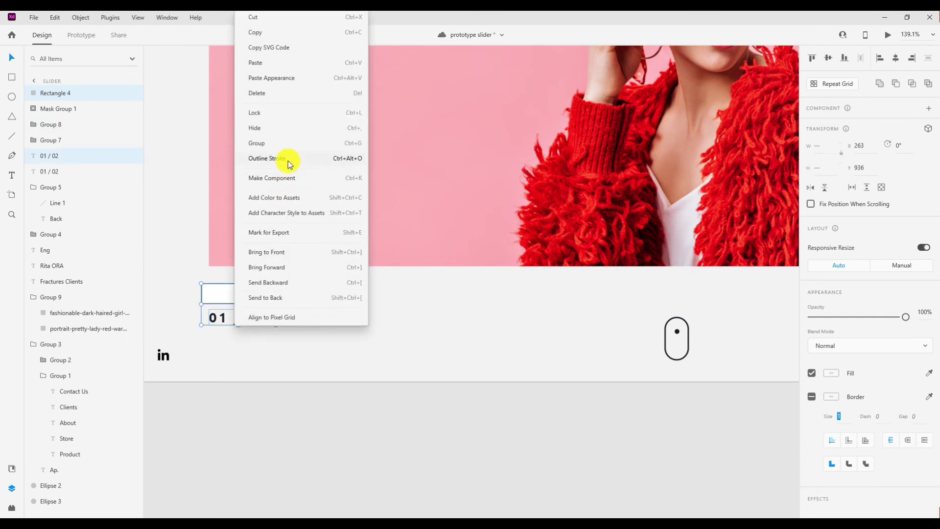
{"action": "left_click", "coordinate": [289, 163]}
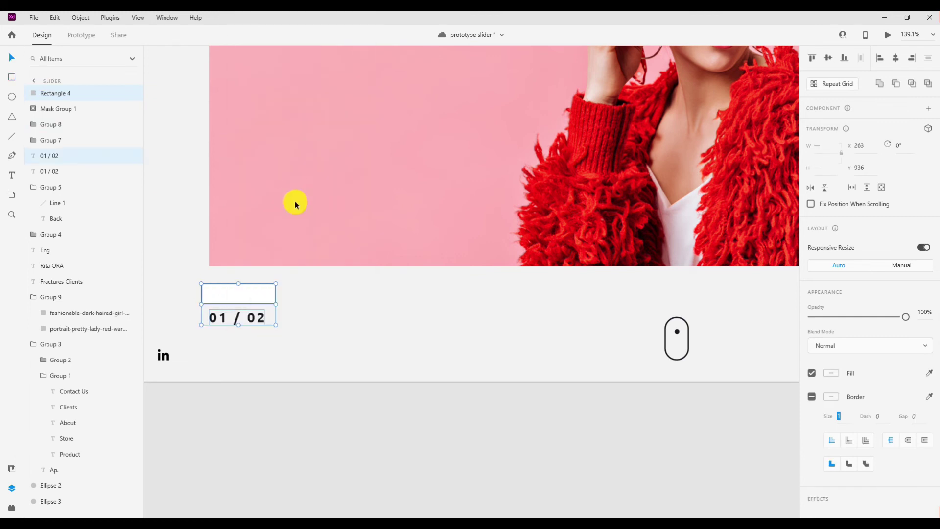
{"action": "right_click", "coordinate": [245, 294]}
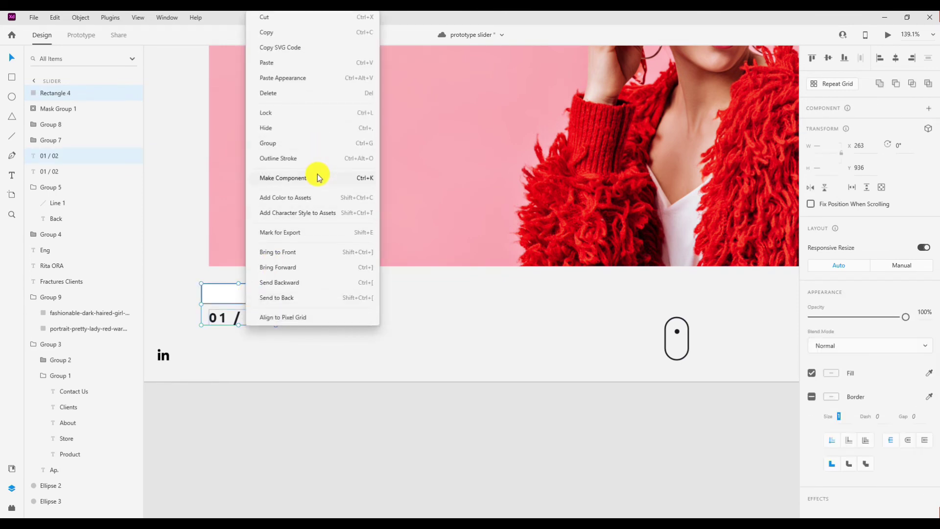
{"action": "left_click", "coordinate": [255, 357]}
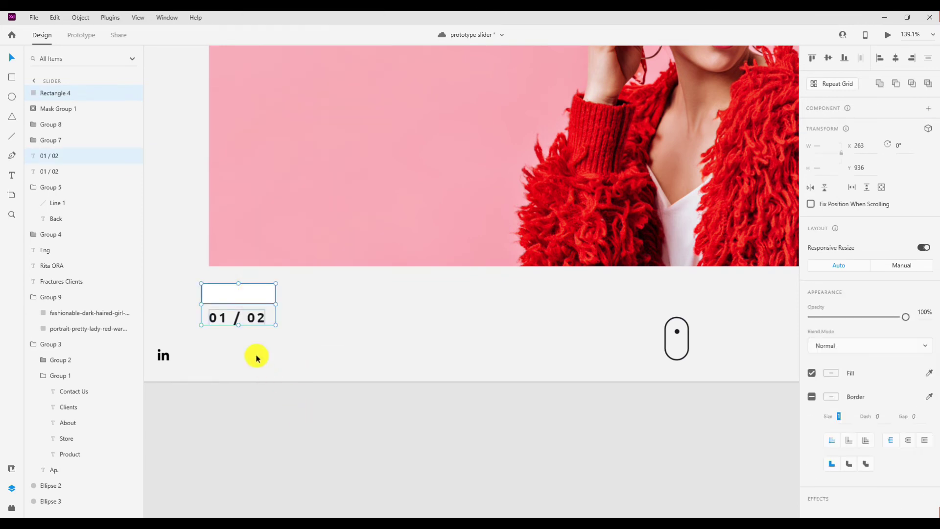
Group the two stacked counter texts and mask them with the rectangle.
{"action": "left_click", "coordinate": [260, 316]}
{"action": "left_click", "coordinate": [258, 296]}
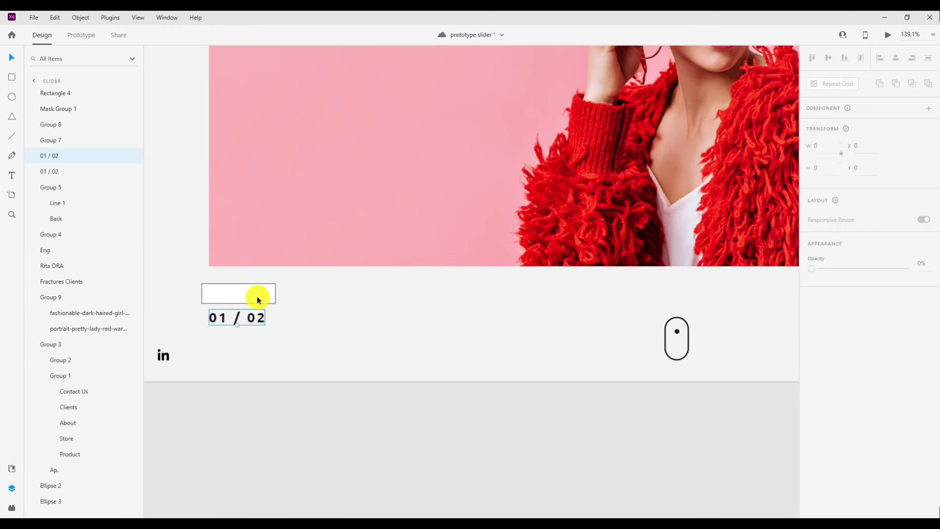
{"action": "mouse_move", "coordinate": [252, 292]}
{"action": "left_mouse_down"}
{"action": "mouse_move", "coordinate": [252, 262]}
{"action": "mouse_move", "coordinate": [255, 292]}
{"action": "left_mouse_up"}
{"action": "left_click", "coordinate": [254, 318], "text": "shift"}
{"action": "key", "text": "ctrl+g"}
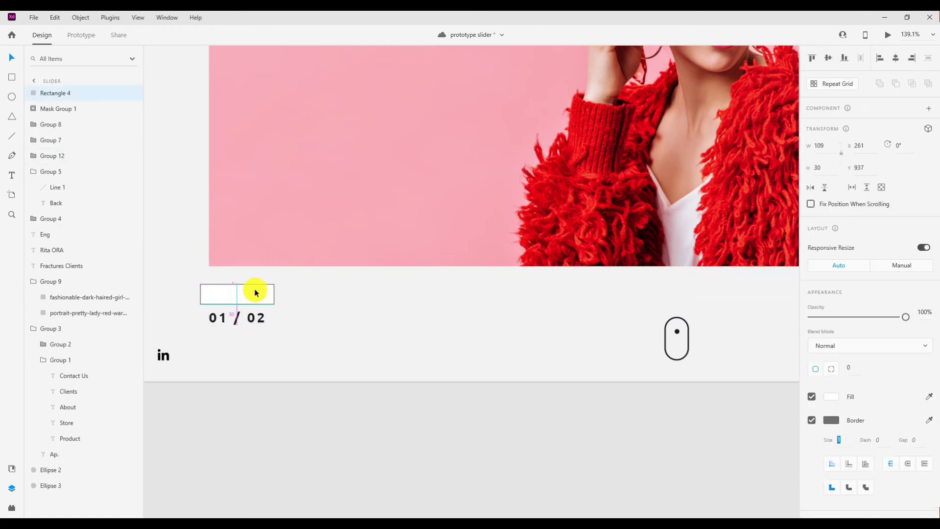
{"action": "left_click", "coordinate": [251, 318], "text": "shift"}
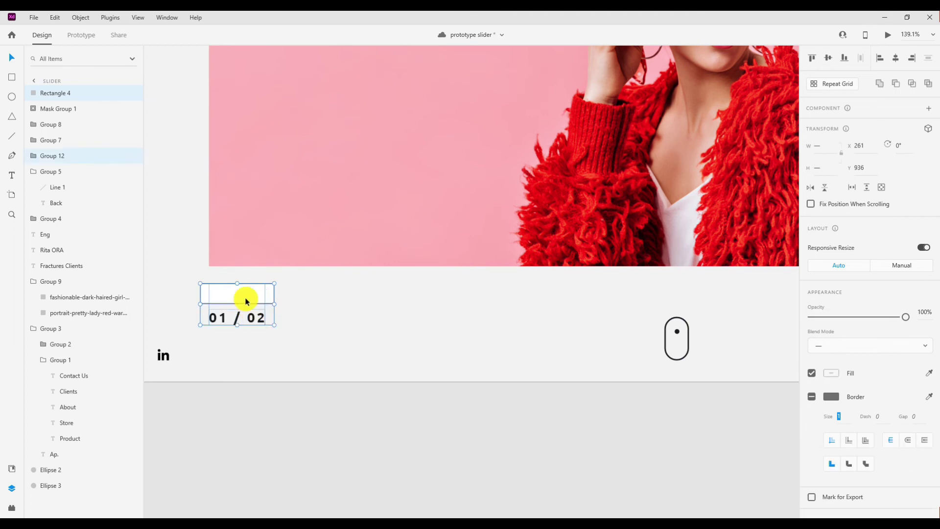
{"action": "right_click", "coordinate": [248, 299]}
{"action": "left_click", "coordinate": [287, 158]}
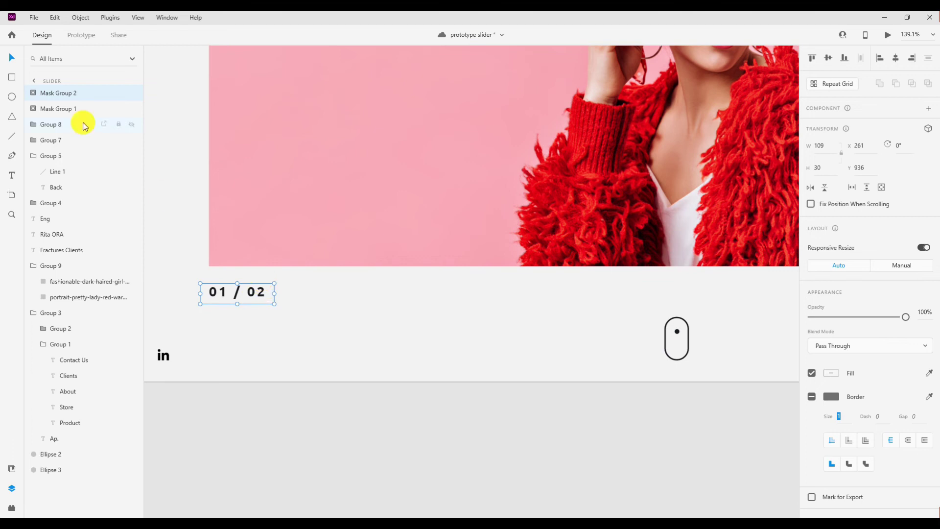
Inspect the masked counter group's contents, then exit mask editing.
{"action": "double_click", "coordinate": [267, 289]}
{"action": "key", "text": "Escape"}
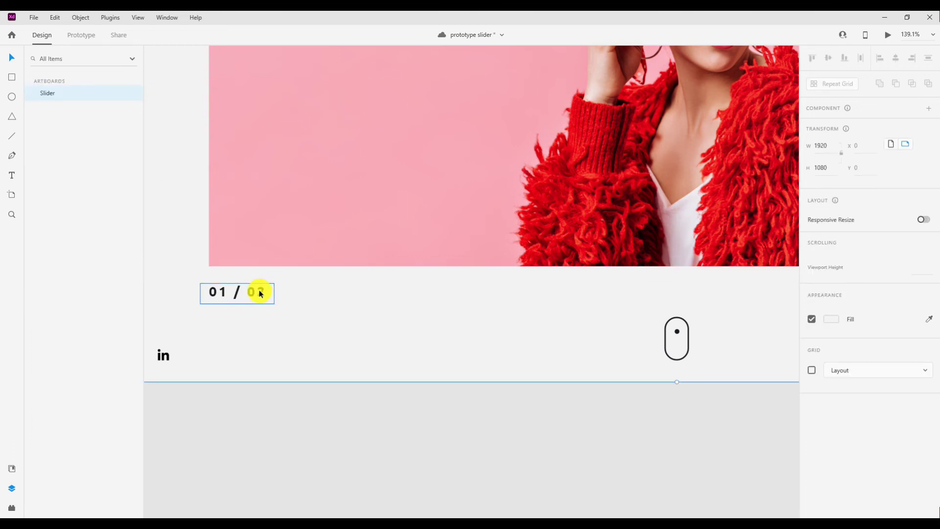
{"action": "left_click", "coordinate": [261, 289]}
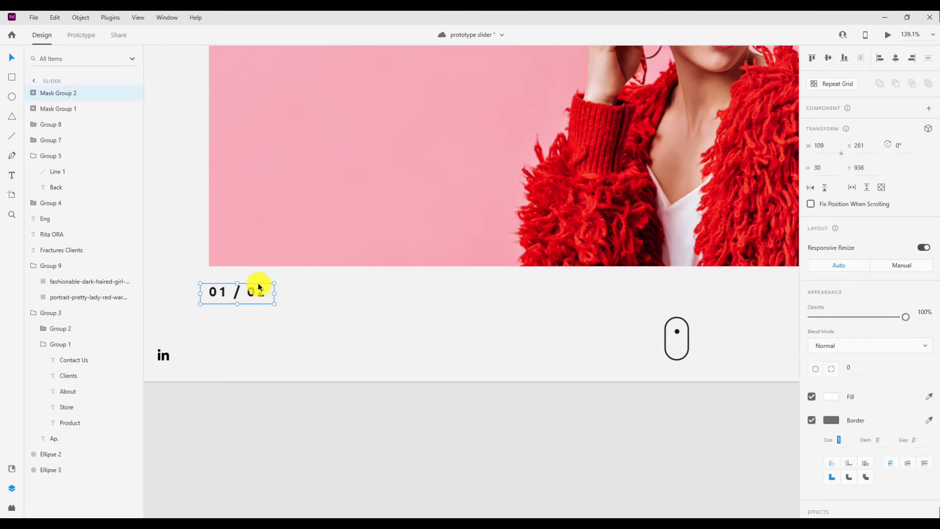
{"action": "double_click", "coordinate": [258, 286]}
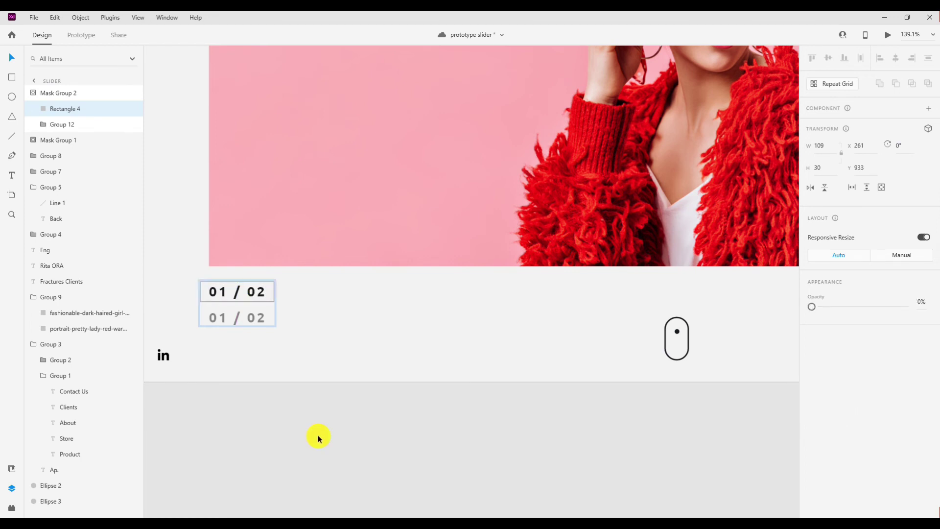
{"action": "left_click", "coordinate": [317, 437]}
{"action": "scroll", "coordinate": [227, 347], "scroll_direction": "down", "scroll_amount": 3}
{"action": "scroll", "coordinate": [291, 352], "scroll_direction": "down", "scroll_amount": 5}
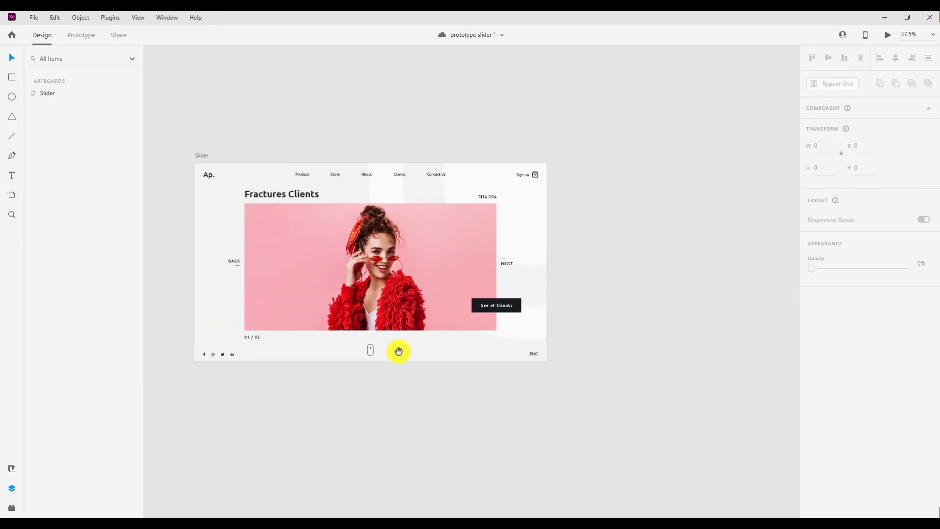
Duplicate the Slider artboard.
{"action": "left_click", "coordinate": [197, 158]}
{"action": "scroll", "coordinate": [198, 159], "scroll_direction": "down", "scroll_amount": 3}
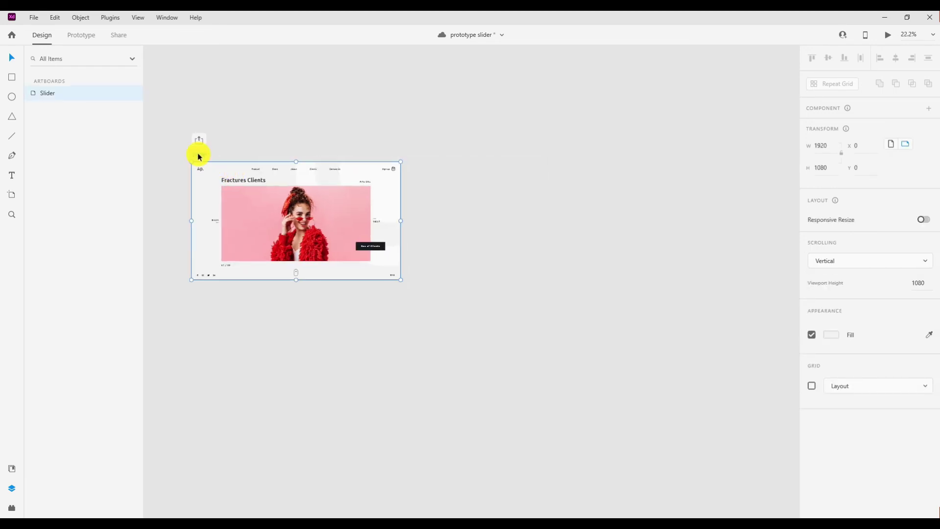
{"action": "key", "text": "ctrl+d"}
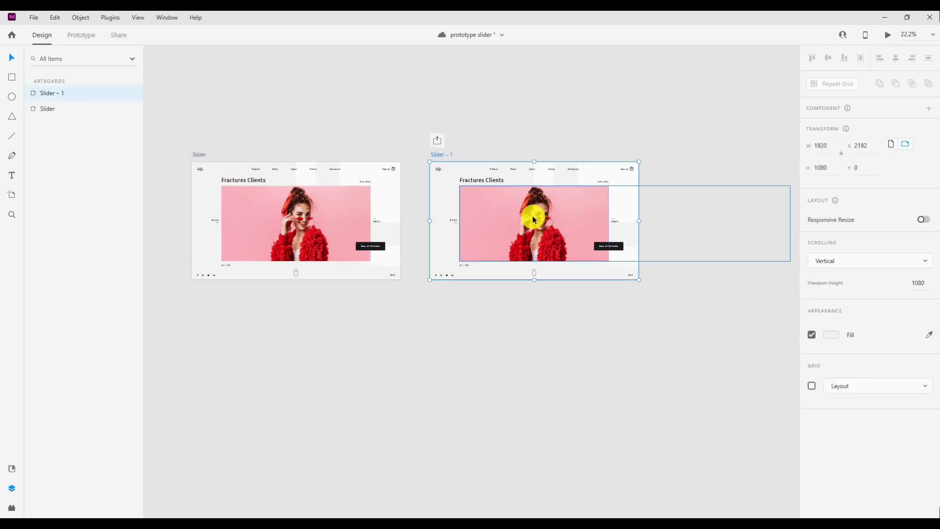
{"action": "scroll", "coordinate": [531, 220], "scroll_direction": "up", "scroll_amount": 3}
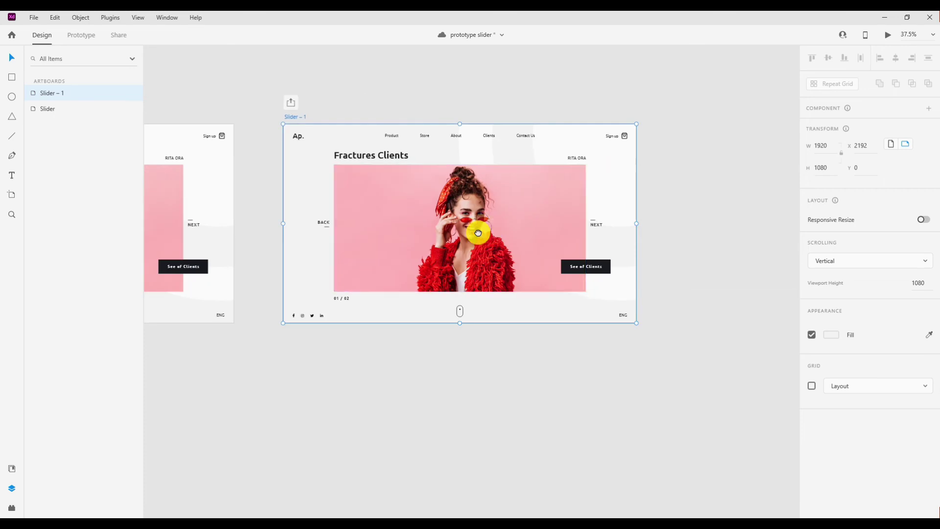
Nudge the photo strip left in the copied artboard to show the next slide.
{"action": "left_click", "coordinate": [477, 235]}
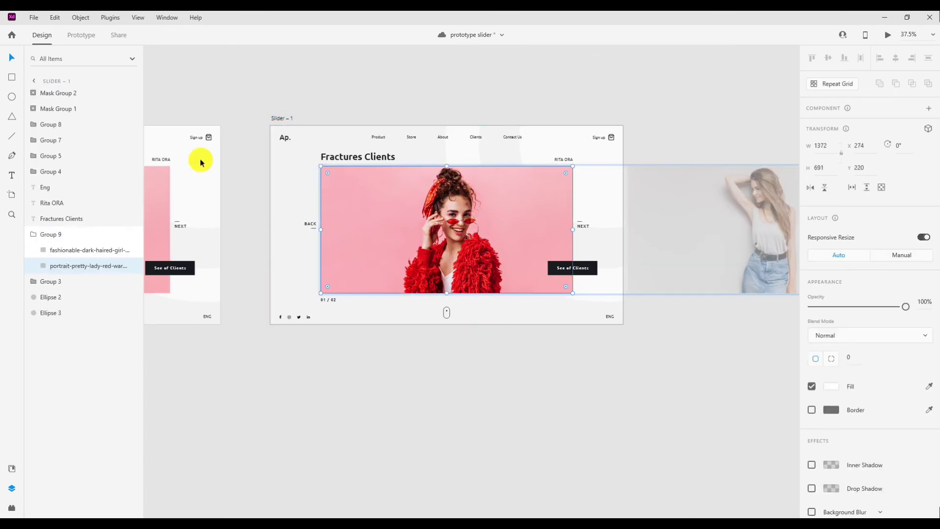
{"action": "left_click", "coordinate": [57, 243]}
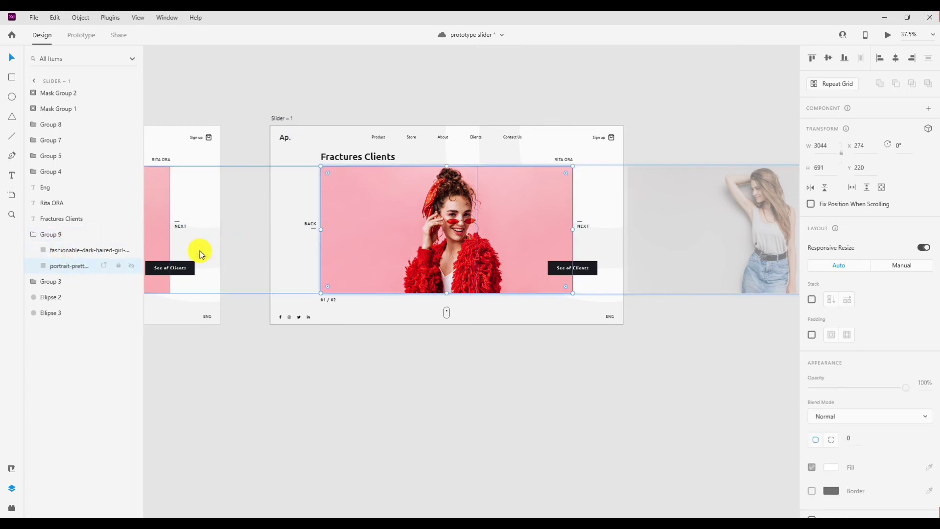
{"action": "left_click", "coordinate": [65, 266]}
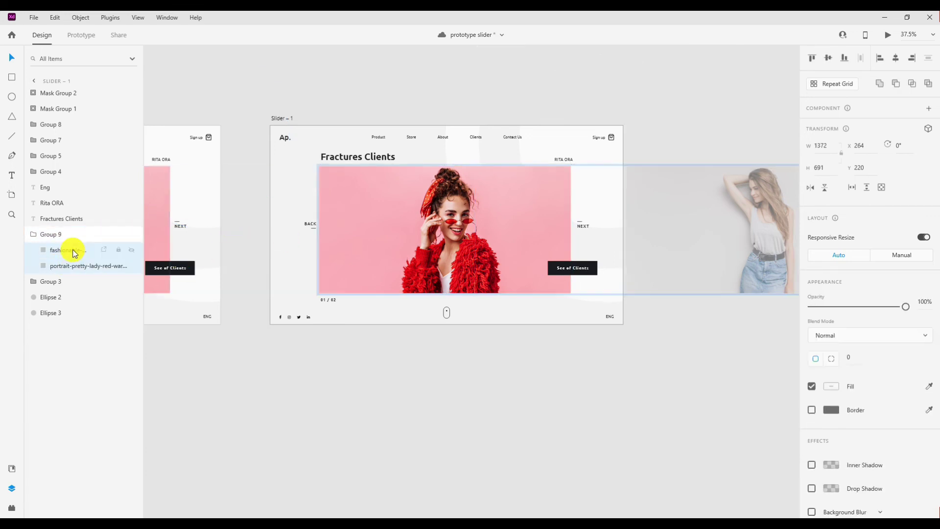
{"action": "key", "text": "shift+Left"}
{"action": "key", "text": "shift+Left"}
{"action": "key", "text": "shift+Left"}
{"action": "key", "text": "shift+Left"}
{"action": "key", "text": "shift+Left"}
{"action": "key", "text": "shift+Left"}
{"action": "key", "text": "shift+Left"}
{"action": "key", "text": "shift+Left"}
{"action": "key", "text": "shift+Left"}
{"action": "key", "text": "shift+Left"}
{"action": "key", "text": "shift+Left"}
{"action": "key", "text": "shift+Left"}
{"action": "key", "text": "shift+Left"}
{"action": "key", "text": "shift+Left"}
{"action": "key", "text": "shift+Left"}
{"action": "key", "text": "shift+Left"}
{"action": "key", "text": "shift+Left"}
{"action": "key", "text": "shift+Left"}
{"action": "key", "text": "shift+Left"}
{"action": "key", "text": "shift+Left"}
{"action": "key", "text": "shift+Left"}
{"action": "key", "text": "shift+Left"}
{"action": "key", "text": "shift+Left"}
{"action": "key", "text": "shift+Left"}
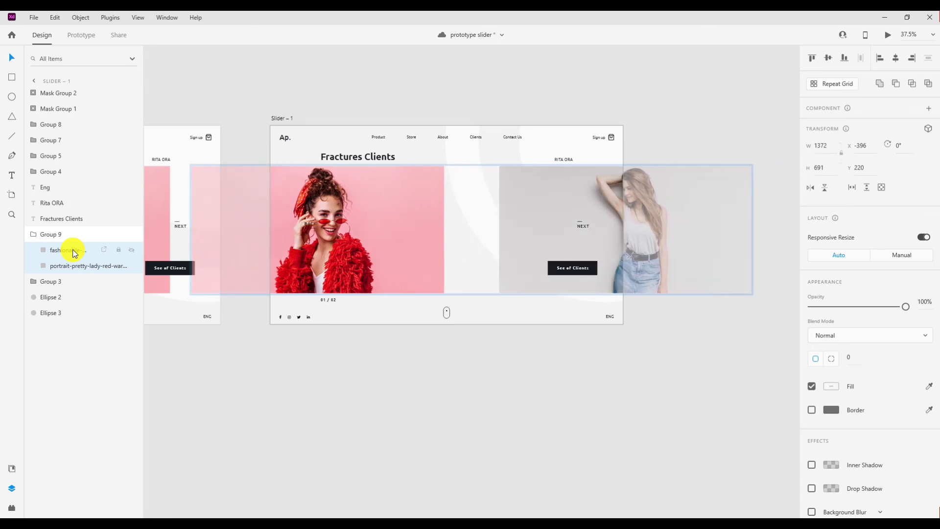
{"action": "key", "text": "shift+Left"}
{"action": "key", "text": "shift+Left"}
{"action": "key", "text": "shift+Left"}
{"action": "key", "text": "shift+Left"}
{"action": "key", "text": "shift+Left"}
{"action": "key", "text": "shift+Left"}
{"action": "key", "text": "shift+Left"}
{"action": "key", "text": "shift+Left"}
{"action": "key", "text": "shift+Left"}
{"action": "key", "text": "shift+Left"}
{"action": "key", "text": "shift+Left"}
{"action": "key", "text": "shift+Left"}
{"action": "key", "text": "shift+Left"}
{"action": "key", "text": "shift+Left"}
{"action": "key", "text": "shift+Left"}
{"action": "key", "text": "shift+Left"}
{"action": "key", "text": "shift+Left"}
{"action": "key", "text": "shift+Left"}
{"action": "key", "text": "shift+Left"}
{"action": "key", "text": "shift+Left"}
{"action": "key", "text": "shift+Left"}
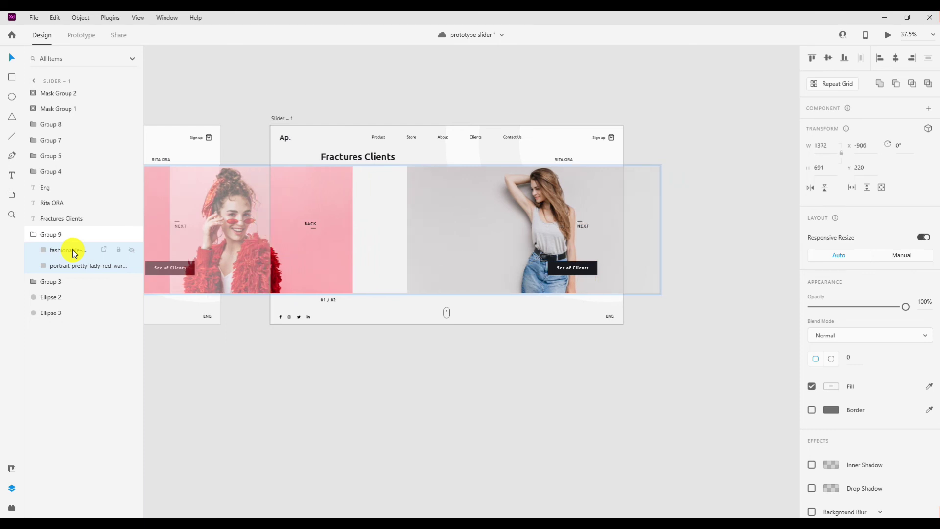
{"action": "key", "text": "shift+Left"}
{"action": "key", "text": "shift+Left"}
{"action": "key", "text": "shift+Left"}
{"action": "key", "text": "shift+Left"}
{"action": "key", "text": "shift+Left"}
{"action": "key", "text": "shift+Left"}
{"action": "key", "text": "shift+Left"}
{"action": "key", "text": "shift+Left"}
{"action": "key", "text": "shift+Left"}
{"action": "key", "text": "shift+Left"}
{"action": "key", "text": "shift+Left"}
{"action": "key", "text": "shift+Left"}
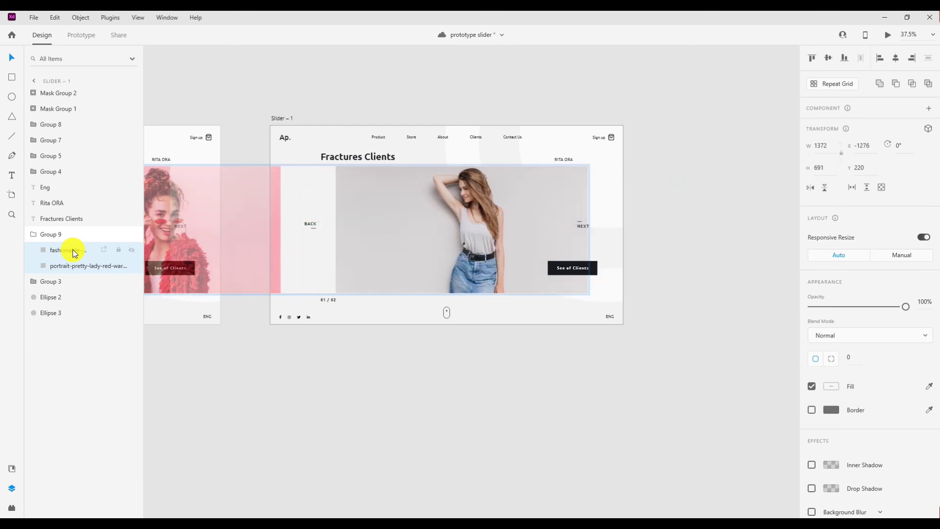
{"action": "key", "text": "shift+Left"}
{"action": "key", "text": "shift+Left"}
{"action": "key", "text": "shift+Left"}
{"action": "key", "text": "shift+Left"}
{"action": "key", "text": "shift+Left"}
{"action": "key", "text": "shift+Left"}
{"action": "key", "text": "shift+Right"}
{"action": "key", "text": "shift+Right"}
{"action": "key", "text": "shift+Right"}
{"action": "key", "text": "shift+Right"}
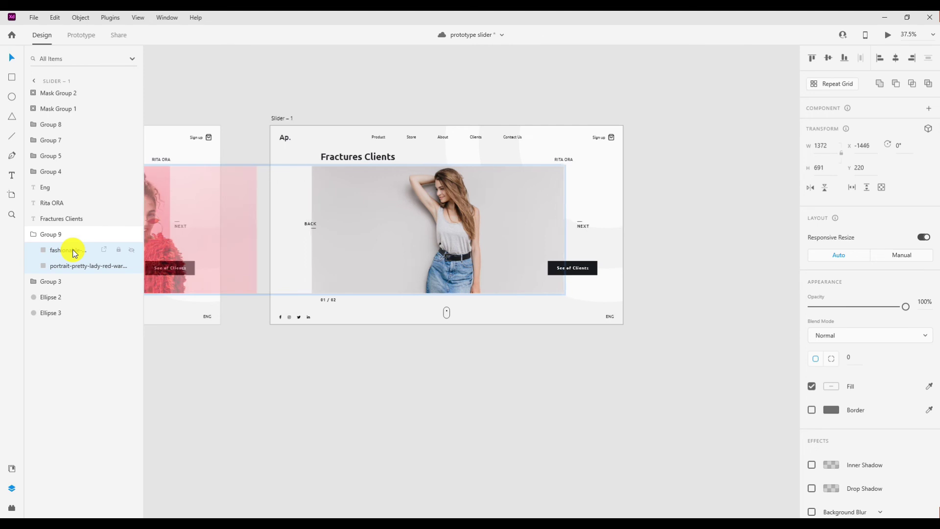
{"action": "key", "text": "shift+Right"}
{"action": "key", "text": "shift+Right"}
{"action": "key", "text": "shift+Right"}
{"action": "key", "text": "shift+Right"}
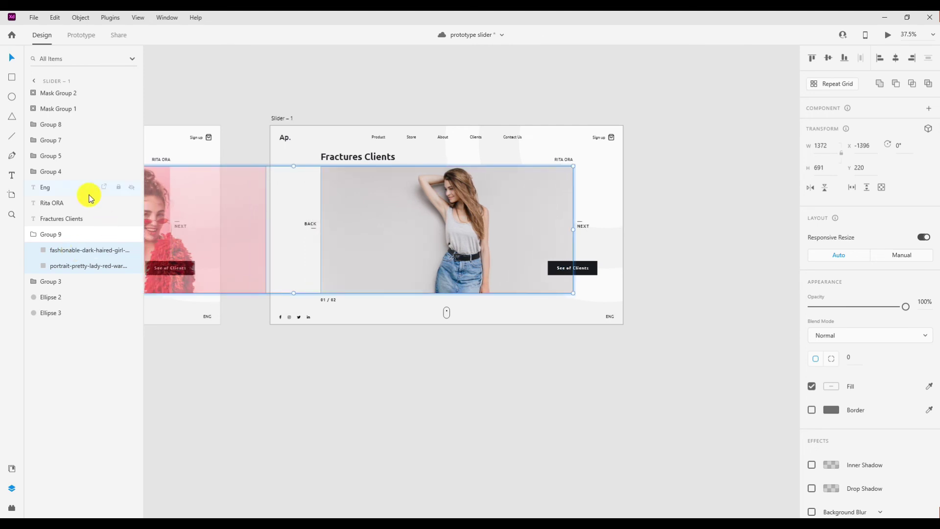
{"action": "scroll", "coordinate": [389, 225], "scroll_direction": "up", "scroll_amount": 1}
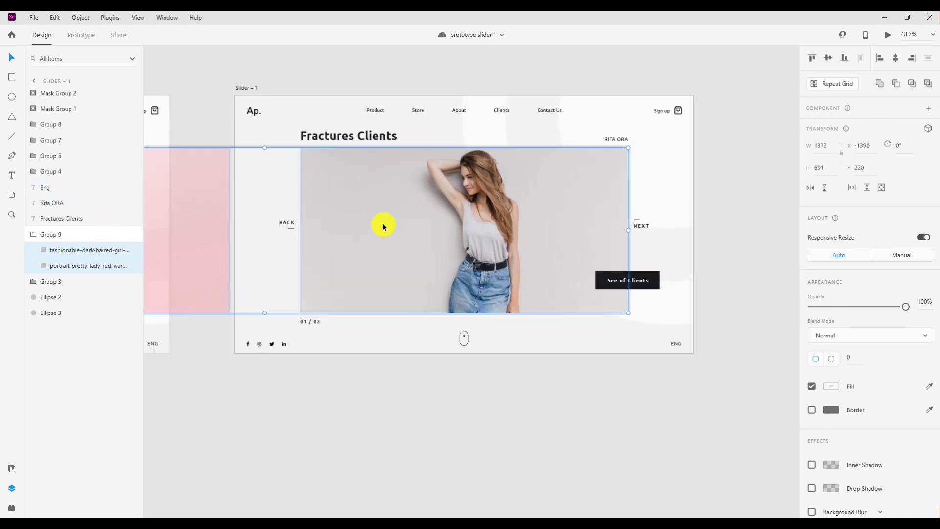
{"action": "scroll", "coordinate": [382, 224], "scroll_direction": "down", "scroll_amount": 1}
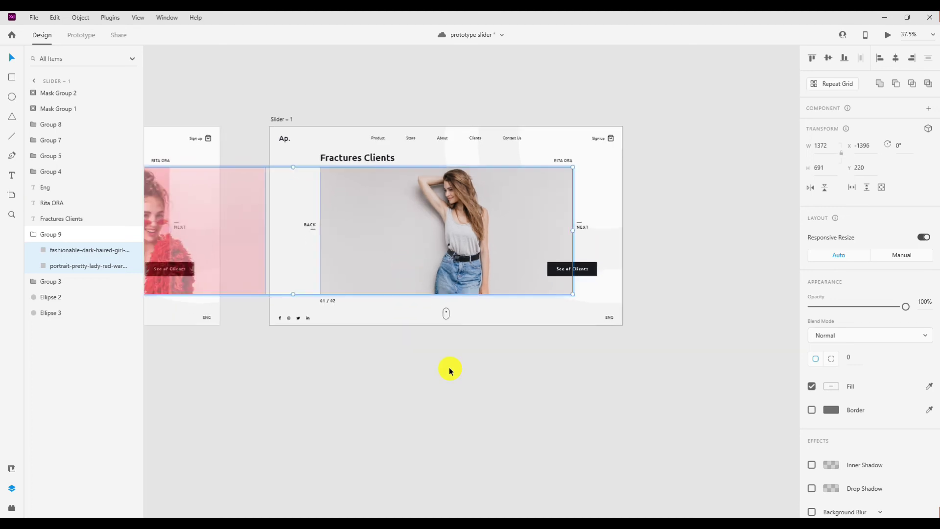
Clear the selection and select the Slider – 1 artboard.
{"action": "left_click", "coordinate": [449, 370]}
{"action": "scroll", "coordinate": [448, 367], "scroll_direction": "down", "scroll_amount": 2}
{"action": "scroll", "coordinate": [256, 220], "scroll_direction": "right", "scroll_amount": 2}
{"action": "left_click", "coordinate": [250, 219]}
Duplicate Slider – 1 as Slider – 2.
{"action": "key", "text": "ctrl+d"}
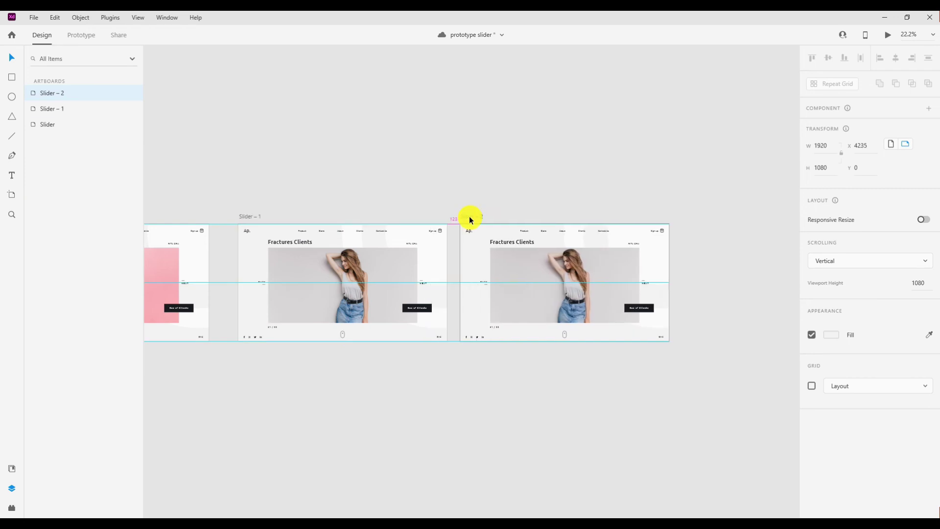
{"action": "scroll", "coordinate": [538, 301], "scroll_direction": "right", "scroll_amount": 2}
{"action": "scroll", "coordinate": [492, 296], "scroll_direction": "up", "scroll_amount": 3}
{"action": "scroll", "coordinate": [494, 306], "scroll_direction": "right", "scroll_amount": 1}
Inside the See of Clients mask, move the button group up 100 px.
{"action": "double_click", "coordinate": [481, 306]}
{"action": "left_click", "coordinate": [68, 140]}
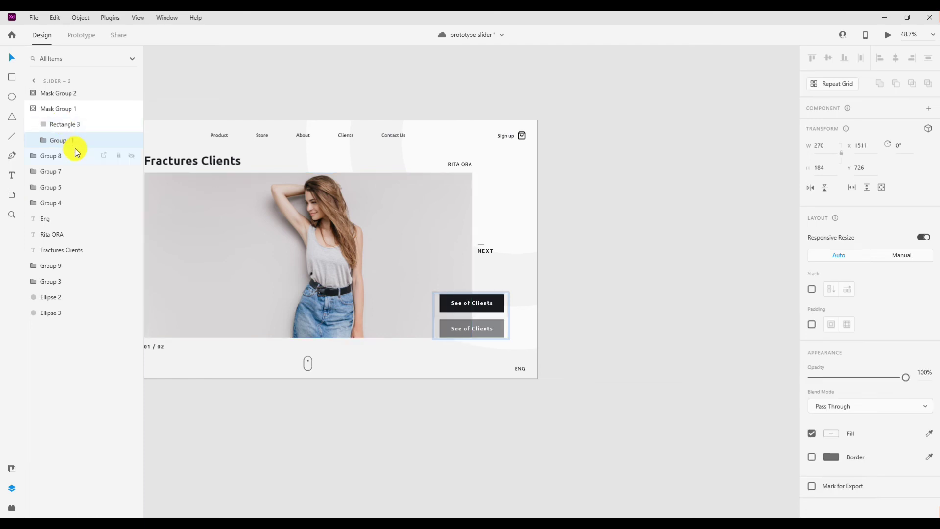
{"action": "key", "text": "shift+Up"}
{"action": "key", "text": "shift+Up"}
{"action": "key", "text": "shift+Up"}
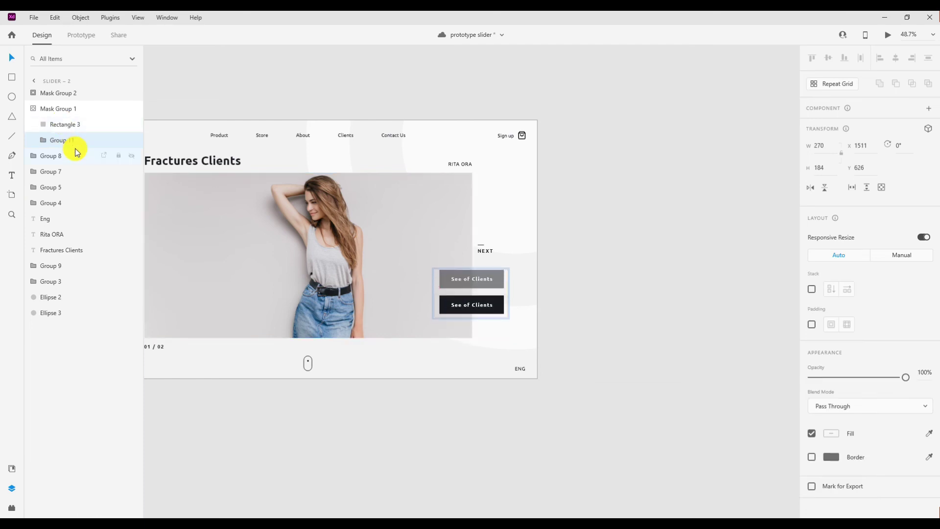
{"action": "left_click_drag", "start_coordinate": [348, 336], "coordinate": [435, 321]}
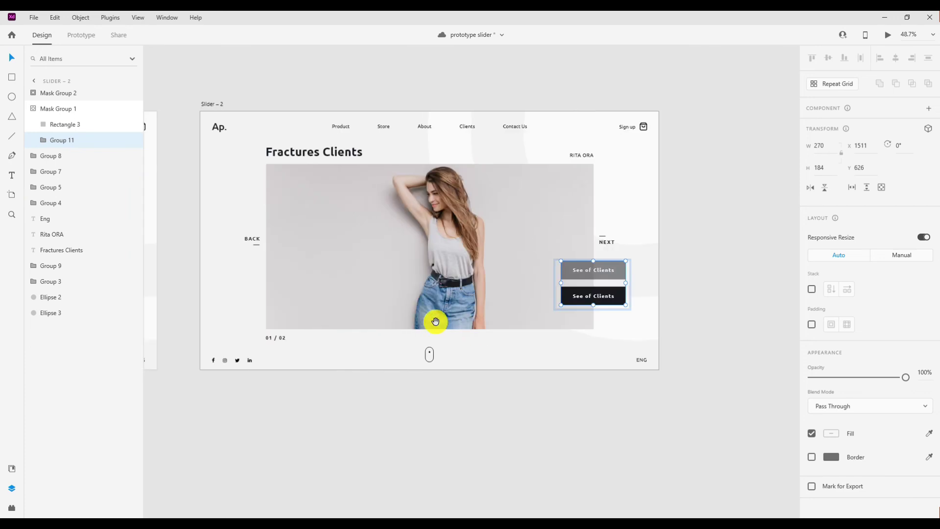
{"action": "left_click", "coordinate": [275, 337]}
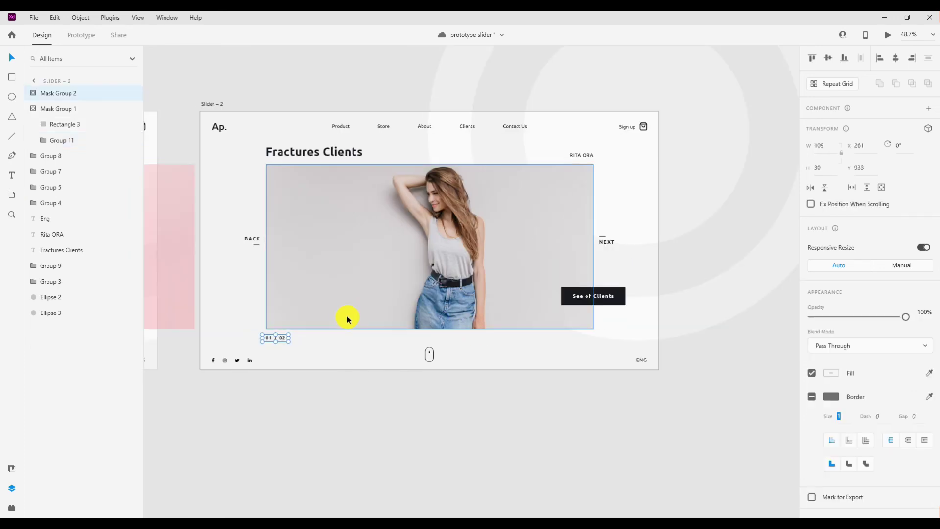
{"action": "scroll", "coordinate": [347, 316], "scroll_direction": "down", "scroll_amount": 3, "text": "ctrl"}
{"action": "left_click", "coordinate": [162, 175]}
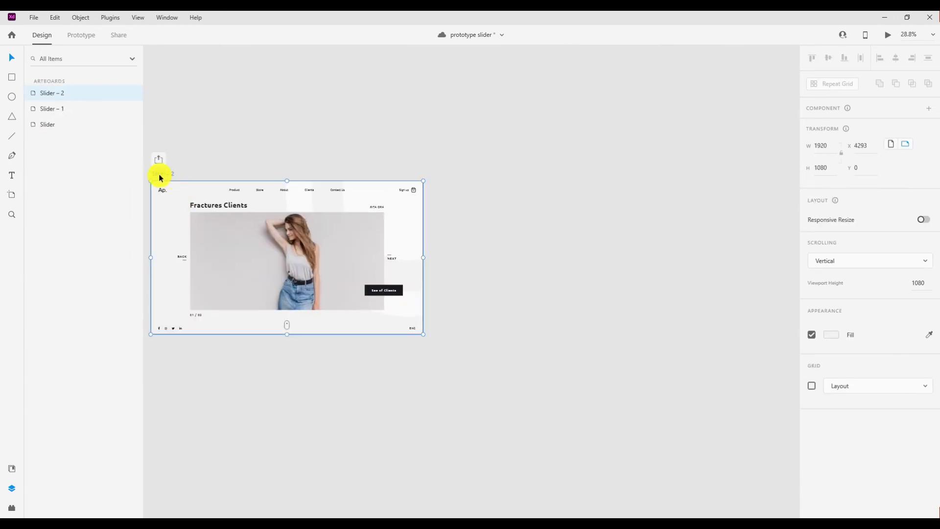
{"action": "key", "text": "ctrl+d"}
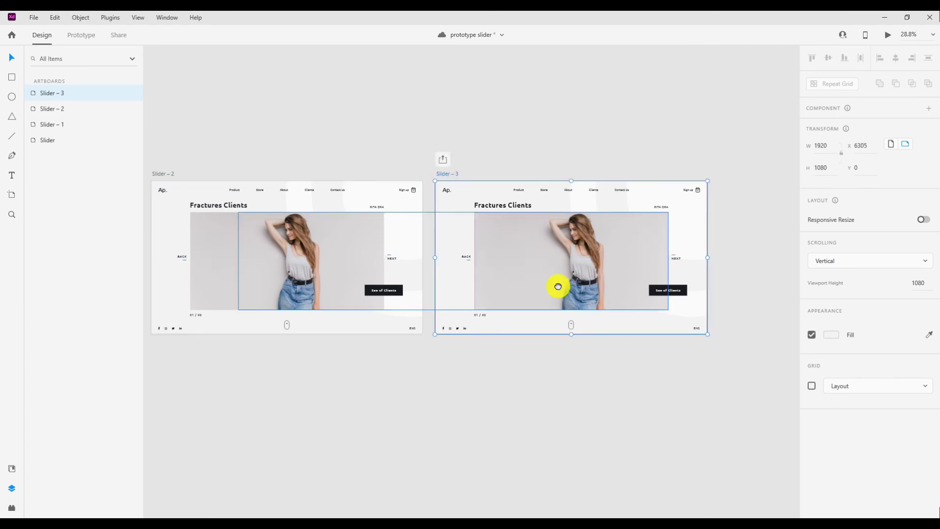
{"action": "left_click_drag", "start_coordinate": [558, 287], "coordinate": [369, 306]}
{"action": "scroll", "coordinate": [368, 306], "scroll_direction": "up", "scroll_amount": 5}
{"action": "left_click", "coordinate": [210, 321]}
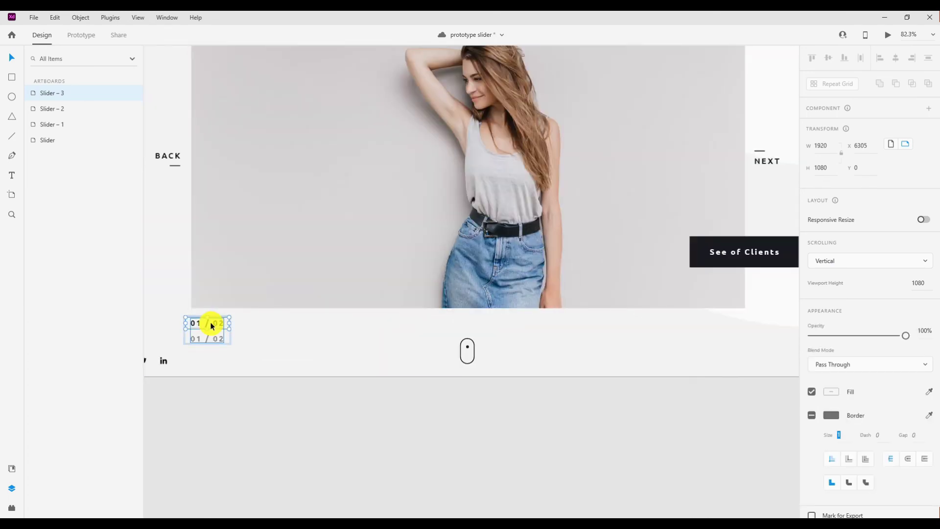
{"action": "left_click", "coordinate": [51, 119]}
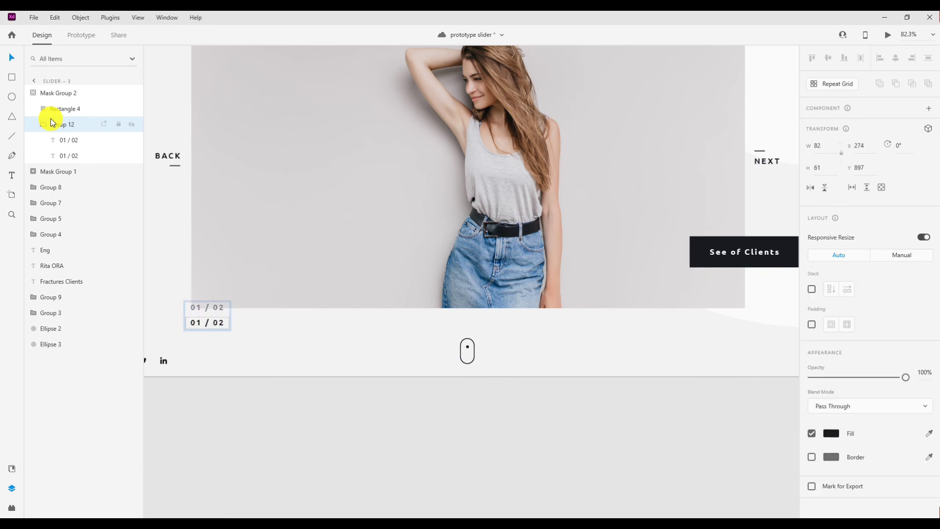
{"action": "scroll", "coordinate": [304, 246], "scroll_direction": "down", "scroll_amount": 3}
{"action": "scroll", "coordinate": [268, 275], "scroll_direction": "up", "scroll_amount": 2}
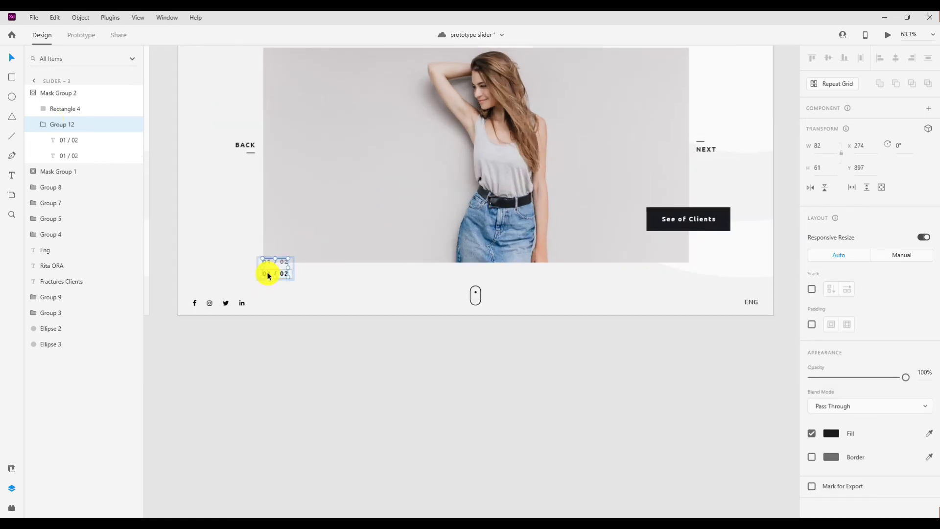
{"action": "key", "text": "Up"}
{"action": "scroll", "coordinate": [289, 294], "scroll_direction": "down", "scroll_amount": 3}
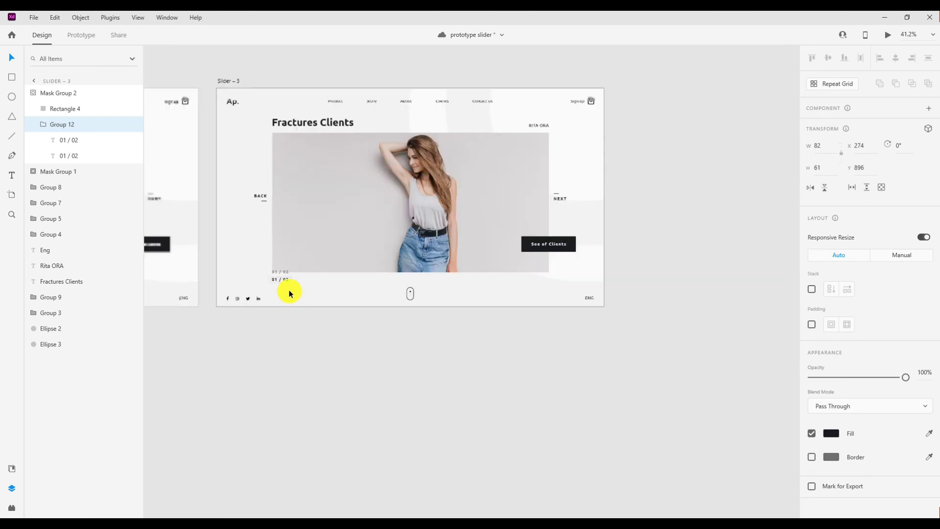
{"action": "scroll", "coordinate": [282, 284], "scroll_direction": "up", "scroll_amount": 1}
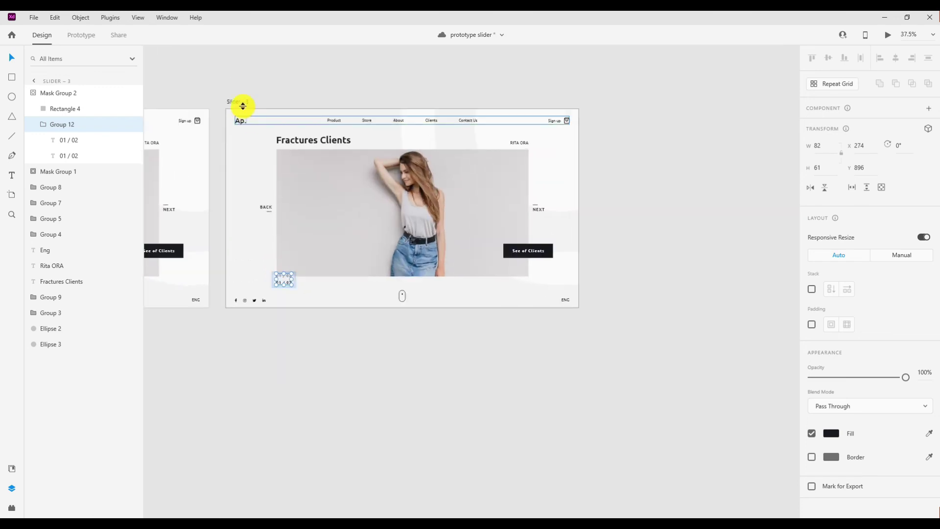
{"action": "key", "text": "Escape"}
{"action": "key", "text": "Escape"}
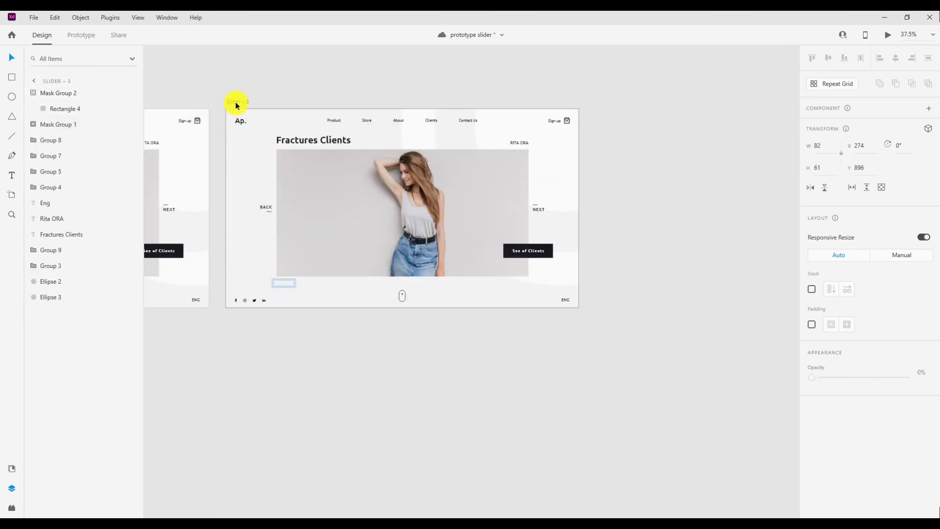
{"action": "left_click", "coordinate": [240, 103]}
Delete the extra Slider – 3 and relabel Slider – 2's lower counter text 02 / 01.
{"action": "key", "text": "Delete"}
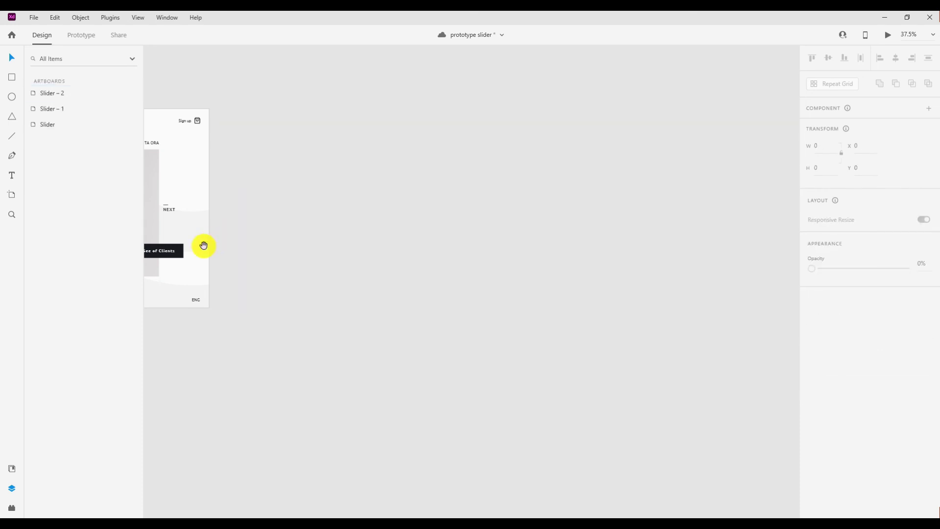
{"action": "scroll", "coordinate": [204, 246], "scroll_direction": "left", "scroll_amount": 5}
{"action": "scroll", "coordinate": [203, 289], "scroll_direction": "up", "scroll_amount": 3}
{"action": "left_click", "coordinate": [235, 293]}
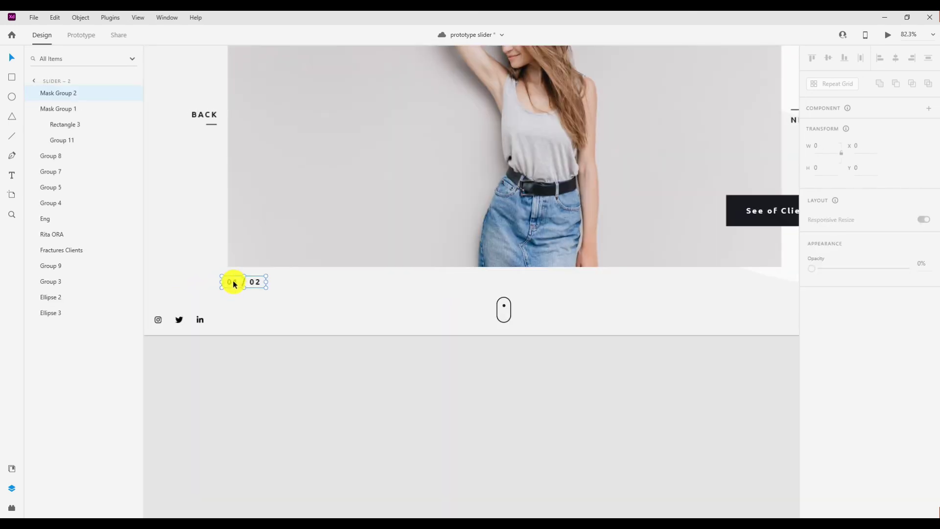
{"action": "left_click", "coordinate": [236, 297]}
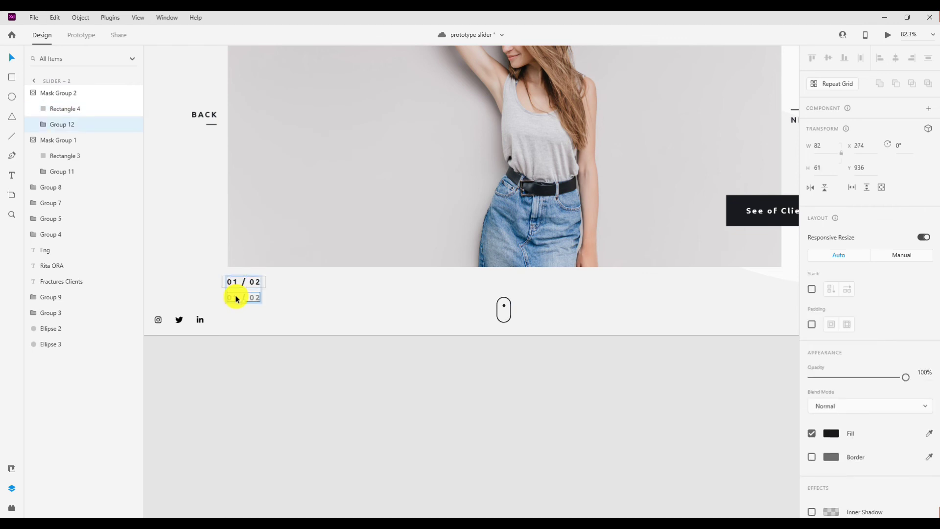
{"action": "double_click", "coordinate": [236, 296]}
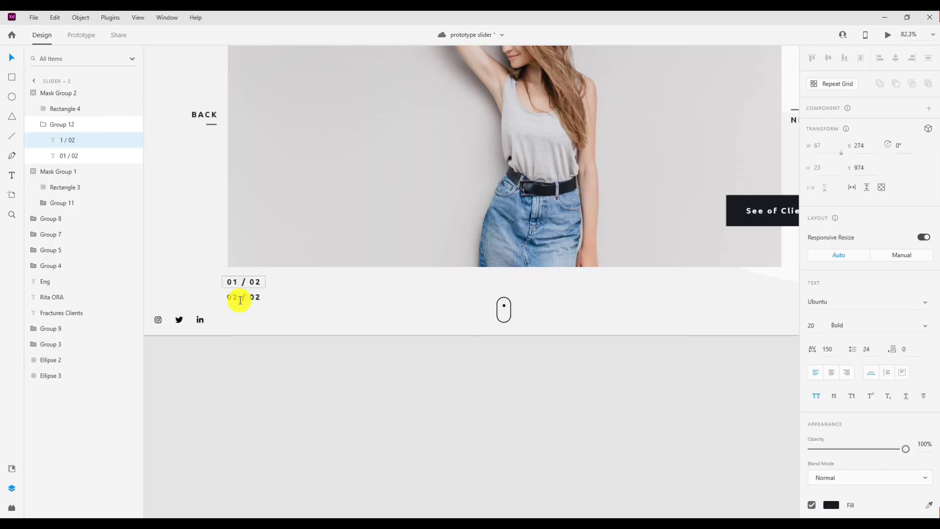
{"action": "key", "text": "Escape"}
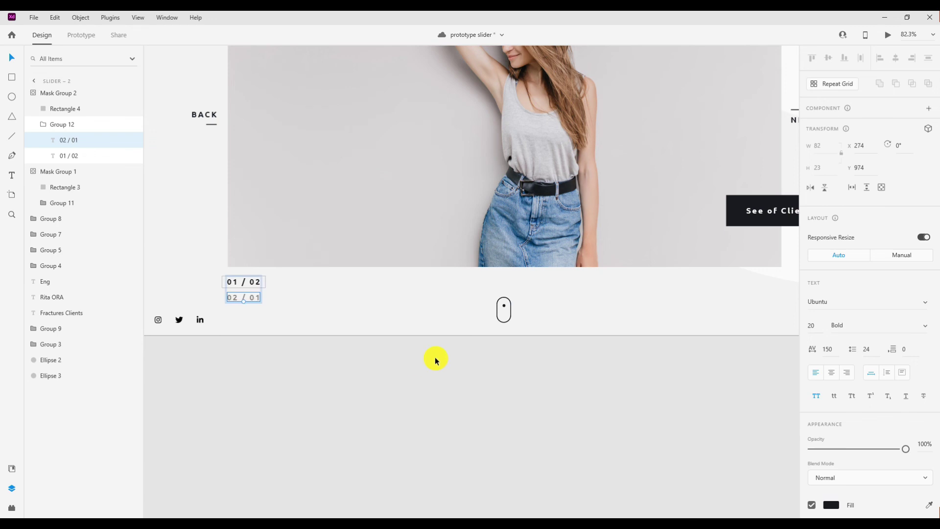
Duplicate Slider – 2 as Slider – 3.
{"action": "scroll", "coordinate": [430, 372], "scroll_direction": "down", "scroll_amount": 4}
{"action": "scroll", "coordinate": [498, 386], "scroll_direction": "down", "scroll_amount": 3}
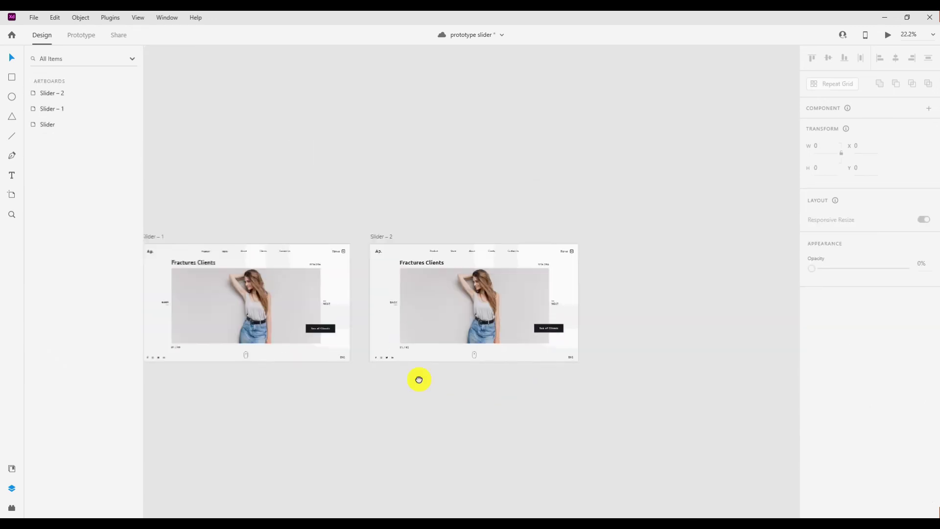
{"action": "scroll", "coordinate": [419, 380], "scroll_direction": "right", "scroll_amount": 3}
{"action": "left_click", "coordinate": [295, 224]}
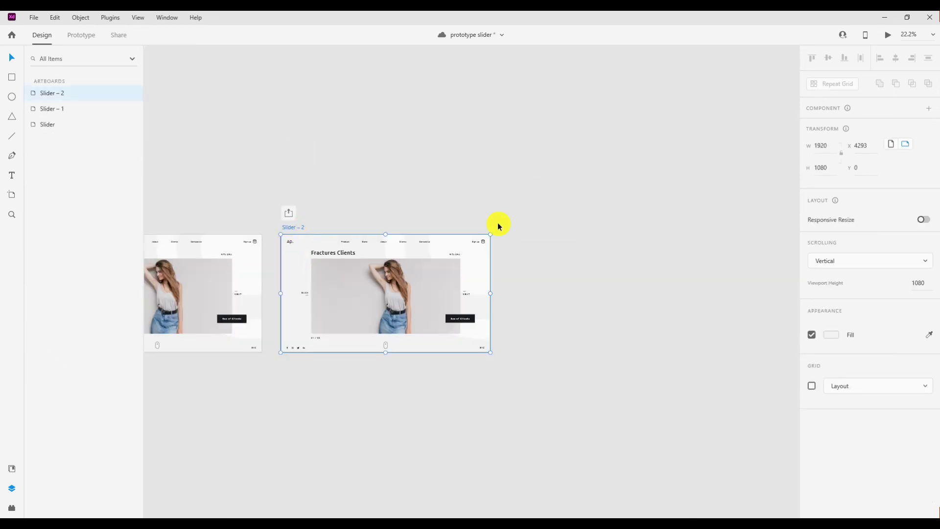
{"action": "key", "text": "ctrl+d"}
{"action": "scroll", "coordinate": [563, 304], "scroll_direction": "right", "scroll_amount": 2}
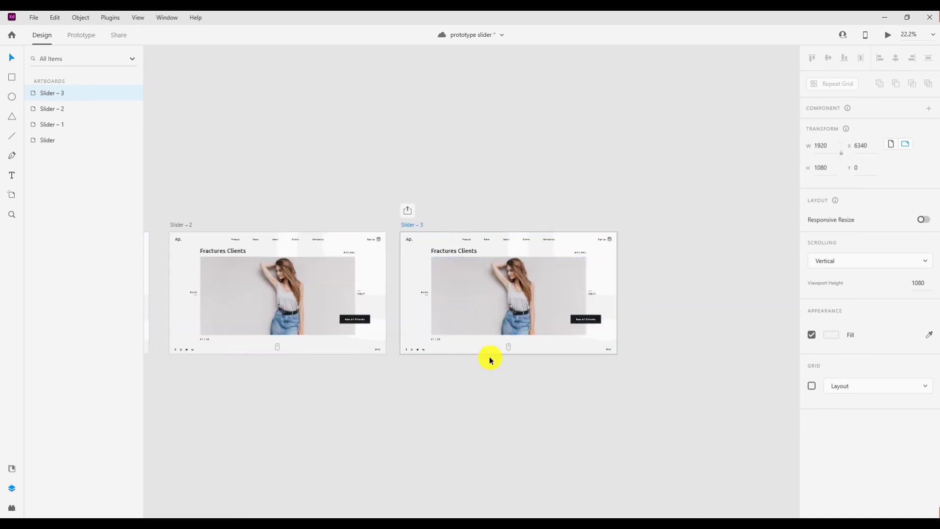
{"action": "scroll", "coordinate": [489, 360], "scroll_direction": "up", "scroll_amount": 3}
On Slider – 3, move the stacked counter labels up so 02 / 01 shows.
{"action": "double_click", "coordinate": [354, 342]}
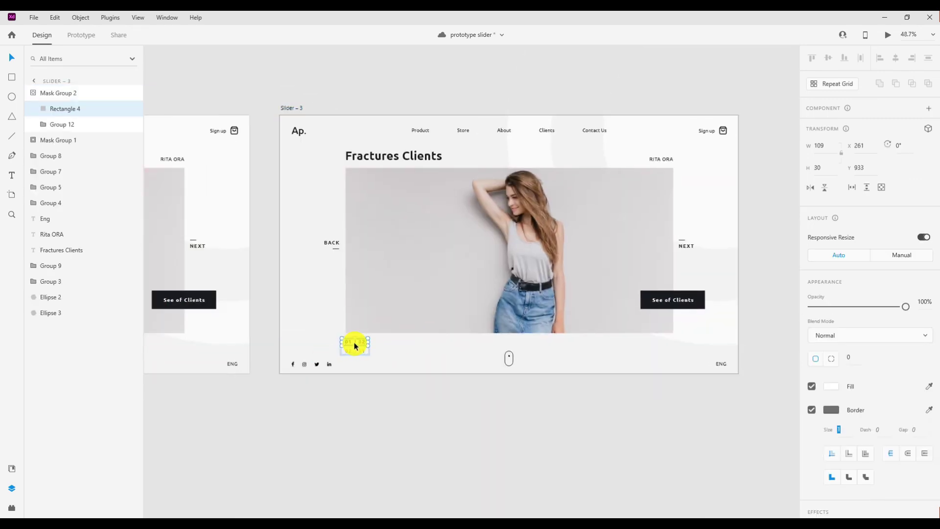
{"action": "scroll", "coordinate": [354, 342], "scroll_direction": "up", "scroll_amount": 1}
{"action": "scroll", "coordinate": [354, 342], "scroll_direction": "up", "scroll_amount": 2}
{"action": "left_click", "coordinate": [60, 125]}
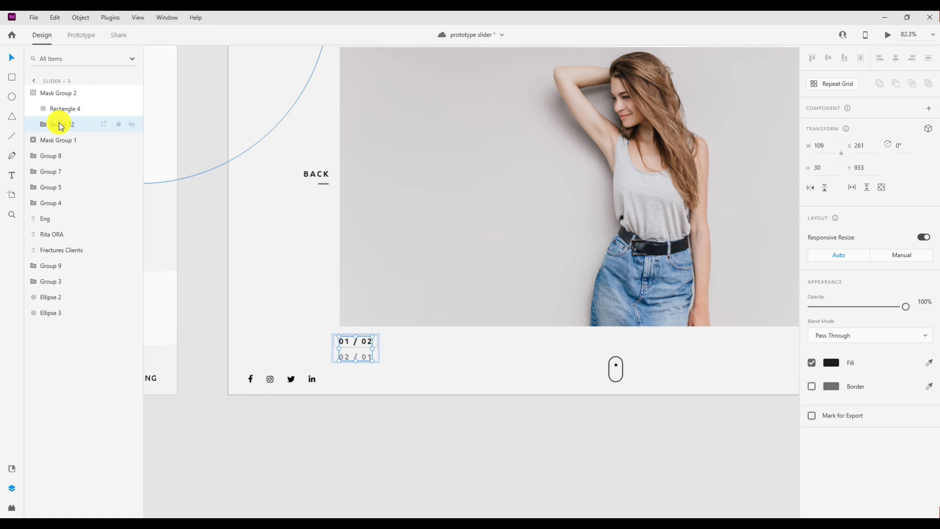
{"action": "key", "text": "shift+Up"}
{"action": "key", "text": "shift+Up"}
{"action": "key", "text": "shift+Up"}
{"action": "key", "text": "shift+Up"}
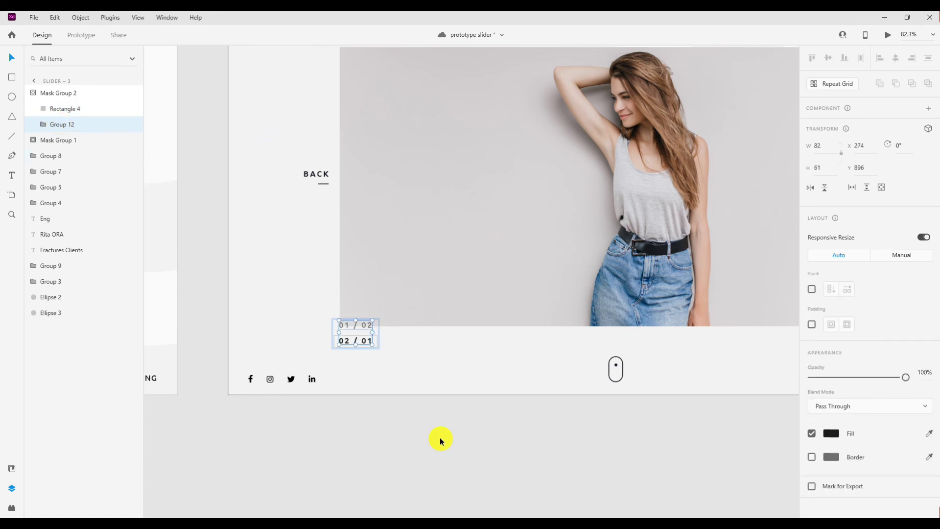
{"action": "key", "text": "0"}
{"action": "key", "text": "ctrl+0"}
{"action": "left_click", "coordinate": [80, 36]}
Wire NEXT on Slider to Slider – 1 with Auto-Animate, Ease In-Out, 0.4 s.
{"action": "scroll", "coordinate": [202, 290], "scroll_direction": "left", "scroll_amount": 3}
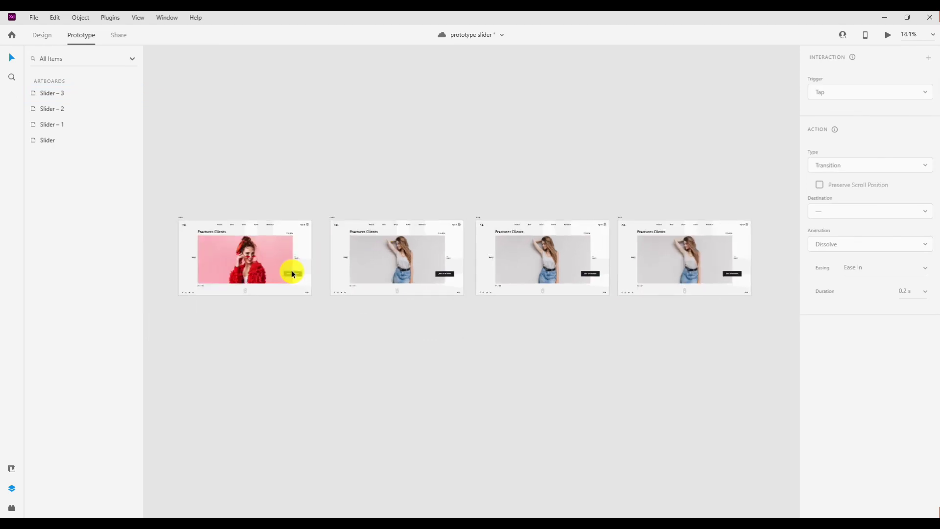
{"action": "scroll", "coordinate": [292, 270], "scroll_direction": "up", "scroll_amount": 5}
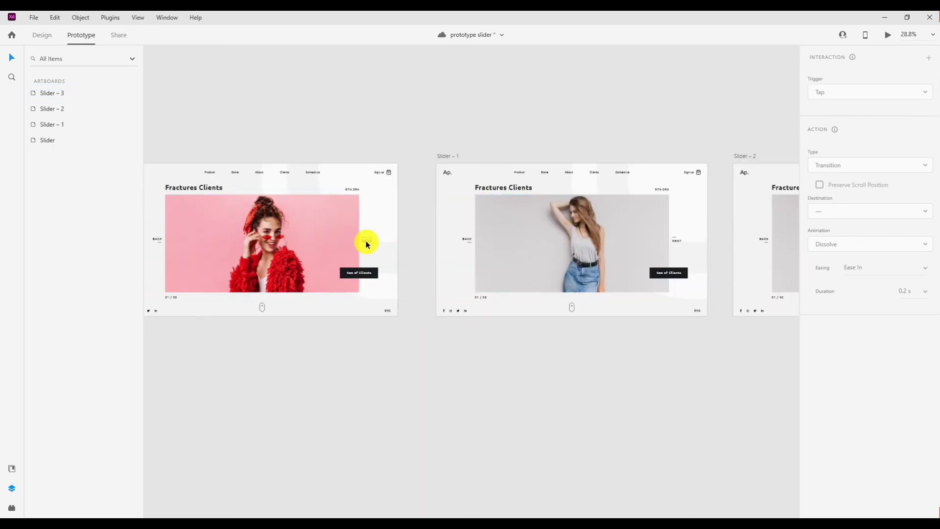
{"action": "left_click", "coordinate": [367, 244]}
{"action": "left_click_drag", "start_coordinate": [372, 240], "coordinate": [468, 255]}
{"action": "left_click", "coordinate": [884, 165]}
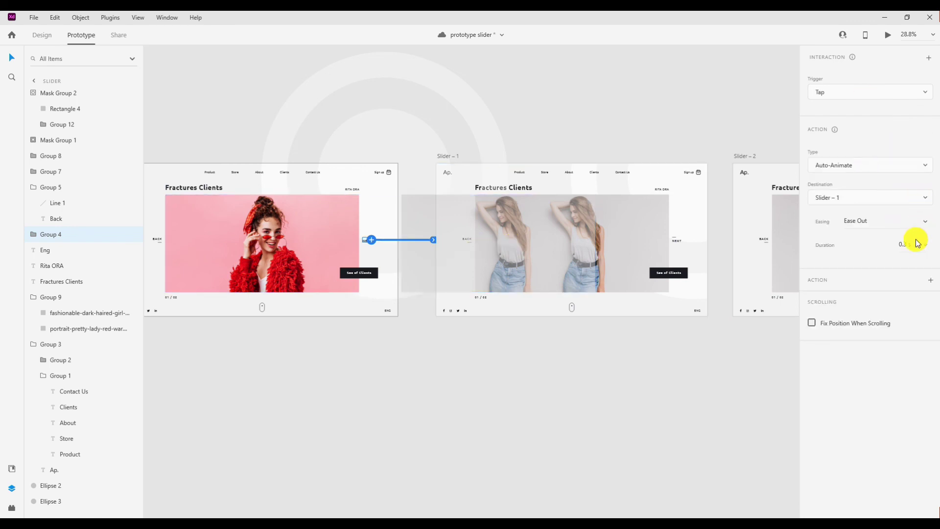
{"action": "left_click", "coordinate": [917, 222]}
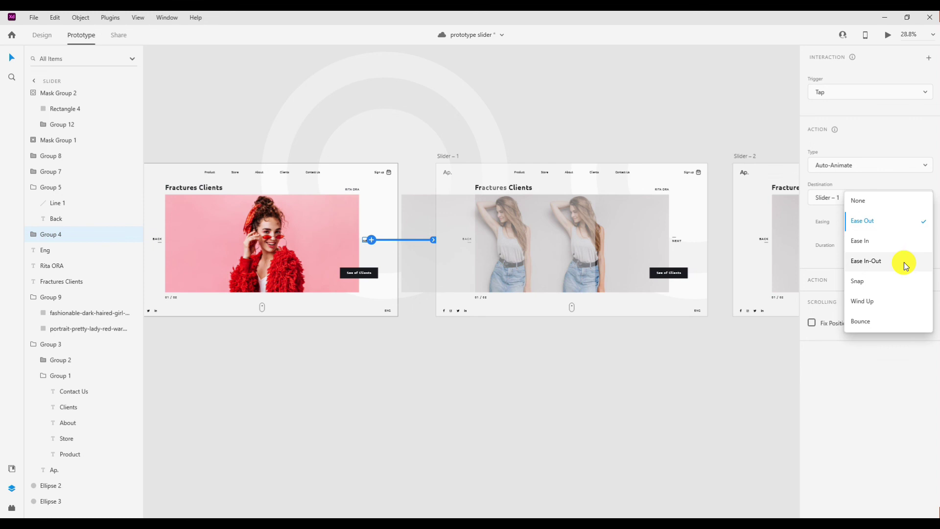
{"action": "left_click", "coordinate": [905, 265]}
{"action": "left_click", "coordinate": [910, 245]}
{"action": "left_click", "coordinate": [906, 235]}
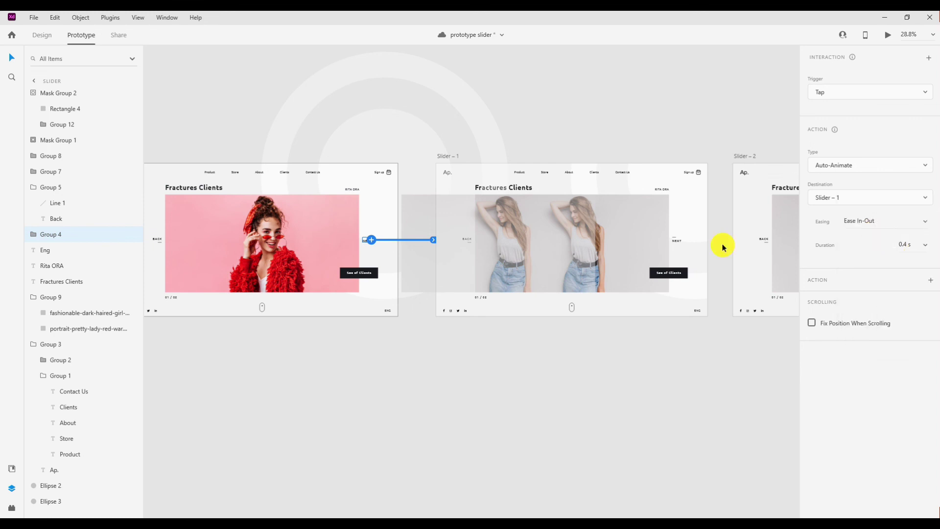
{"action": "scroll", "coordinate": [509, 246], "scroll_direction": "down", "scroll_amount": 3}
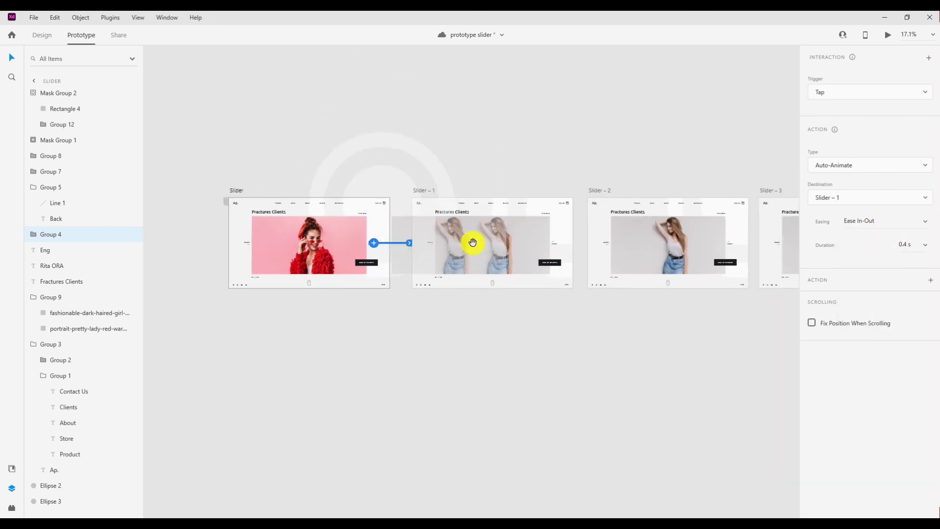
{"action": "left_click", "coordinate": [422, 192]}
Link Slider – 1 to Slider – 2 on a Time trigger, keeping 0.4 s.
{"action": "left_click_drag", "start_coordinate": [569, 234], "coordinate": [783, 135]}
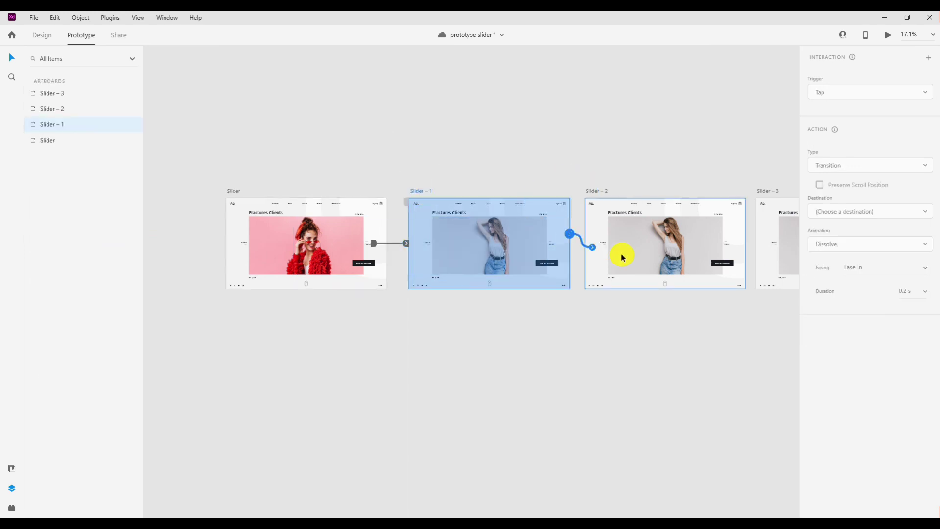
{"action": "left_click", "coordinate": [852, 95]}
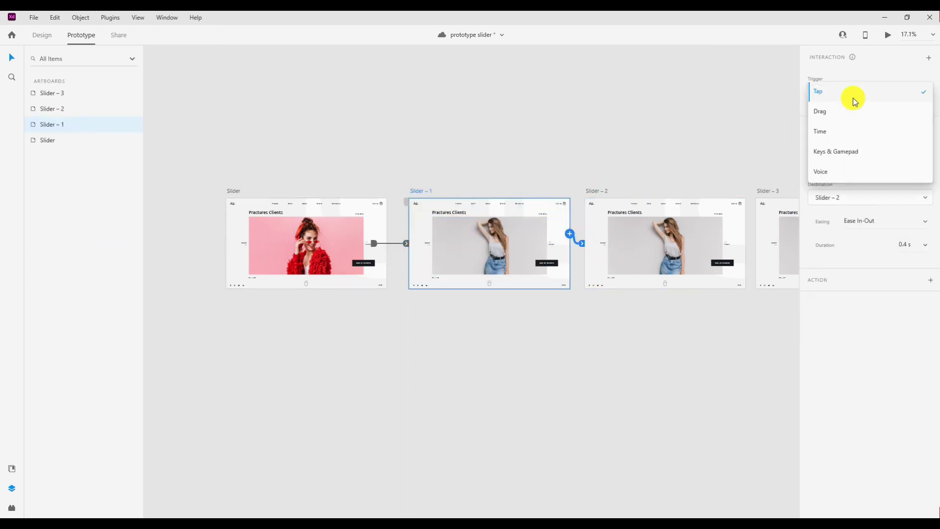
{"action": "left_click", "coordinate": [847, 130]}
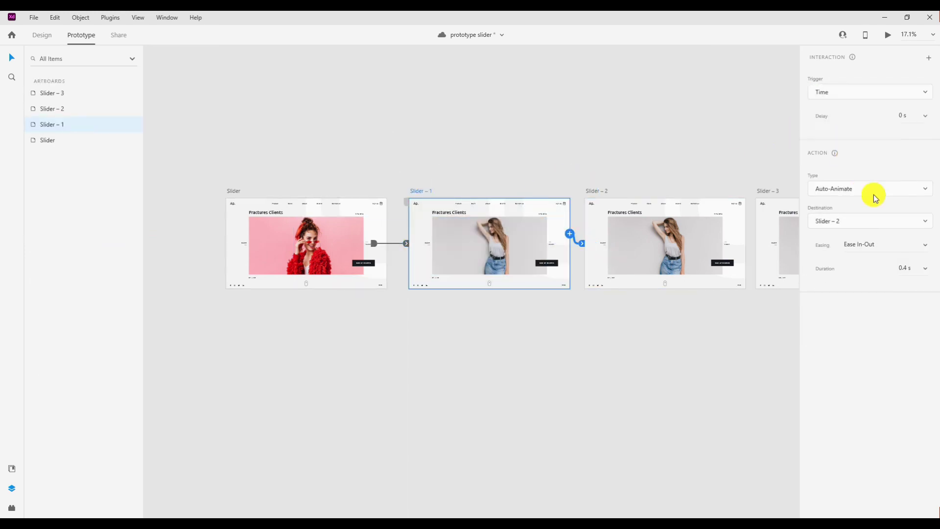
{"action": "left_click", "coordinate": [925, 269]}
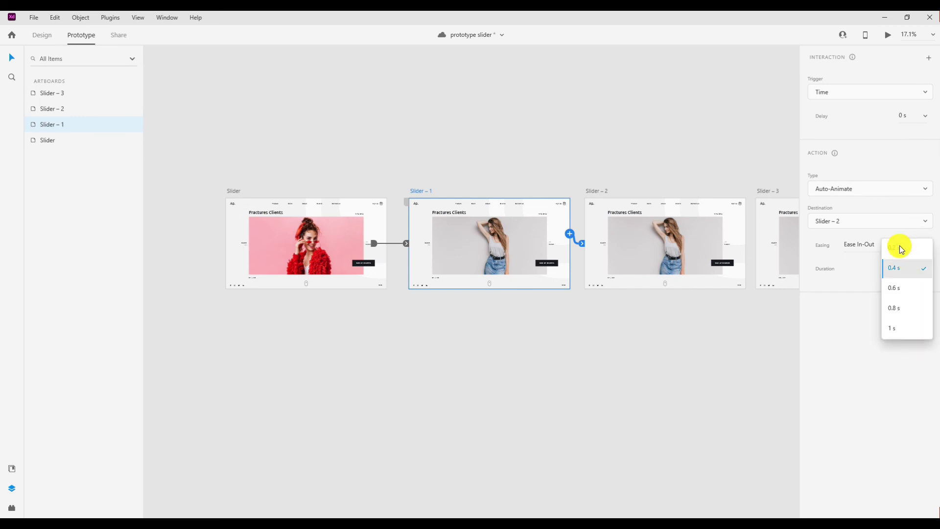
{"action": "key", "text": "Escape"}
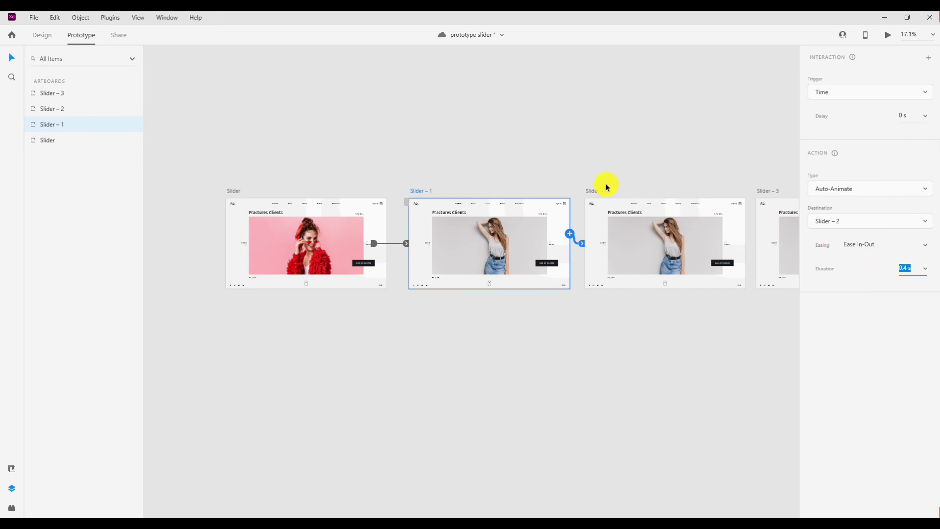
{"action": "left_click", "coordinate": [645, 175]}
Link Slider – 2 forward to Slider – 3.
{"action": "scroll", "coordinate": [612, 176], "scroll_direction": "right", "scroll_amount": 3}
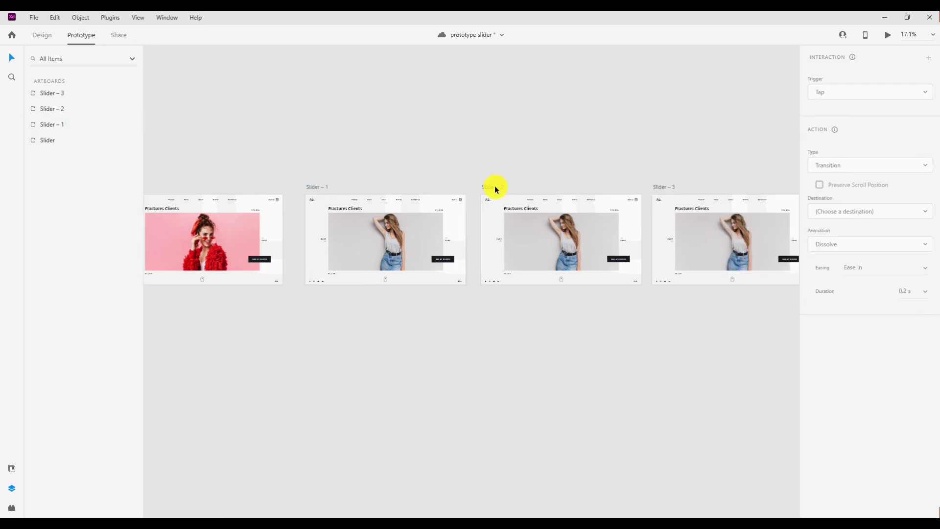
{"action": "left_click", "coordinate": [549, 211]}
{"action": "left_click_drag", "start_coordinate": [640, 231], "coordinate": [714, 257]}
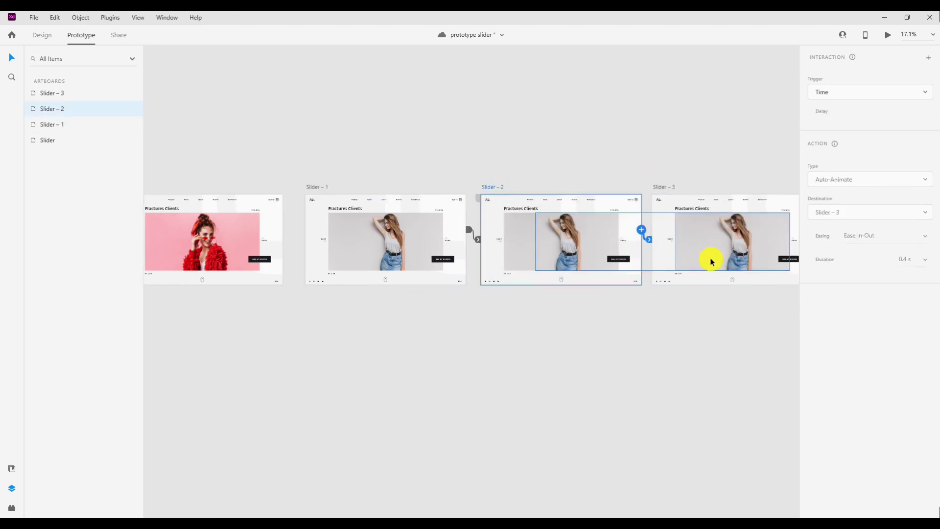
{"action": "scroll", "coordinate": [661, 250], "scroll_direction": "right", "scroll_amount": 3}
Link Slider – 3's Back element to Slider with a 0.8 s duration.
{"action": "left_click", "coordinate": [566, 221]}
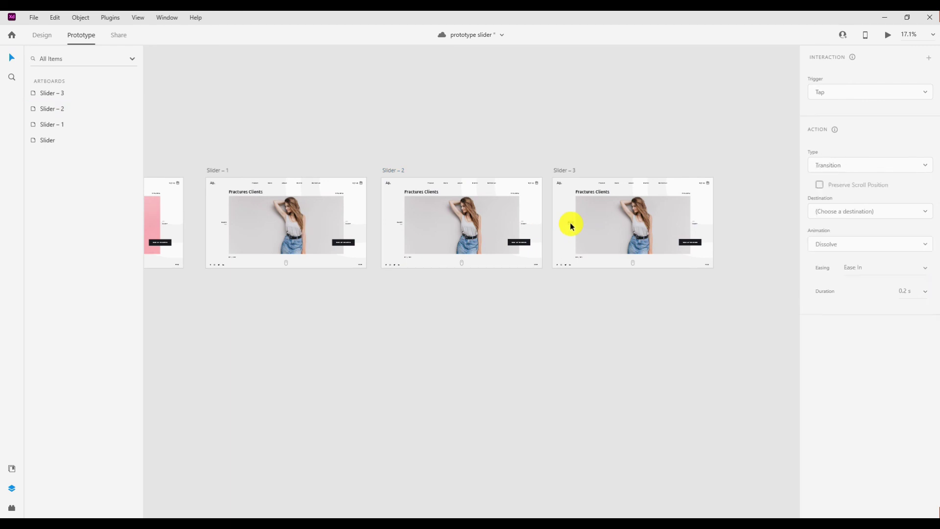
{"action": "scroll", "coordinate": [626, 240], "scroll_direction": "left", "scroll_amount": 2}
{"action": "left_click_drag", "start_coordinate": [343, 241], "coordinate": [233, 229]}
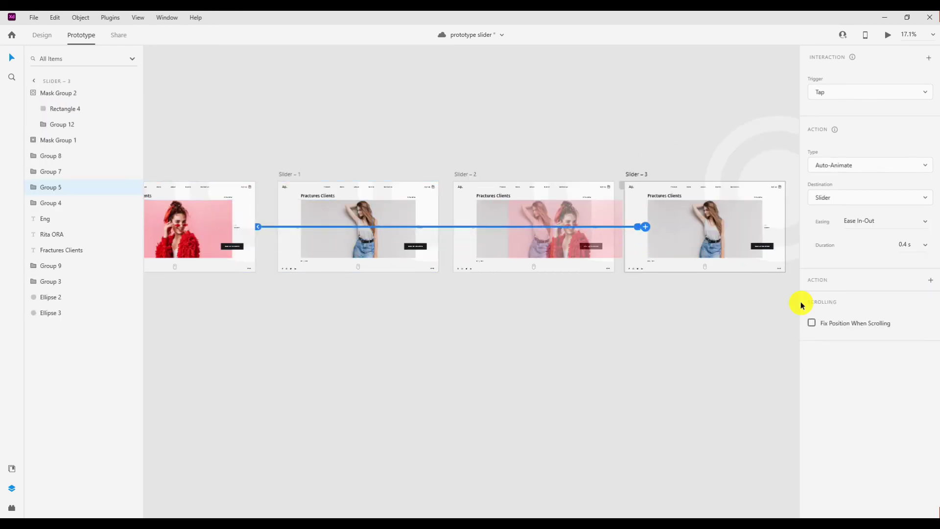
{"action": "left_click", "coordinate": [927, 249]}
{"action": "left_click", "coordinate": [915, 289]}
{"action": "scroll", "coordinate": [590, 300], "scroll_direction": "down", "scroll_amount": 1}
{"action": "left_click", "coordinate": [213, 207]}
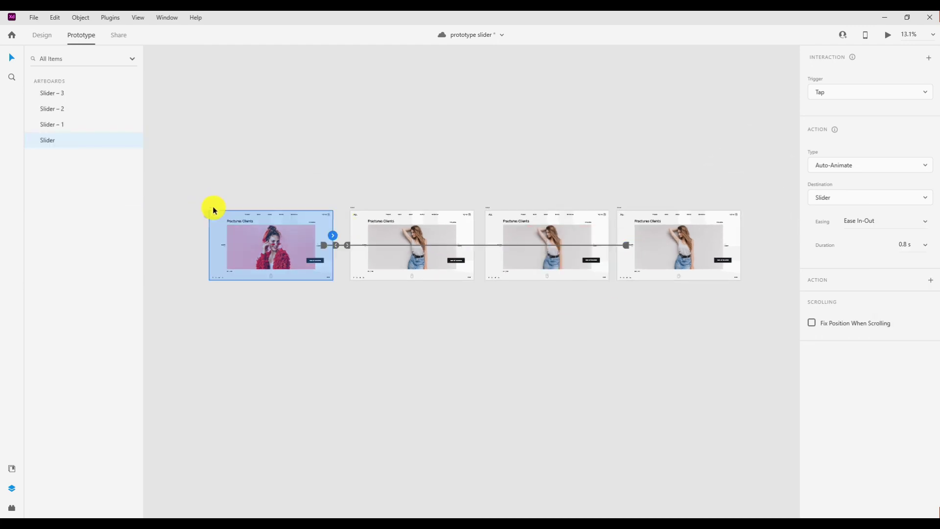
Preview the Slider artboard full-screen, test Next, and close it.
{"action": "key", "text": "ctrl+Return"}
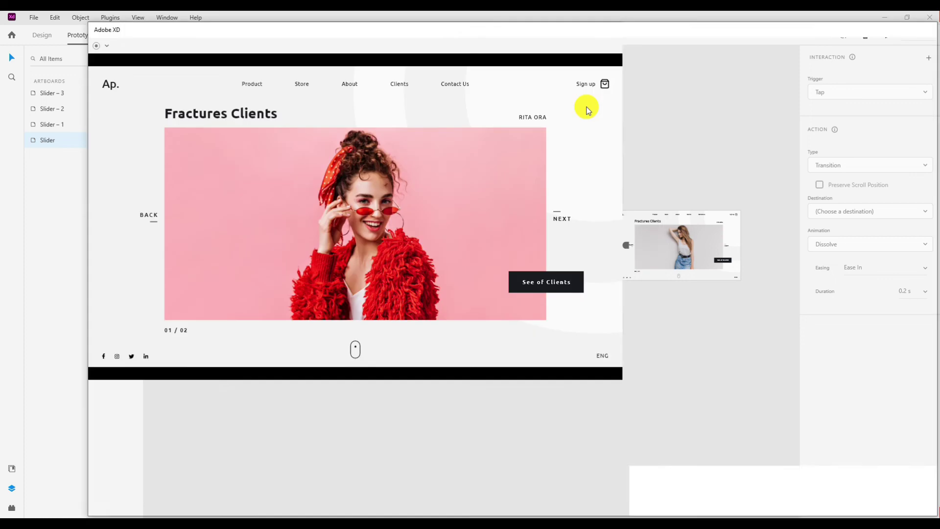
{"action": "left_click", "coordinate": [901, 32]}
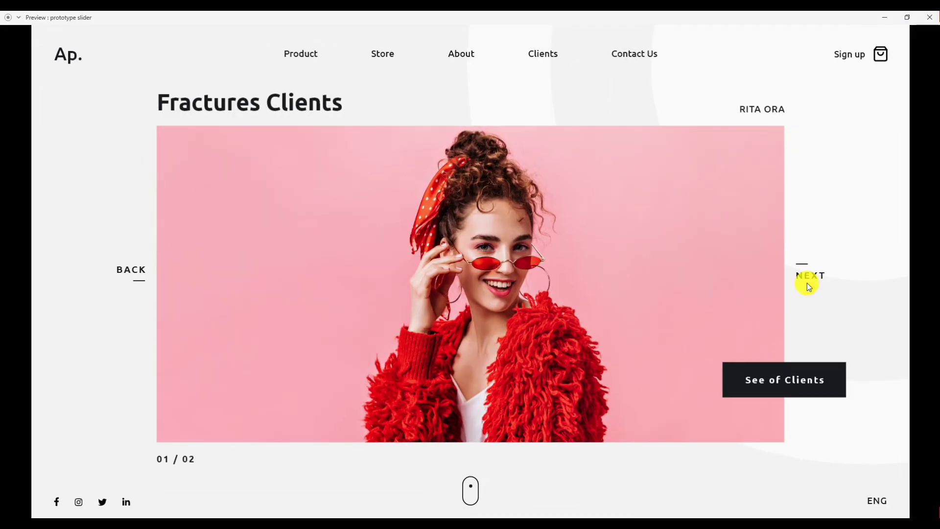
{"action": "left_click", "coordinate": [809, 270]}
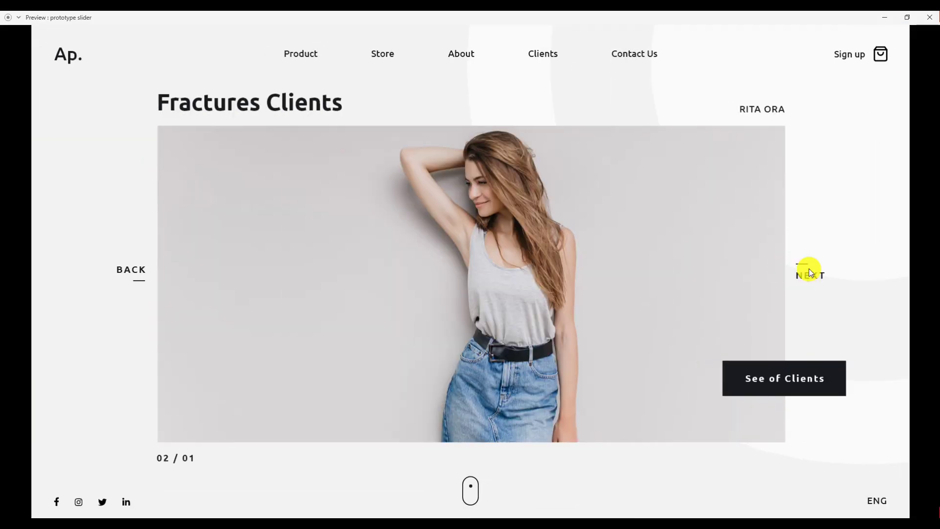
{"action": "left_click", "coordinate": [931, 20]}
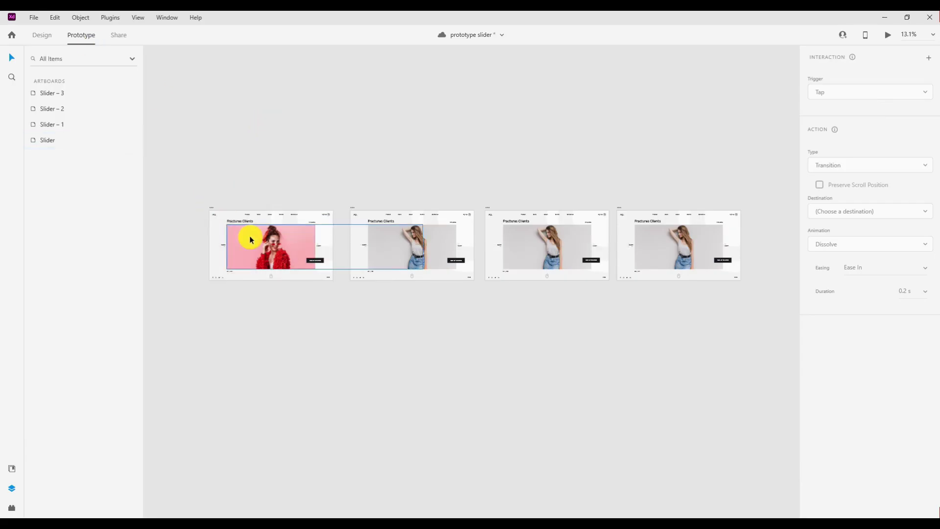
Change the Next link on Slider to 0.8 s and reopen the preview.
{"action": "left_click", "coordinate": [271, 233]}
{"action": "left_click", "coordinate": [329, 190]}
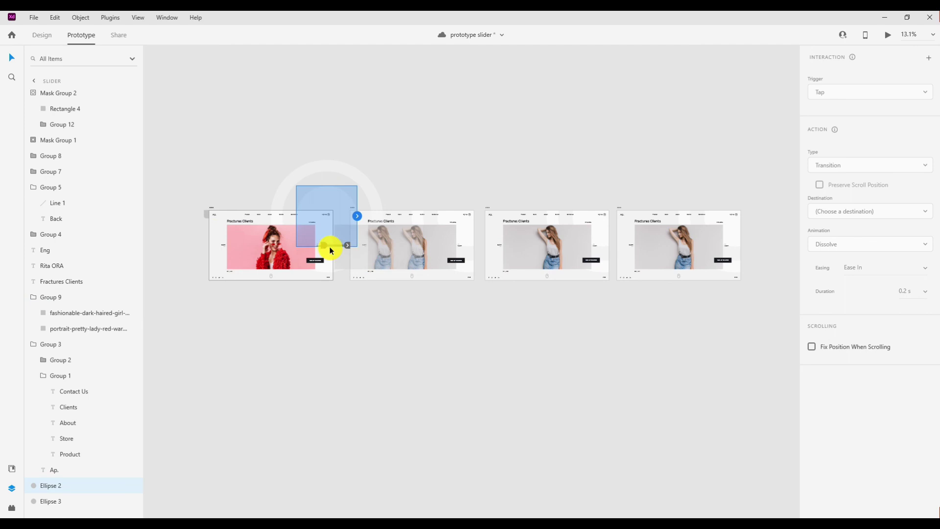
{"action": "left_click", "coordinate": [316, 245]}
{"action": "left_click", "coordinate": [317, 245]}
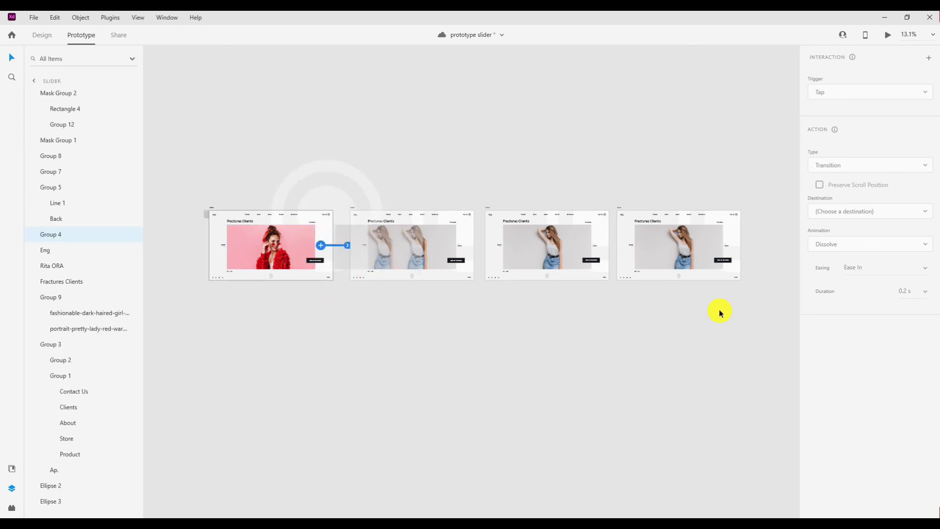
{"action": "left_click", "coordinate": [924, 250]}
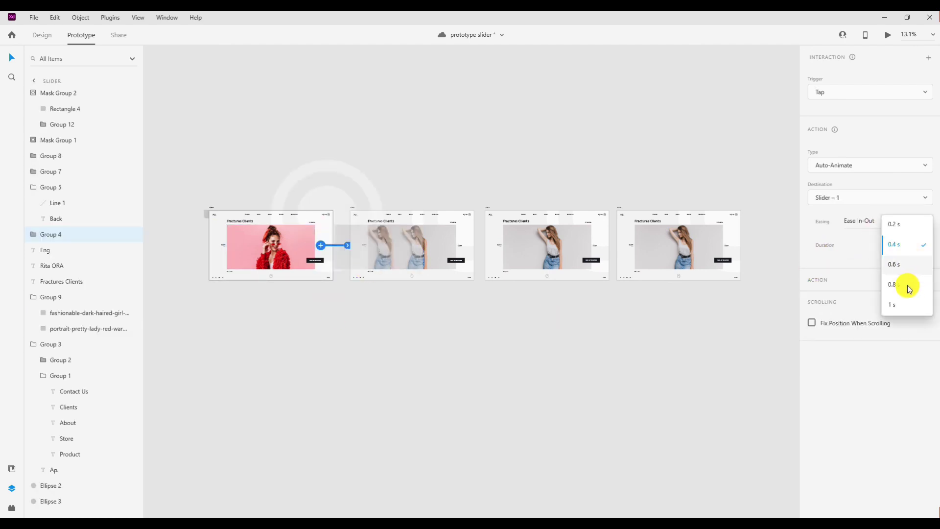
{"action": "left_click", "coordinate": [906, 288]}
{"action": "left_click", "coordinate": [211, 207]}
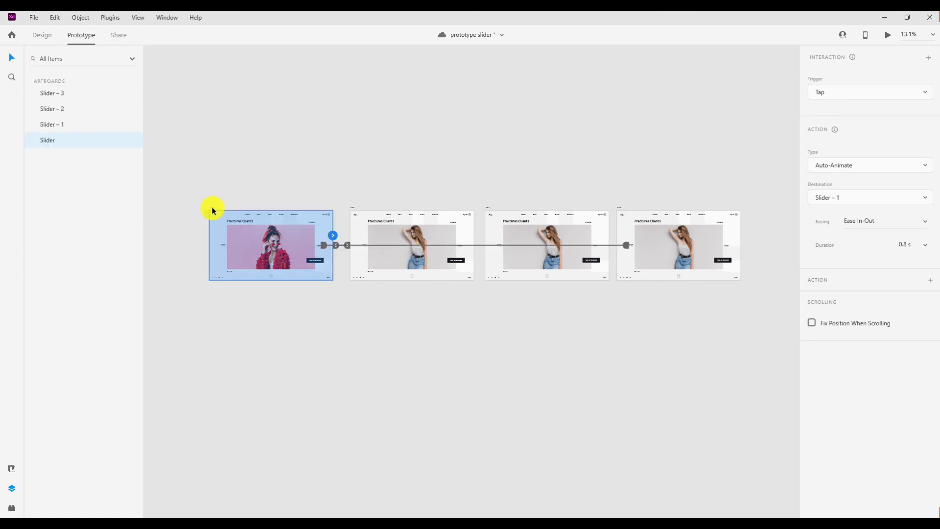
{"action": "key", "text": "ctrl+Return"}
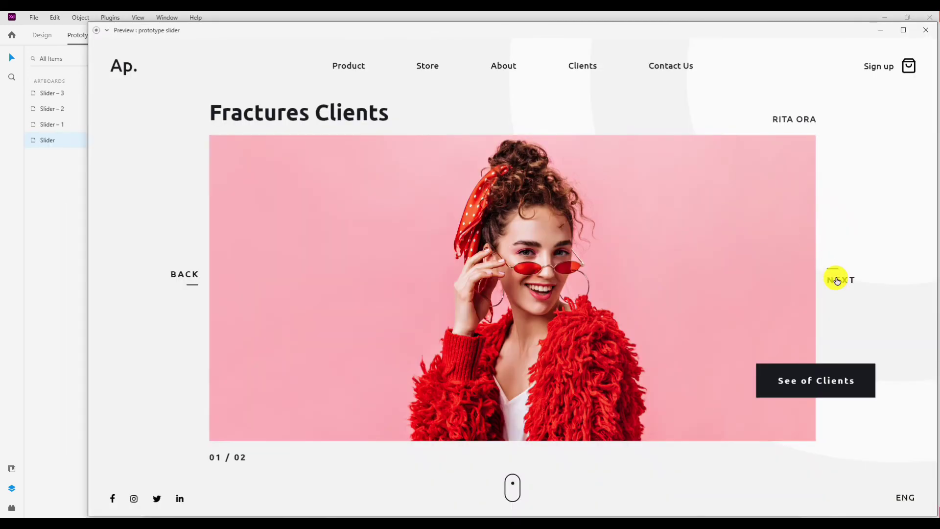
Test Next and Back in the preview, then close it.
{"action": "left_click", "coordinate": [837, 283]}
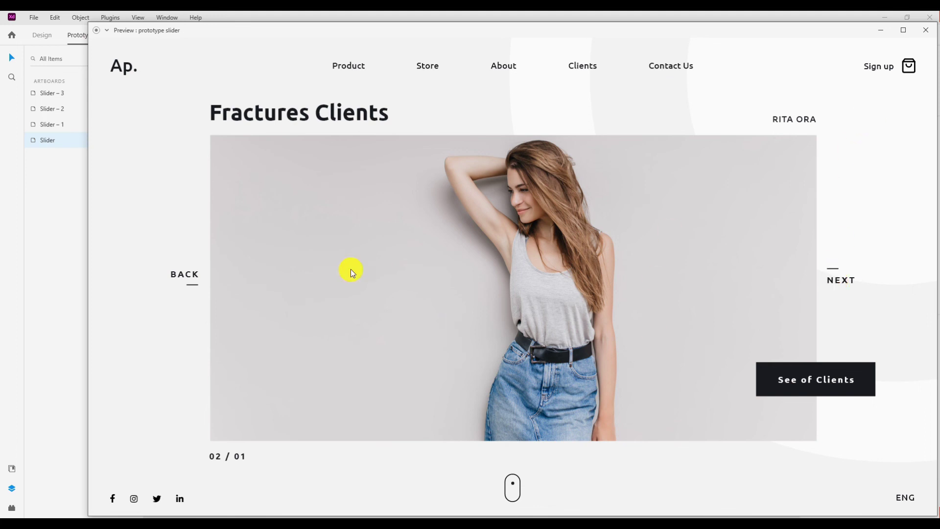
{"action": "left_click", "coordinate": [185, 275]}
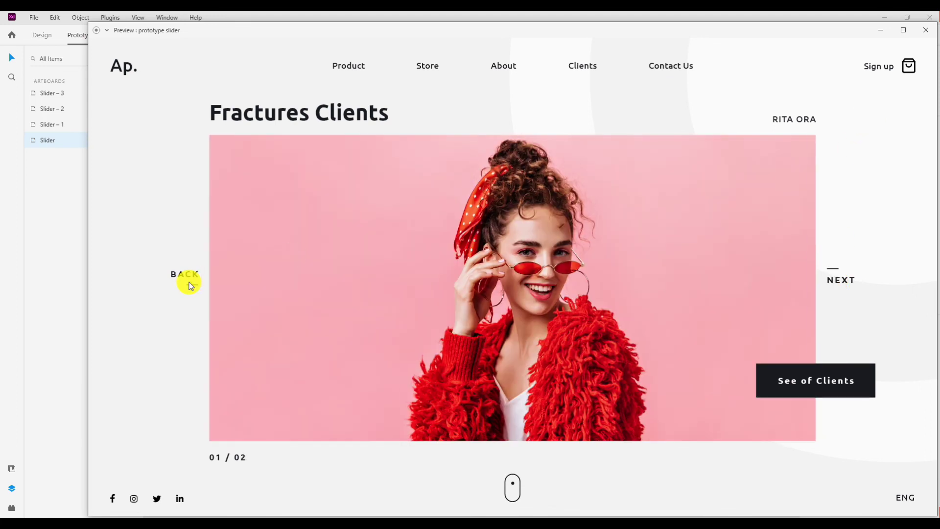
{"action": "left_click", "coordinate": [925, 30]}
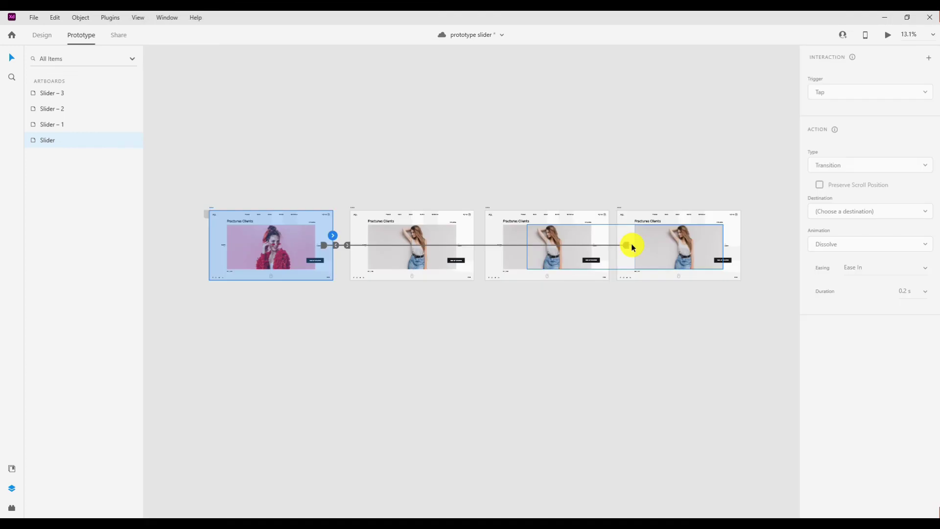
Set Slider – 3's link back to Slider to 1 s and verify Back in preview.
{"action": "left_click_drag", "start_coordinate": [630, 247], "coordinate": [629, 246]}
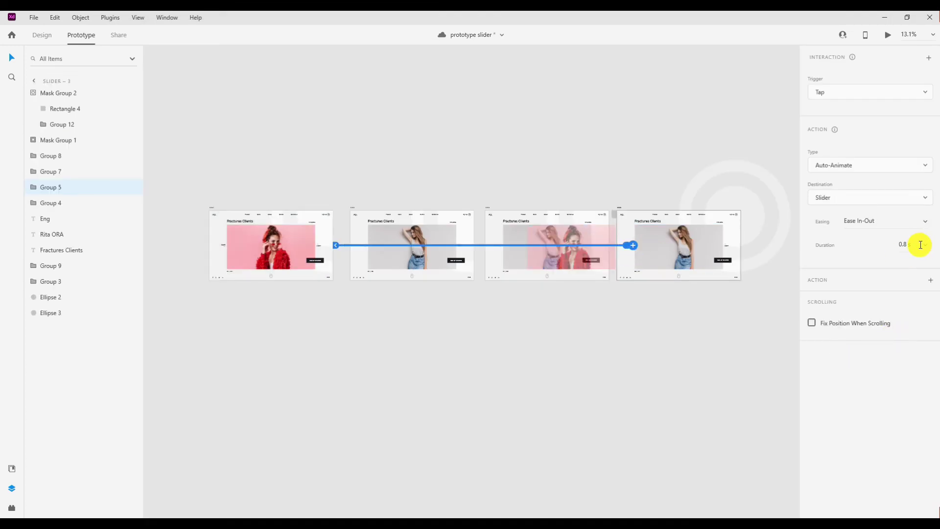
{"action": "left_click", "coordinate": [913, 245]}
{"action": "left_click", "coordinate": [903, 262]}
{"action": "key", "text": "ctrl+Return"}
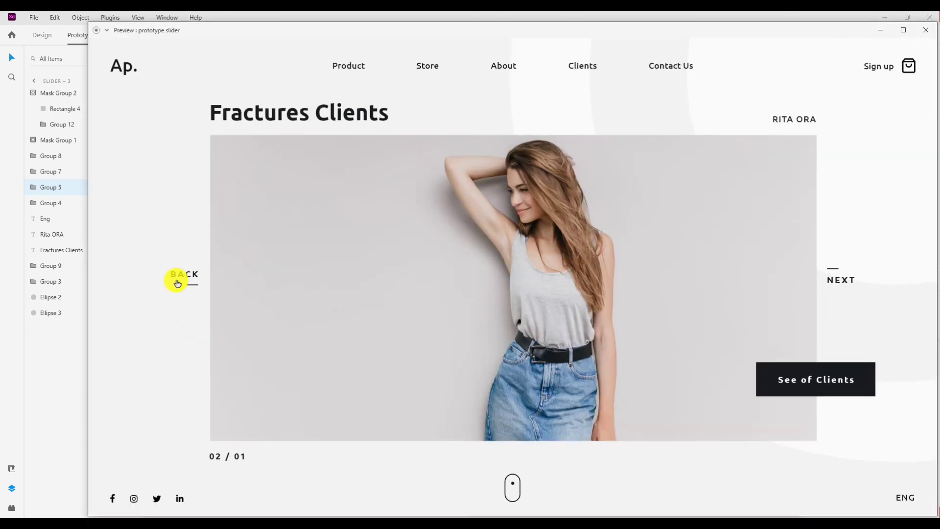
{"action": "left_click", "coordinate": [177, 283]}
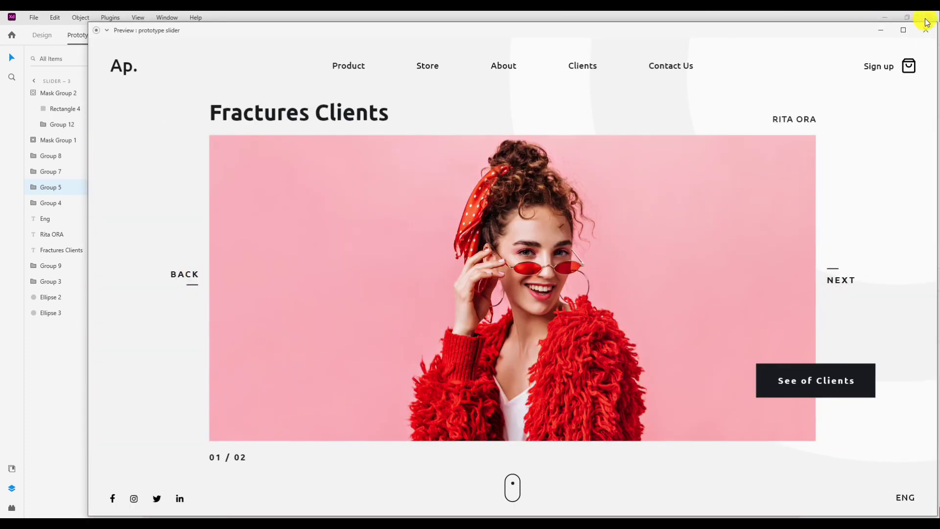
{"action": "left_click", "coordinate": [933, 32]}
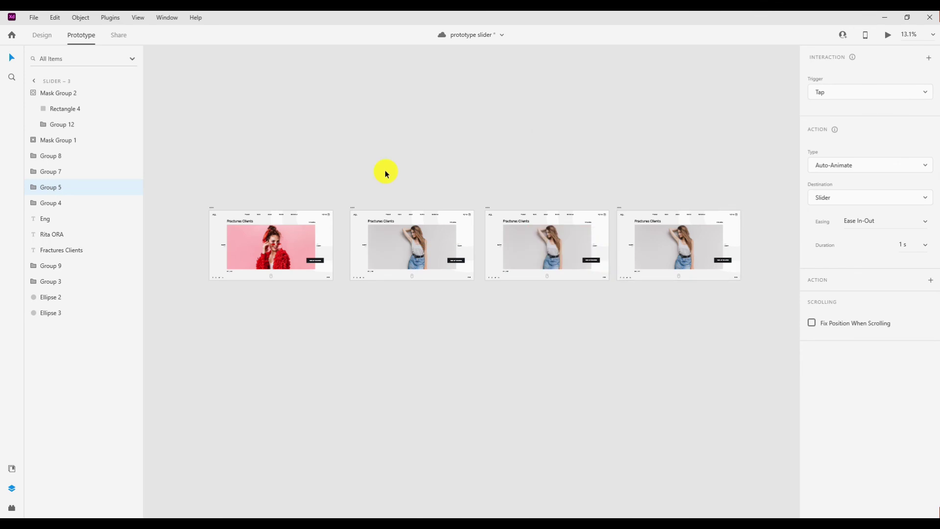
{"action": "left_click", "coordinate": [213, 210]}
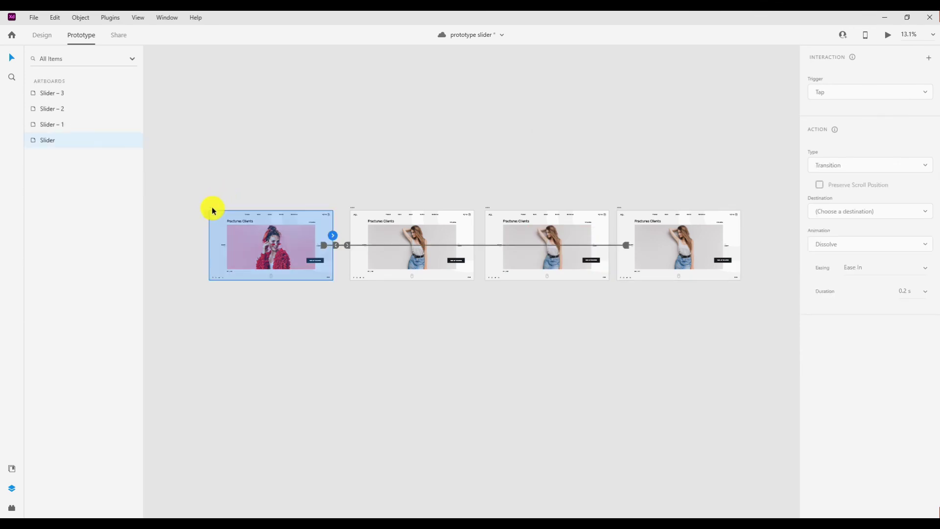
{"action": "key", "text": "ctrl+Return"}
{"action": "left_click", "coordinate": [901, 29]}
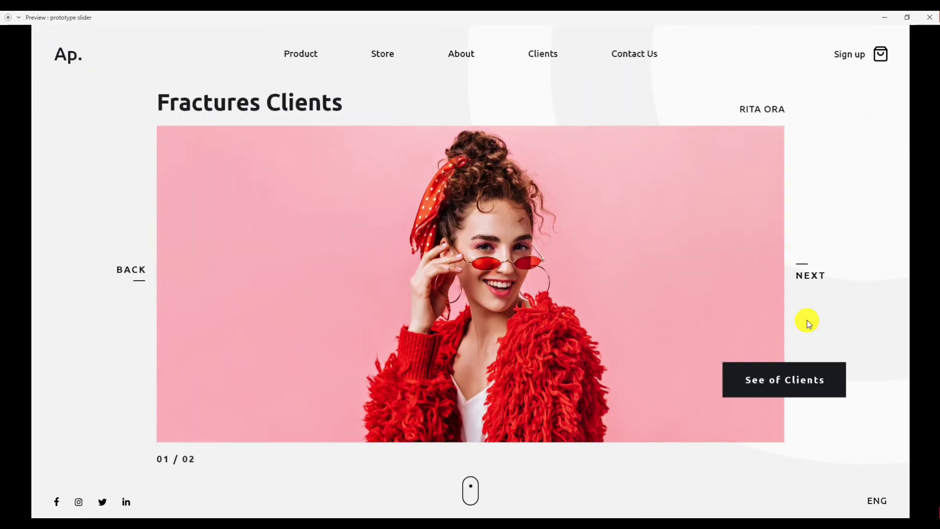
{"action": "left_click", "coordinate": [814, 275]}
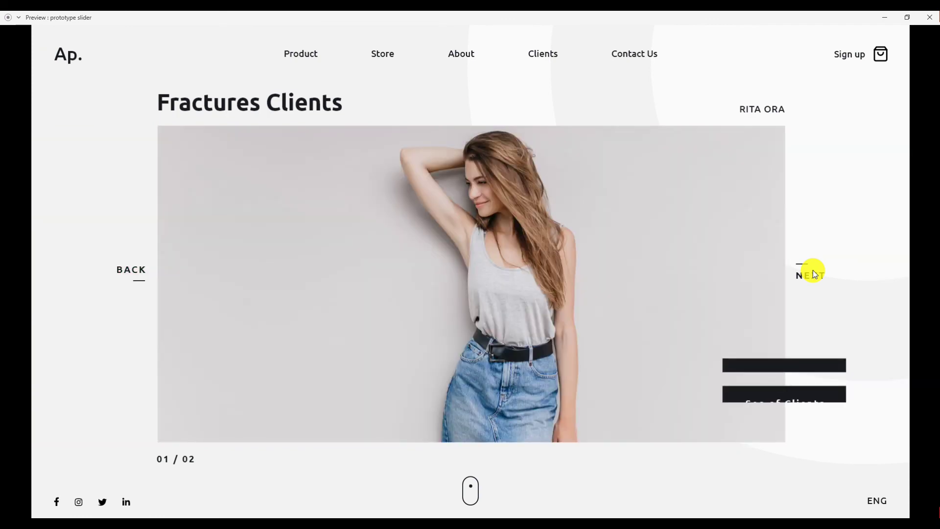
{"action": "left_click", "coordinate": [930, 26]}
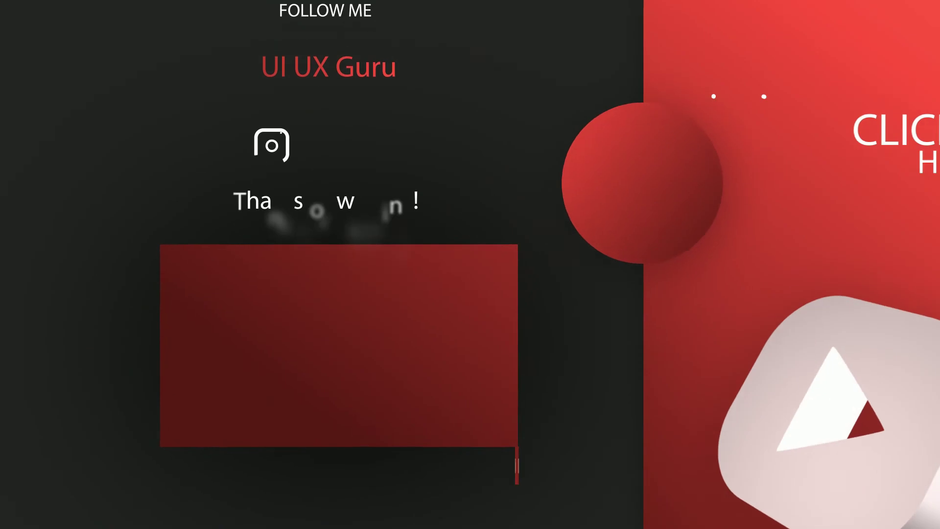